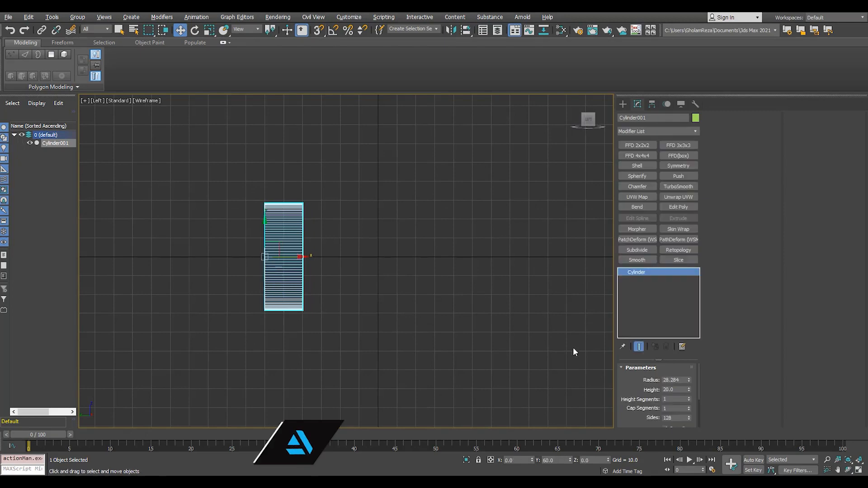
Lengthen the cylinder to a height of 139.8 and centre its pivot on the object
left_click_drag(691, 387, 667, 140)
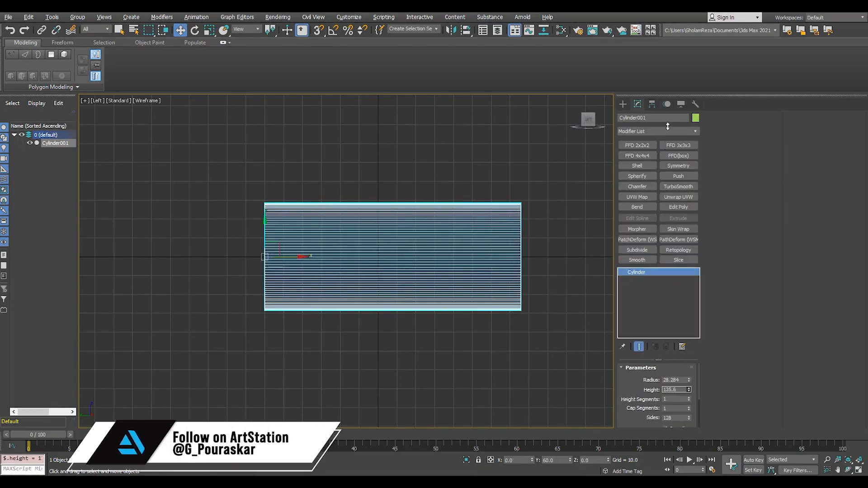
left_click_drag(669, 118, 668, 116)
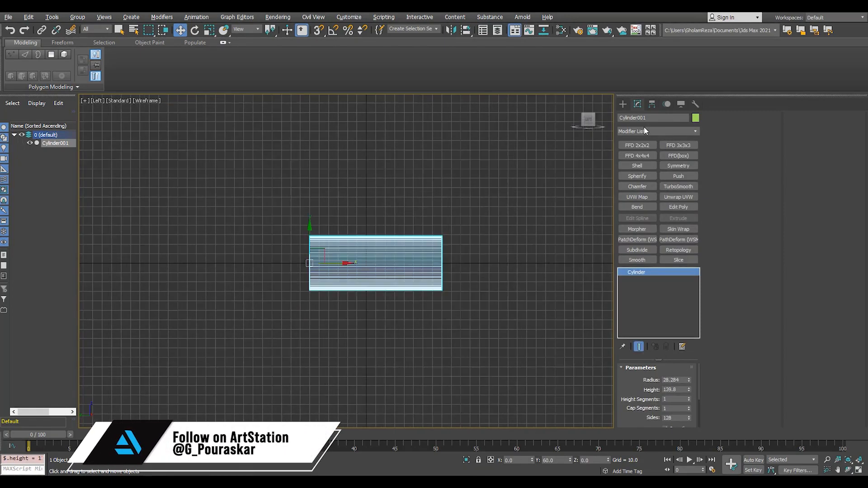
left_click(652, 104)
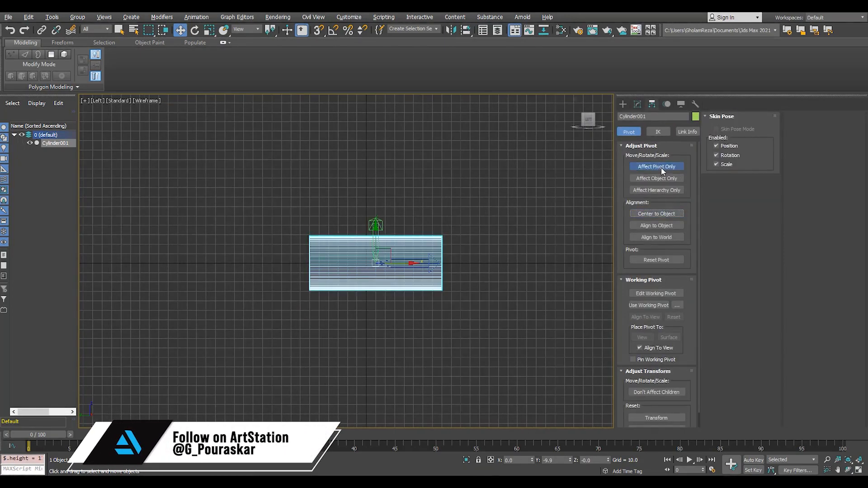
left_click(661, 168)
Snap the horizontal cylinder's centre onto the world origin
scroll(305, 283, "up", 2)
key("s")
left_click_drag(466, 241, 432, 147)
key("s")
scroll(401, 247, "down", 3)
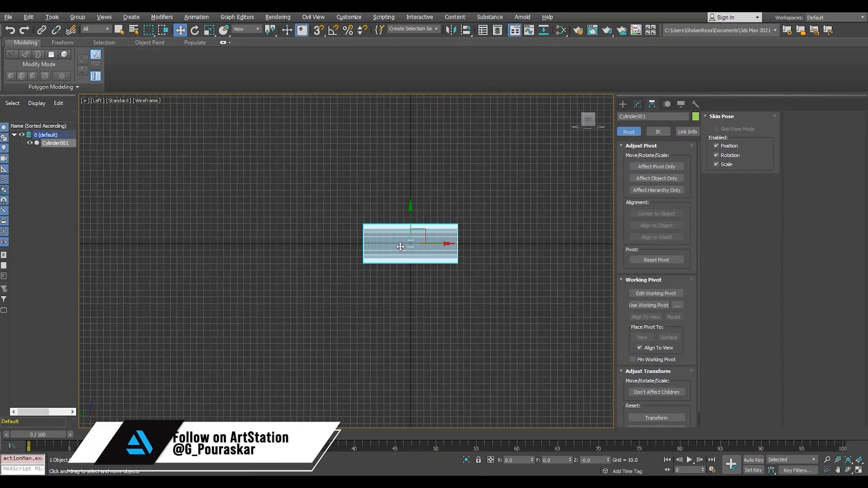
scroll(400, 247, "up", 4)
scroll(397, 294, "down", 2)
scroll(401, 306, "up", 2)
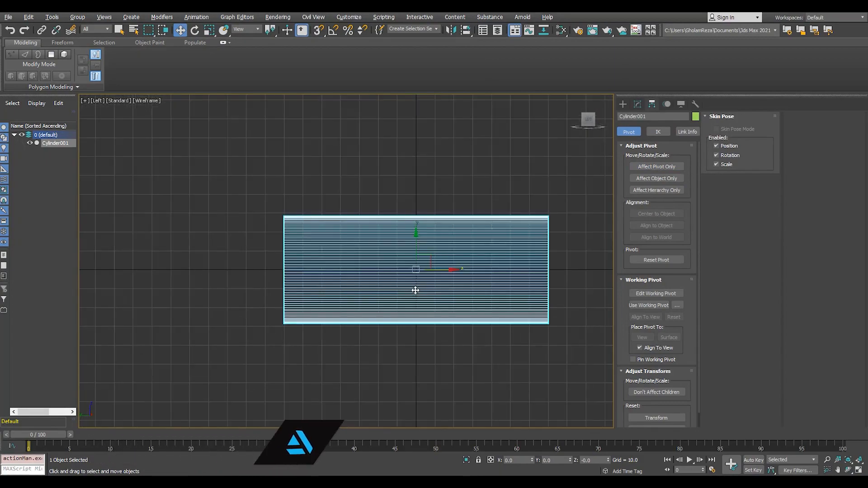
Copy the cylinder and rotate the copy 90 degrees so it stands vertically through the original
left_click_drag(440, 245, 468, 296, "shift")
left_click(476, 282)
key("a")
left_click(437, 283)
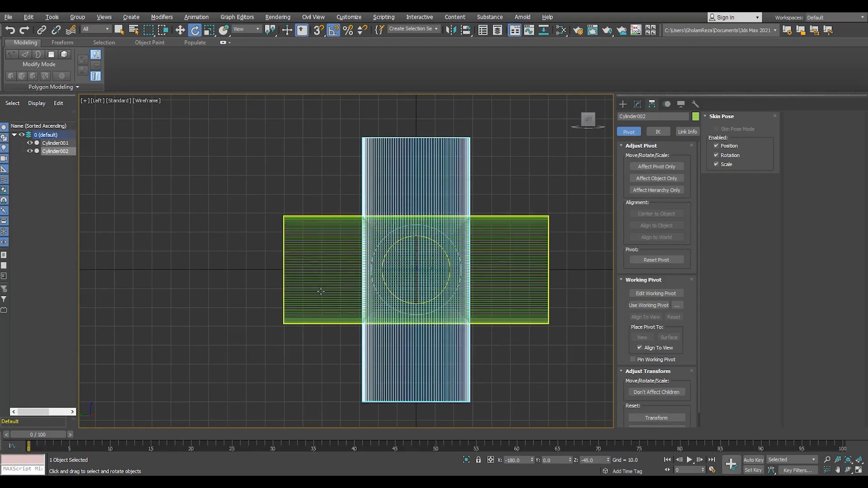
scroll(334, 271, "down", 5)
scroll(350, 216, "up", 5)
Increase the horizontal cylinder's radius to about 44.4
left_click(637, 104)
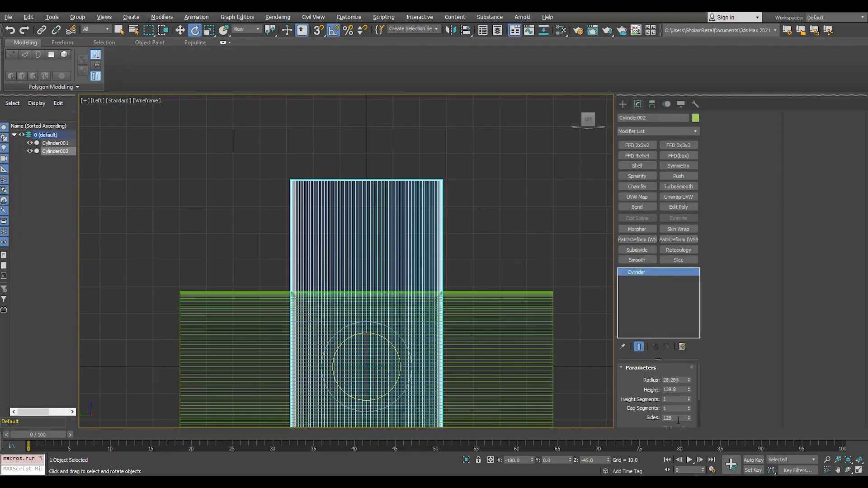
key("alt+w")
key("alt+w")
left_click(490, 278)
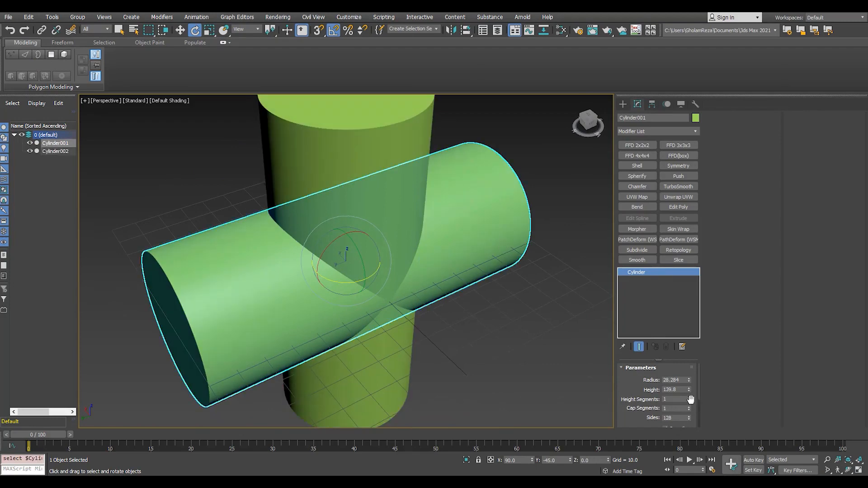
left_click_drag(689, 380, 694, 352)
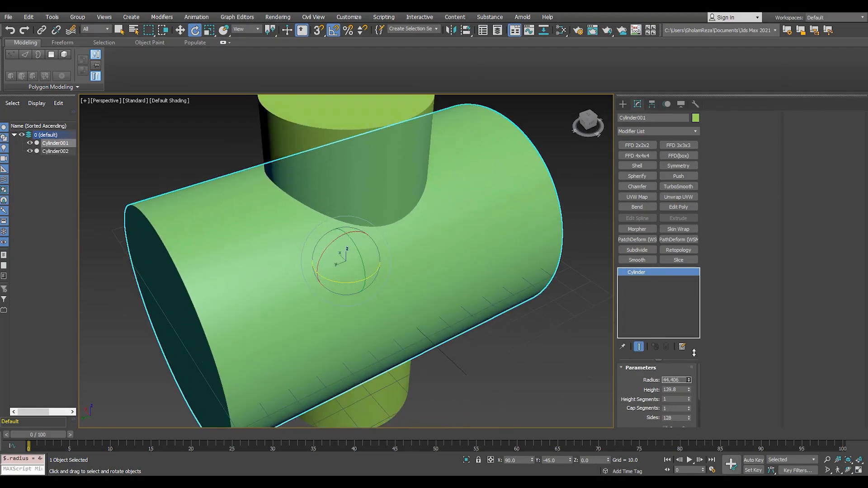
Convert the vertical cylinder to an editable poly and add an edge loop around its middle
scroll(316, 256, "down", 5)
middle_click_drag(325, 254, 357, 244, "alt")
left_click(358, 209)
scroll(353, 235, "up", 5)
key("F3")
middle_click_drag(359, 293, 362, 267)
key("alt+c")
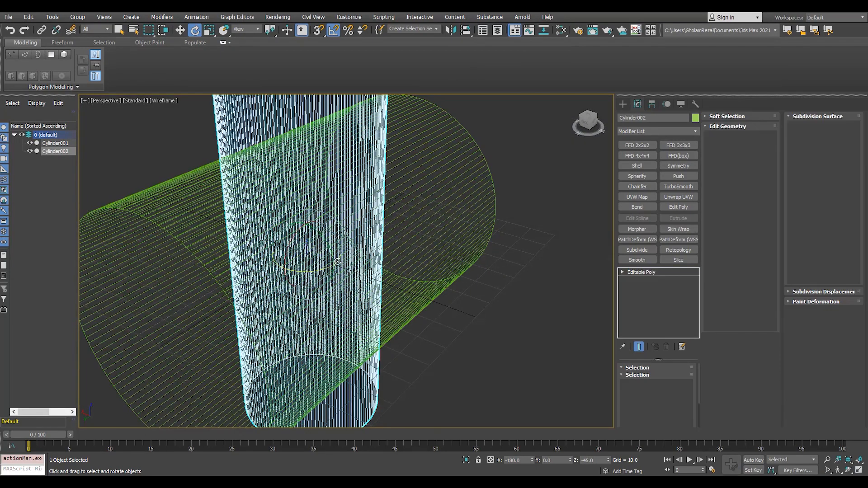
key("2")
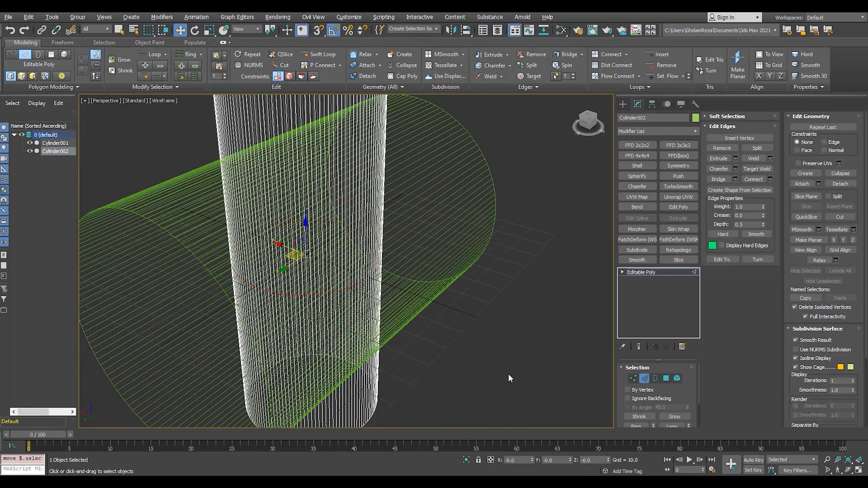
Select the vertical cylinder's side polygons above the middle loop and scale them outward so the lower half tapers
mouse_move(361, 203)
middle_mouse_down("alt")
mouse_move(325, 182)
mouse_move(345, 250)
middle_mouse_up("alt")
key("F3")
key("4")
key("F4")
left_click(337, 250)
left_click(332, 270, "shift")
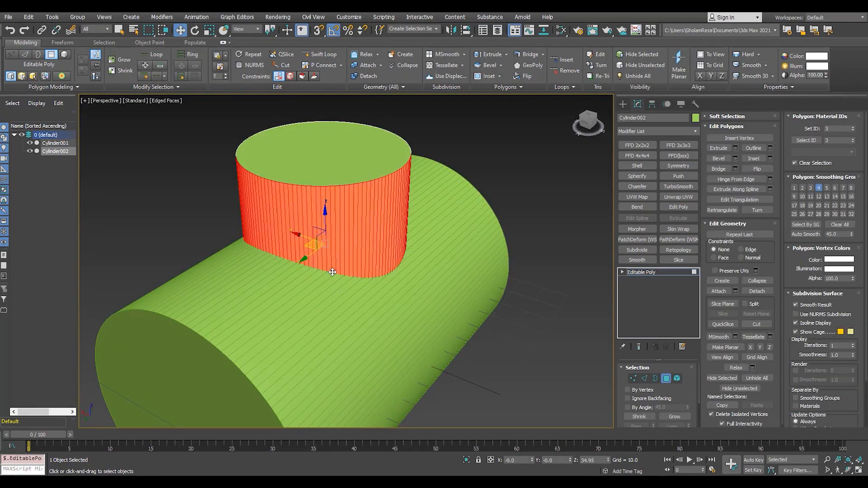
key("r")
left_click_drag(332, 272, 336, 259)
scroll(335, 259, "down", 5)
mouse_move(335, 259)
middle_mouse_down("alt")
mouse_move(298, 248)
mouse_move(303, 213)
mouse_move(341, 259)
middle_mouse_up("alt")
scroll(341, 259, "up", 3)
key("F2")
key("F2")
key("F4")
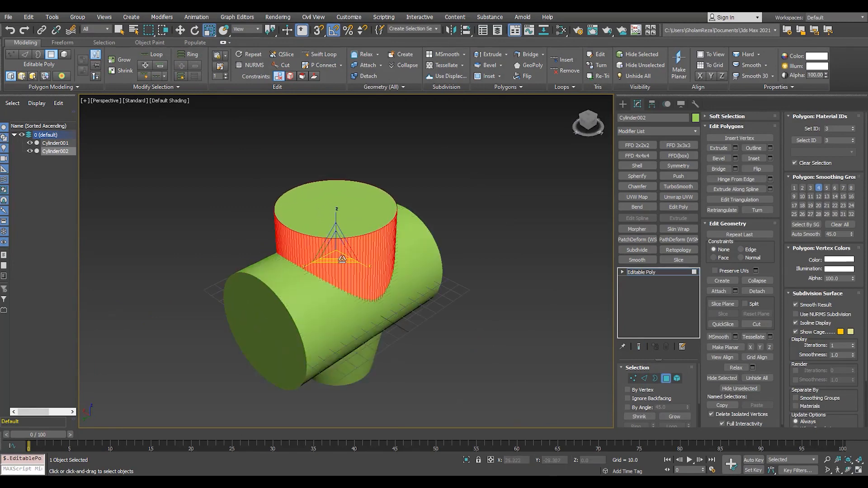
Delete the top cap polygon of the vertical cylinder
scroll(351, 228, "up", 4)
scroll(362, 194, "down", 4)
left_click(362, 195)
key("Delete")
key("F3")
scroll(450, 262, "up", 4)
key("F3")
key("4")
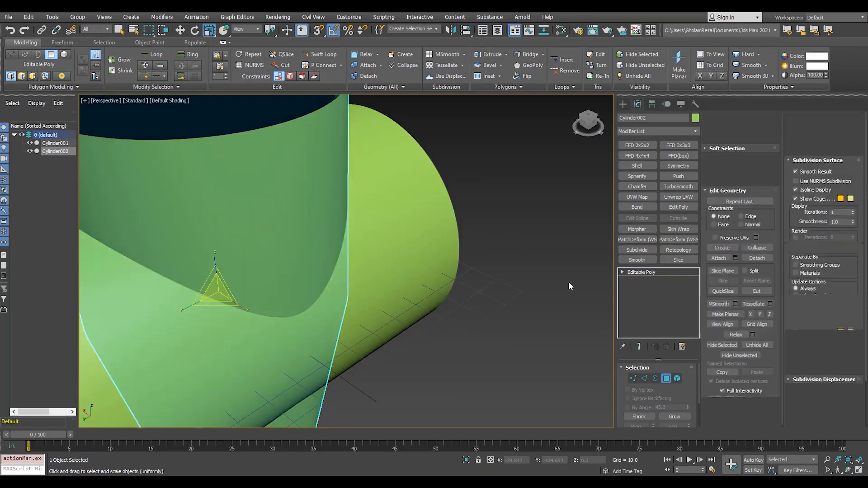
Create a Standard material and assign it to both cylinders
key("ctrl+a")
key("z")
key("m")
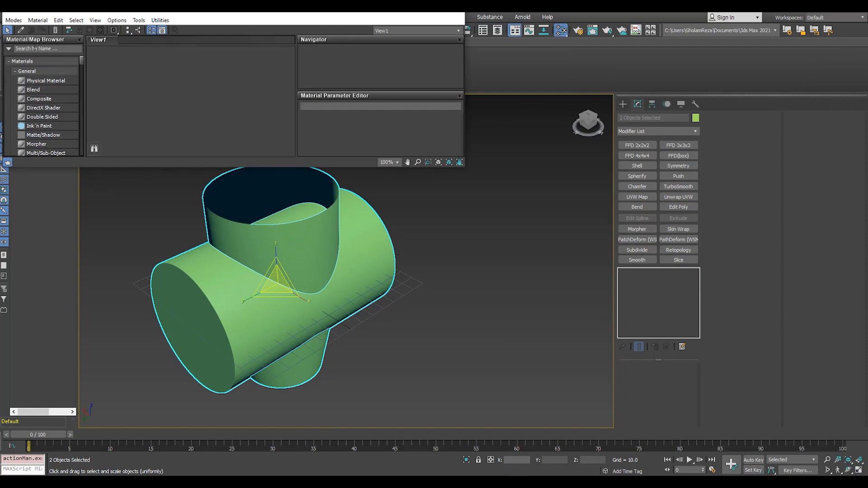
left_click(34, 49)
type("stan")
double_click(34, 59)
left_click(42, 30)
left_click(455, 14)
left_click(398, 158)
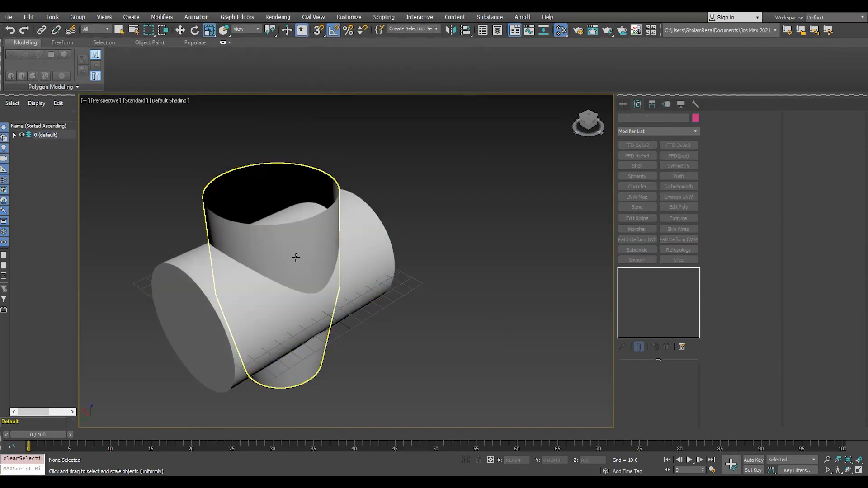
Raise the open top border of the vertical cylinder to about Z 74.9
left_click(295, 258)
scroll(260, 244, "up", 2)
mouse_move(295, 258)
middle_mouse_down("alt")
mouse_move(253, 240)
mouse_move(291, 273)
middle_mouse_up("alt")
key("3")
key("F4")
left_click(343, 159)
scroll(282, 199, "up", 3)
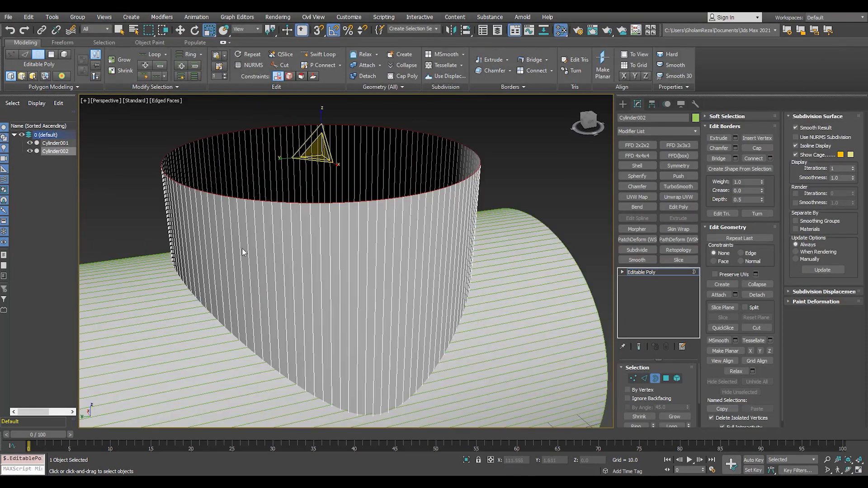
scroll(261, 237, "down", 4)
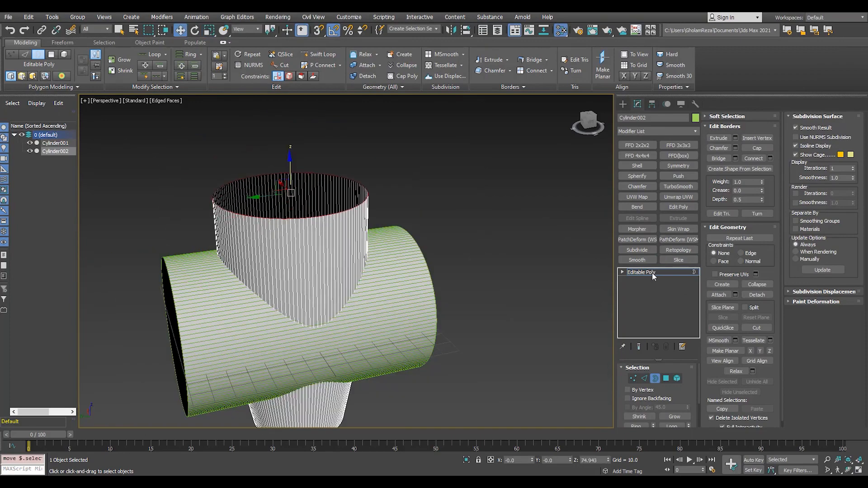
Create a box about 94.4 by 94.4 and 22.1 high, centred on the origin in the top view
key("t")
key("F3")
left_click(623, 104)
left_click(638, 158)
left_click_drag(380, 351, 520, 211)
left_click(520, 181)
right_click(531, 380)
right_click(531, 461)
right_click(570, 460)
key("alt+w")
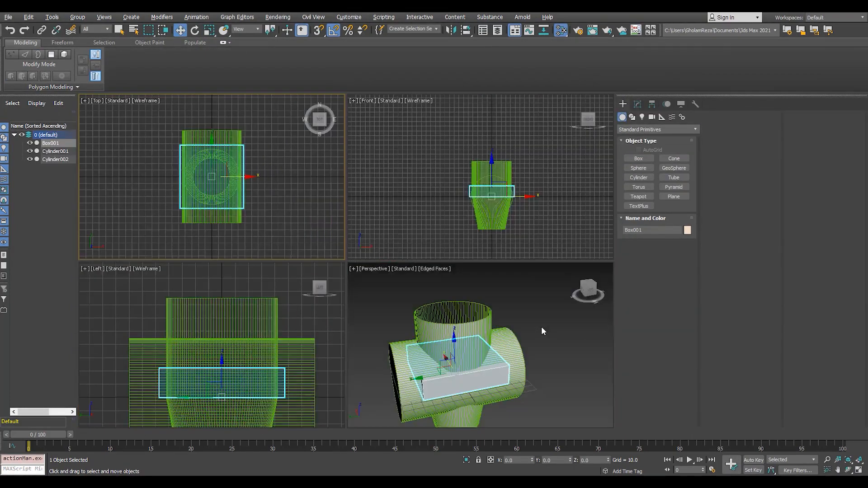
Raise the box to about Z 55.4 around the top of the vertical cylinder
key("alt+w")
left_click_drag(291, 282, 285, 199)
middle_click_drag(286, 199, 326, 223, "alt")
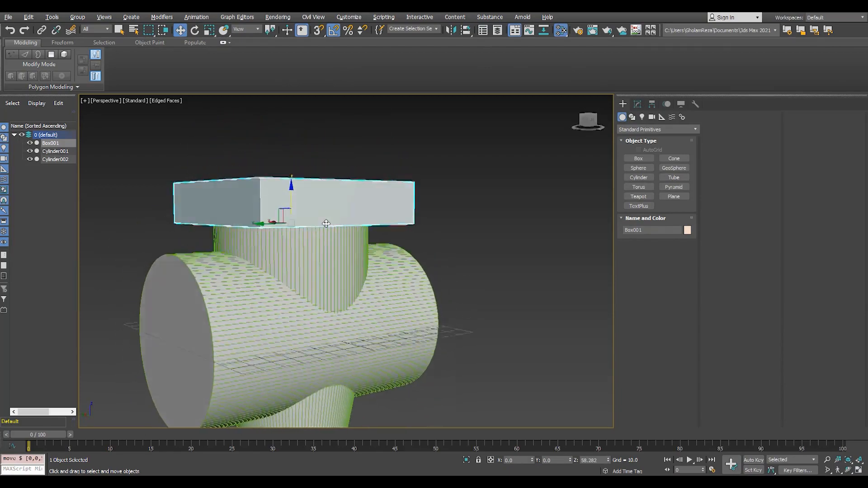
key("f")
key("F3")
key("alt+w")
right_click(407, 308)
key("alt+w")
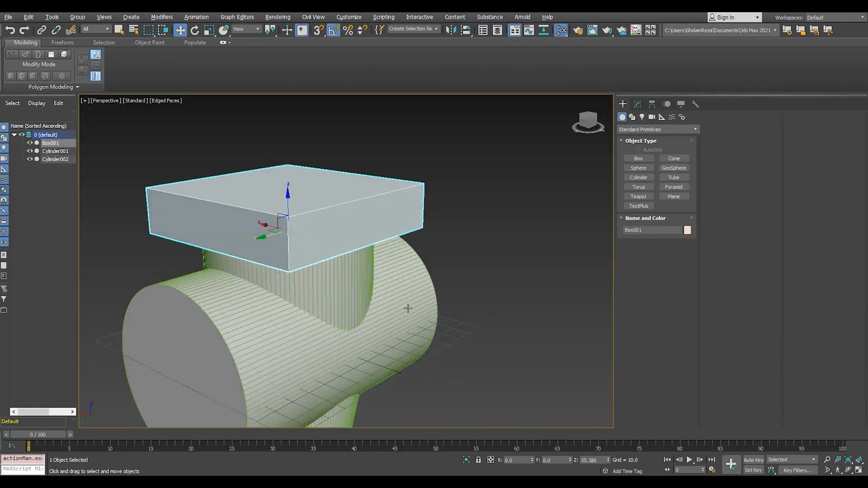
Convert the box to an editable poly and chamfer its vertical corner edges by about 18.4
middle_click_drag(406, 308, 368, 313, "alt")
left_click(637, 104)
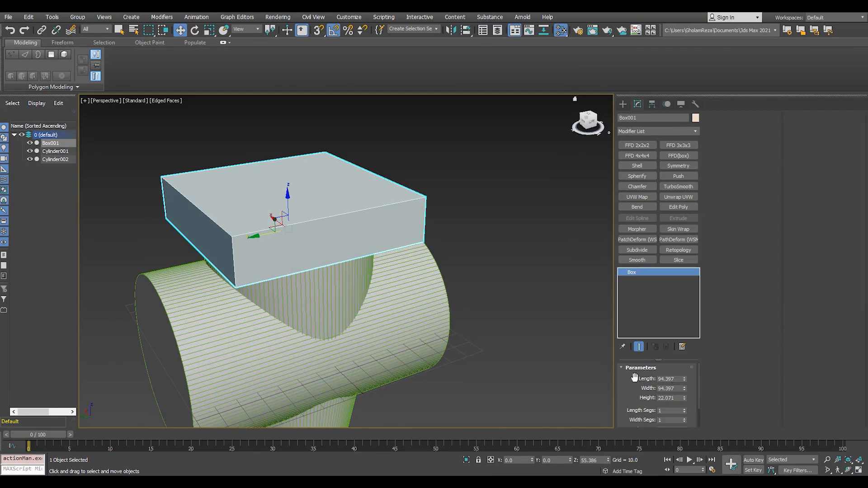
key("2")
scroll(192, 240, "up", 5)
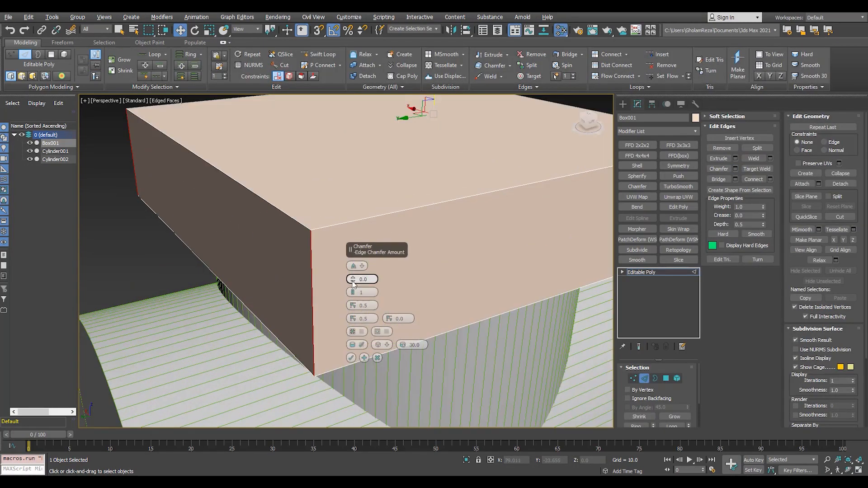
left_click_drag(353, 280, 342, 206)
scroll(217, 271, "down", 5)
middle_click_drag(221, 278, 222, 304)
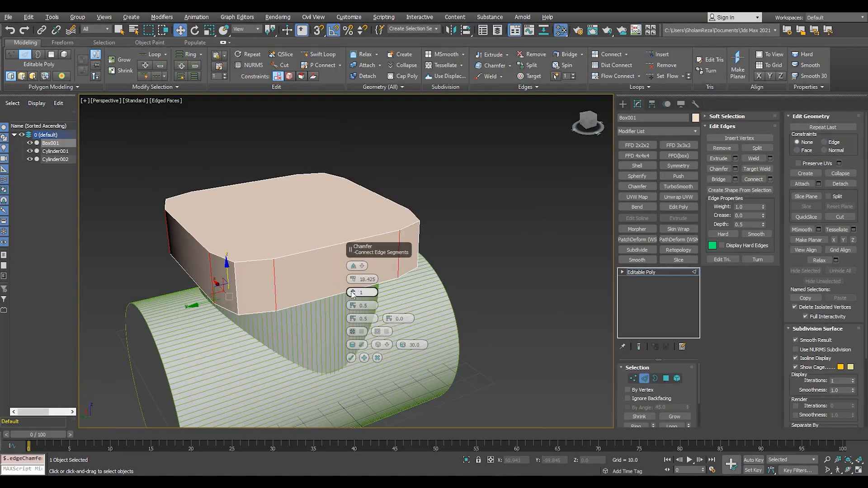
Set the corner chamfer to 5 segments and apply it
scroll(220, 278, "up", 3)
left_click_drag(353, 292, 348, 287)
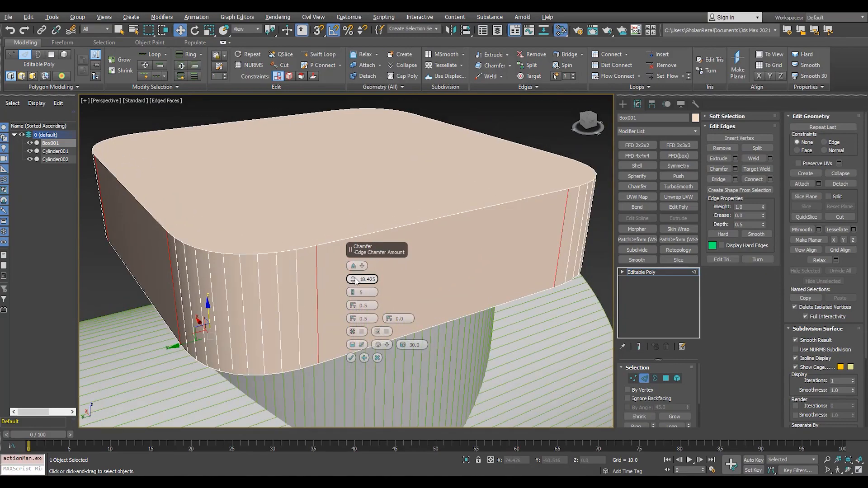
key("F4")
scroll(258, 265, "down", 3)
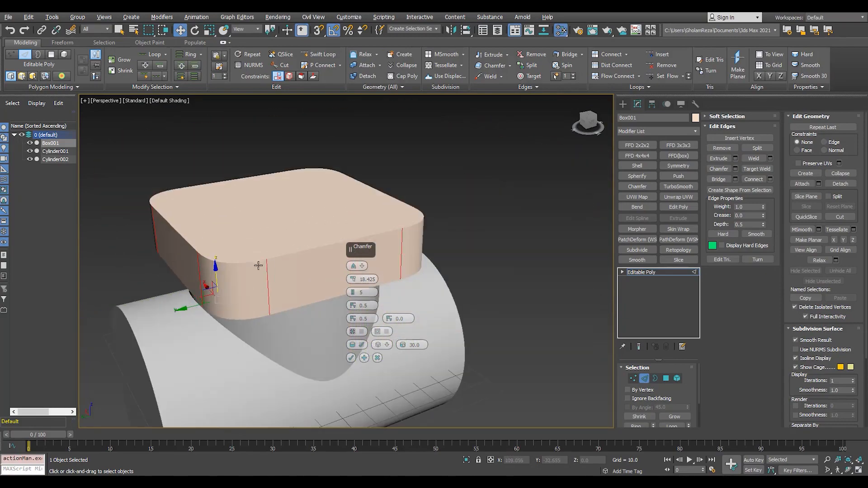
left_click(351, 358)
Scale the whole rounded box horizontally to about 105%, keeping its height
scroll(316, 289, "down", 4)
mouse_move(351, 316)
middle_mouse_down("alt")
mouse_move(267, 256)
mouse_move(354, 279)
middle_mouse_up("alt")
scroll(267, 256, "up", 5)
key("t")
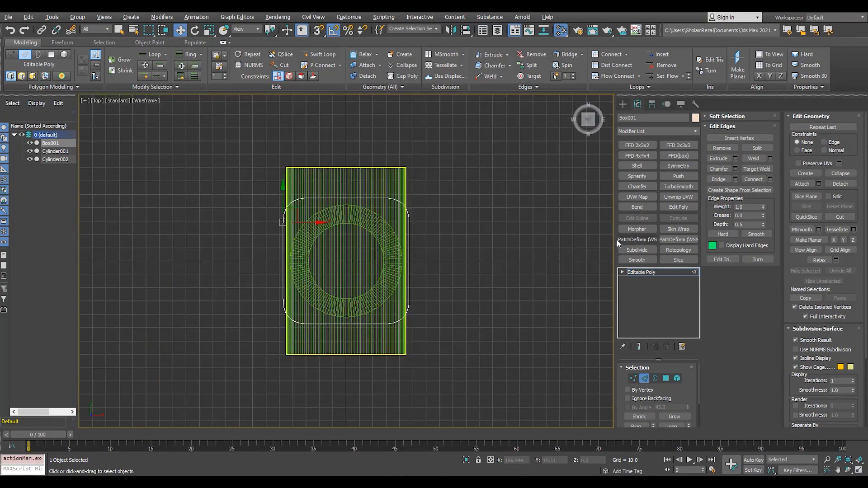
key("2")
scroll(351, 273, "up", 4)
key("r")
key("alt+w")
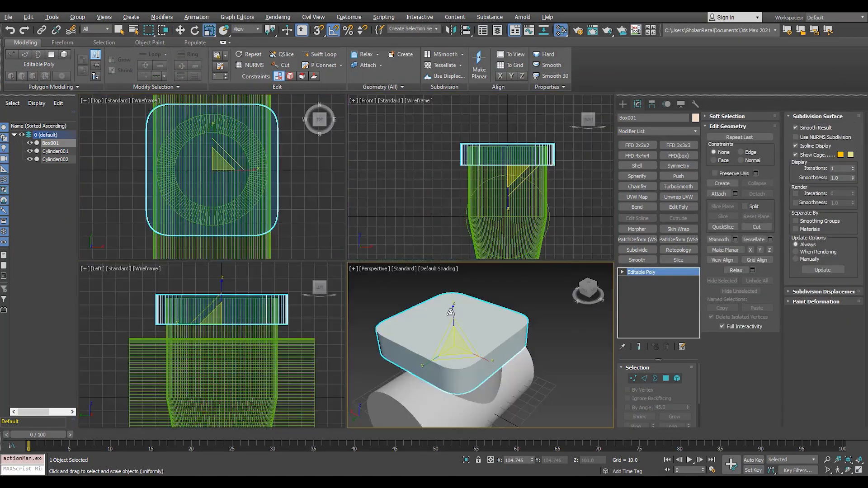
Nudge the rounded box slightly upward on the vertical cylinder
key("alt+w")
middle_click_drag(451, 312, 312, 262, "alt")
key("F4")
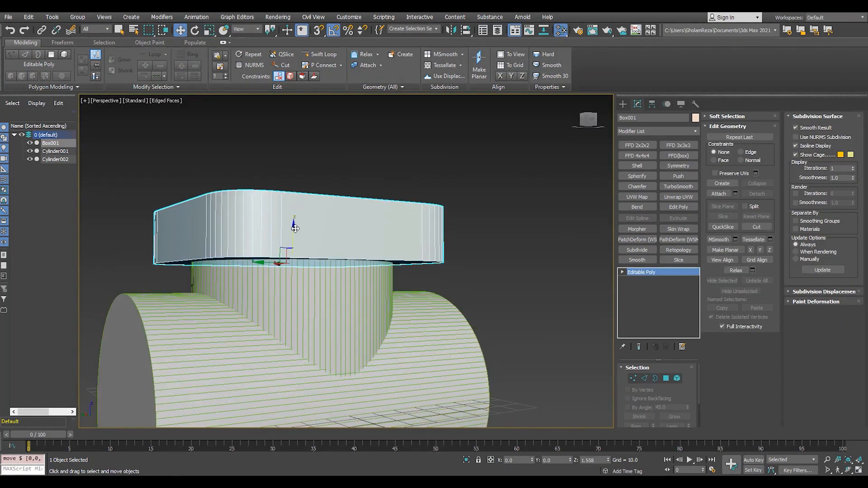
Copy the rounded box straight up to about Z 100.4, leaving a gap between the two
key("alt+w")
key("alt+w")
mouse_move(388, 297)
left_mouse_down("shift")
mouse_move(385, 171)
mouse_move(389, 179)
left_mouse_up("shift")
left_click(444, 294)
key("alt+w")
key("alt+w")
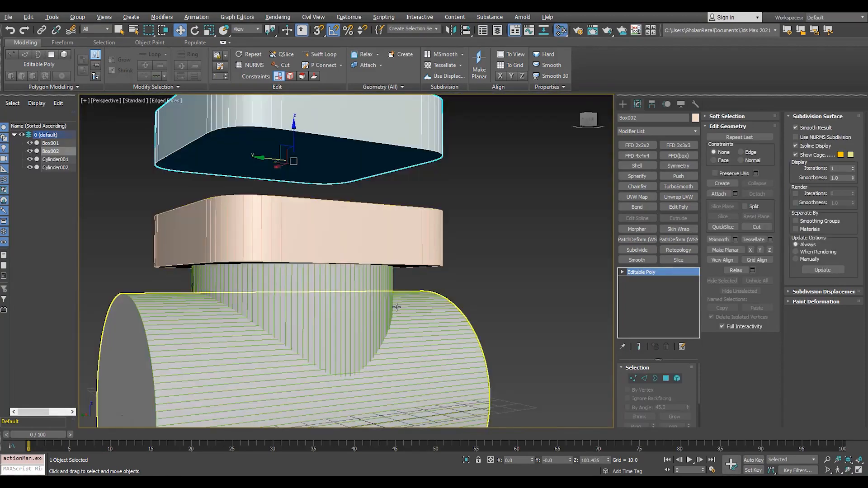
Draw a low cylinder with a radius of about 27.2 at the centre of the rounded boxes in the top view
middle_click_drag(397, 306, 391, 334, "alt")
key("alt+w")
key("alt+w")
middle_click_drag(316, 226, 327, 262)
left_click(622, 104)
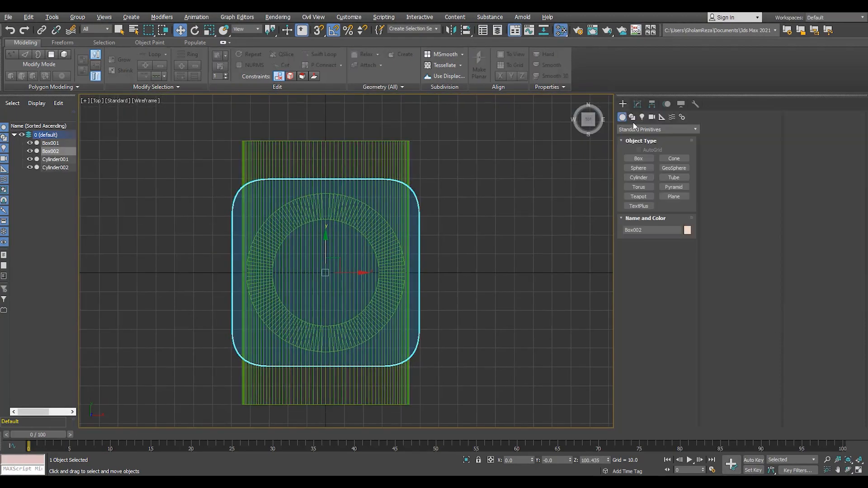
scroll(321, 274, "up", 3)
left_click(341, 250)
left_click_drag(330, 271, 363, 220)
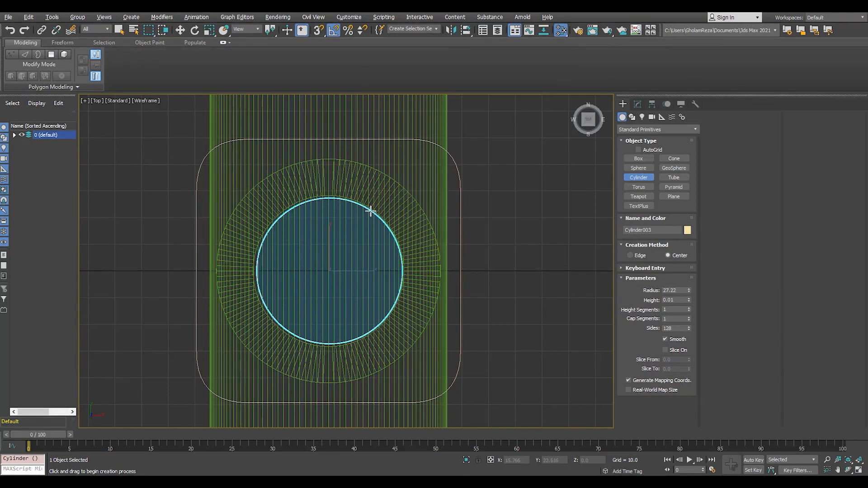
key("w")
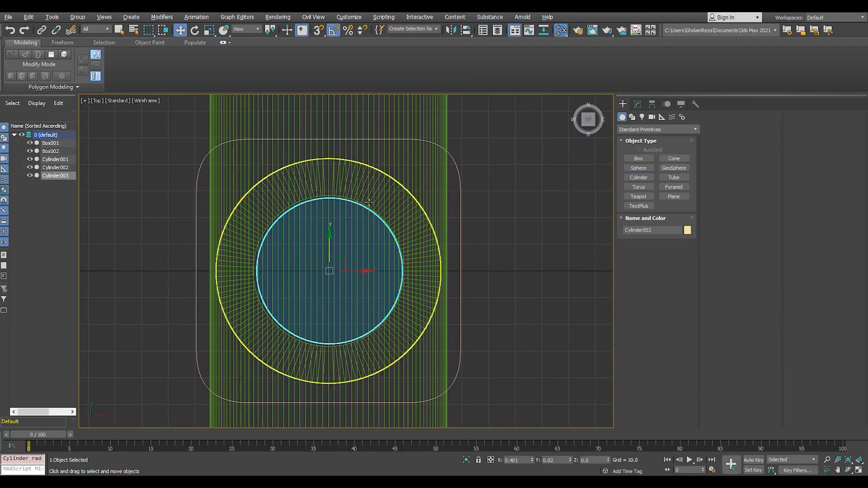
Raise the low centre cylinder to about Z 76.2, with its base just below the top of the lower rounded box
key("alt+w")
key("alt+w")
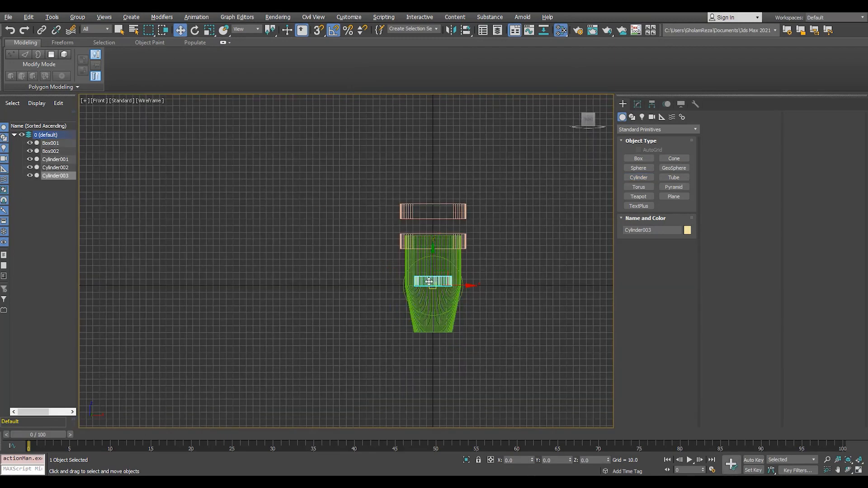
scroll(421, 232, "up", 8)
key("s")
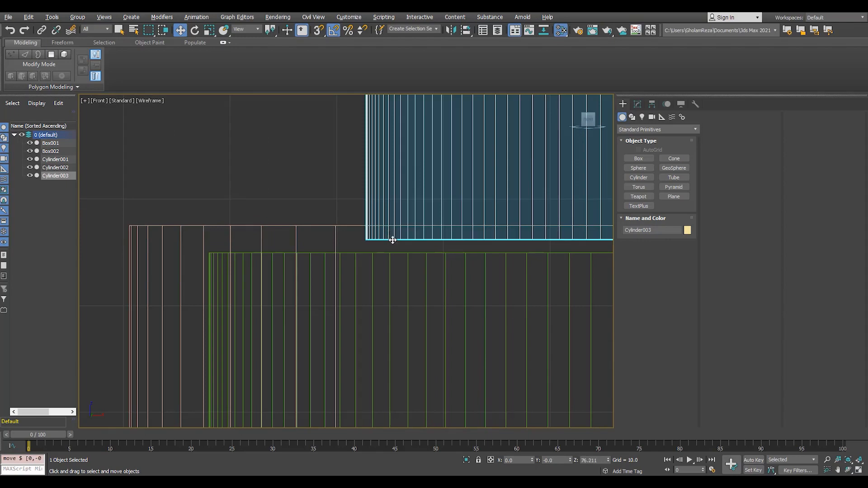
Increase the centre cylinder's height so it reaches about Z 134.8, convert it to Editable Poly and delete its top face
key("z")
left_click(638, 104)
left_click_drag(689, 391, 673, 263)
scroll(420, 239, "down", 2)
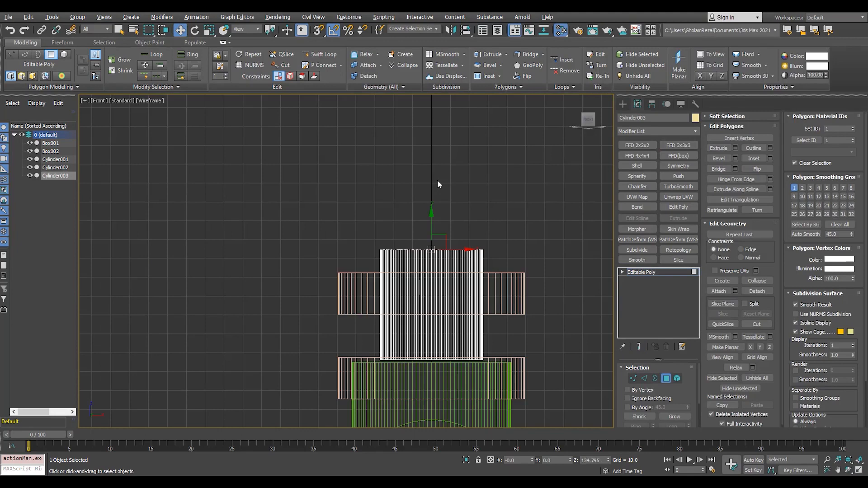
Extend the cylinder's open top border upward into a short inward taper and a straight narrower neck reaching about Z 173.6
key("3")
scroll(427, 226, "up", 5)
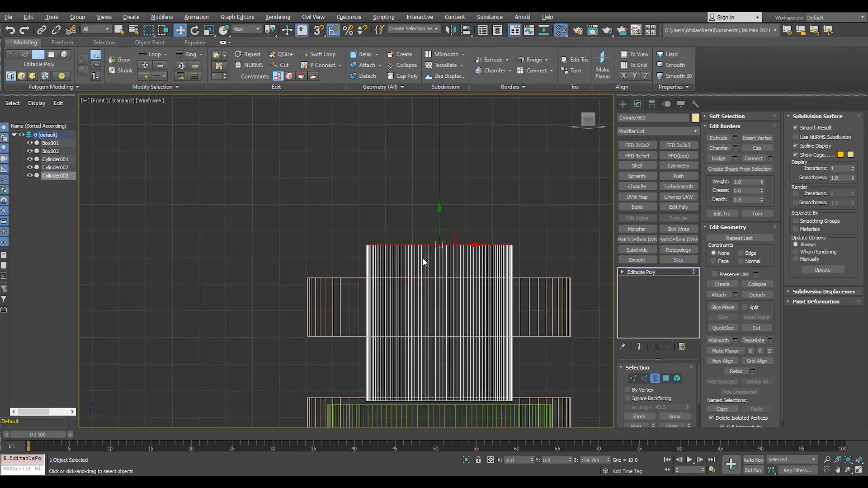
scroll(427, 264, "up", 2)
left_click_drag(426, 276, 425, 167, "shift")
scroll(428, 279, "up", 2)
key("r")
scroll(422, 280, "down", 5)
key("w")
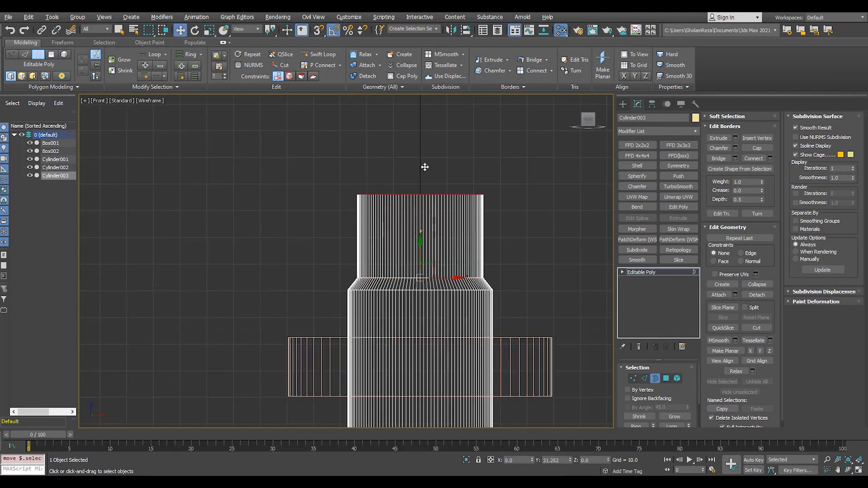
scroll(432, 246, "down", 5)
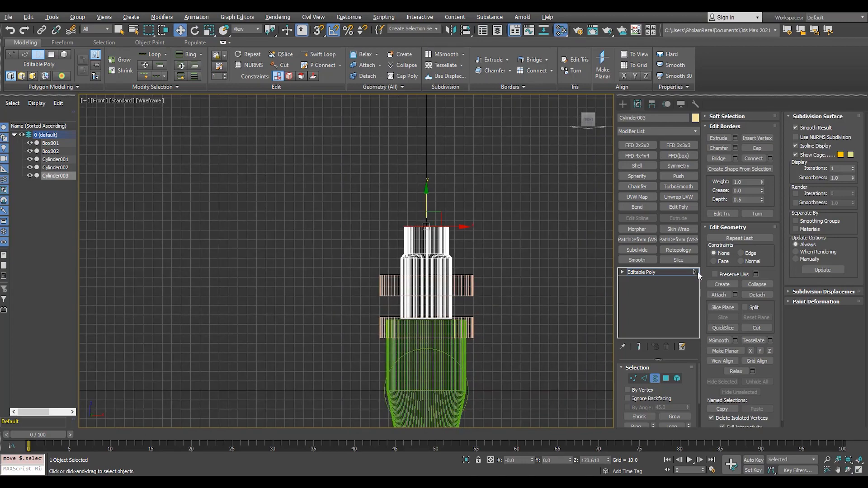
left_click(678, 272)
Draw a small cylinder about 7.3 in radius and 32.3 high beside the rounded boxes in the top view
key("alt+w")
right_click(265, 181)
key("alt+w")
left_click(623, 104)
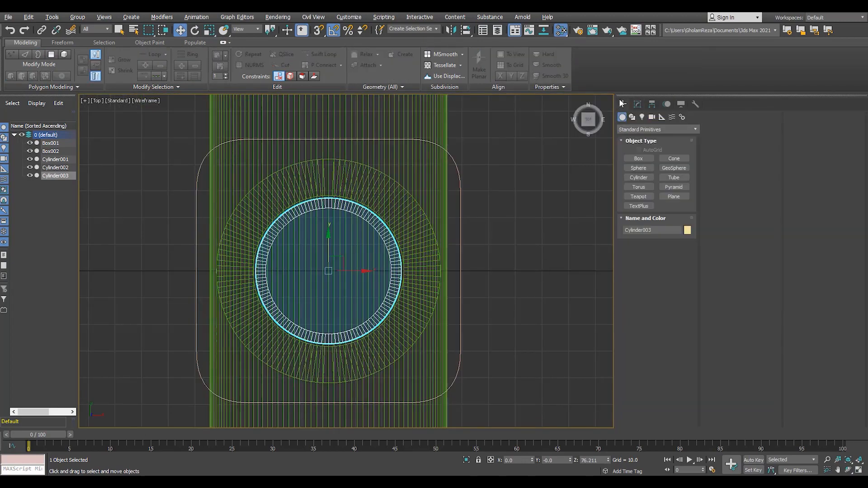
left_click(638, 178)
left_click_drag(489, 266, 494, 280)
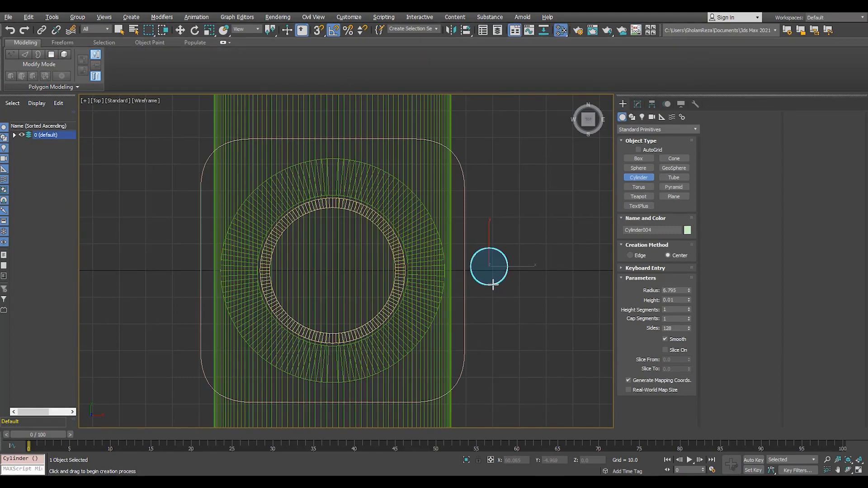
key("w")
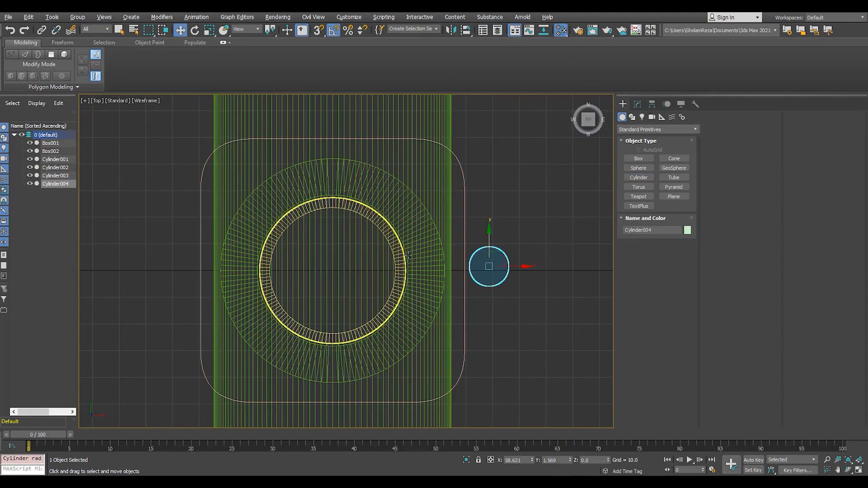
key("shift+a")
left_click(332, 200)
scroll(333, 201, "up", 2)
key("ctrl+z")
Quick-align the small cylinder to the centre cylinder and move it into the box's +X, +Y corner, about X 37.7, Y 37
key("shift+a")
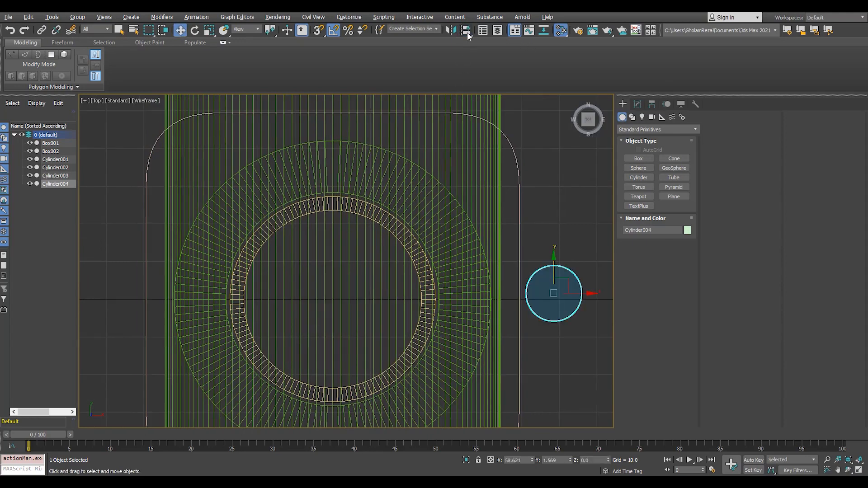
left_click(409, 236)
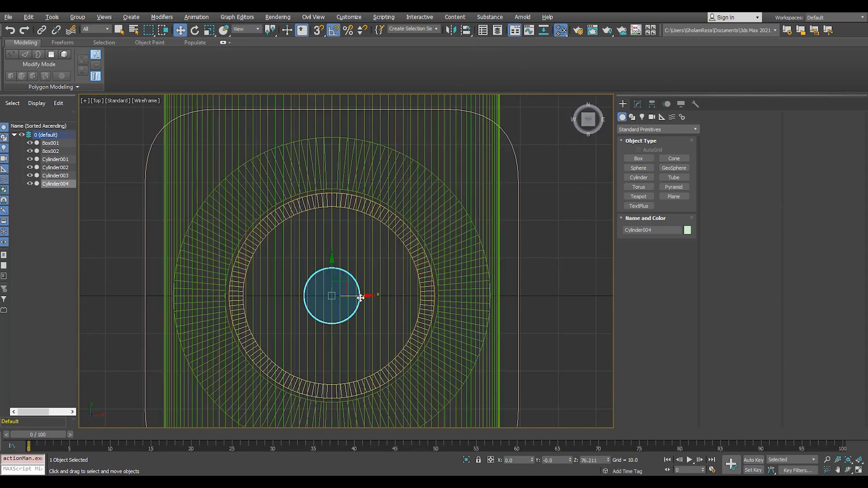
left_click_drag(385, 295, 489, 286)
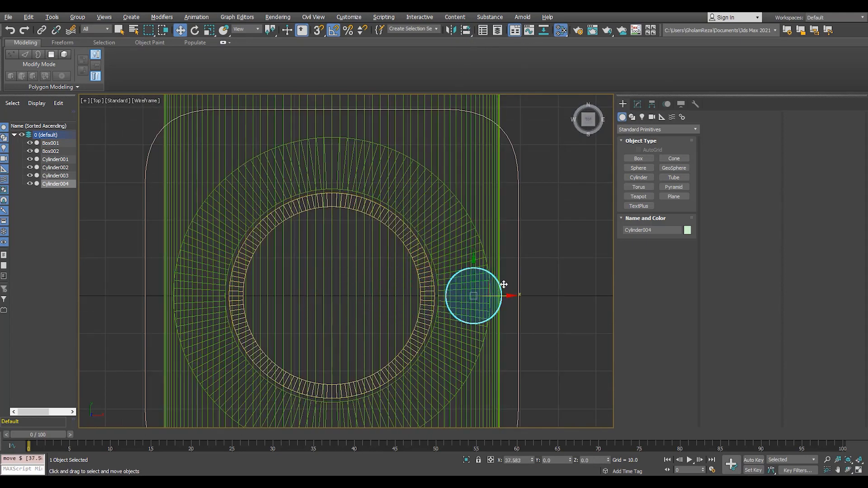
left_click_drag(483, 130, 483, 129)
scroll(484, 130, "up", 3)
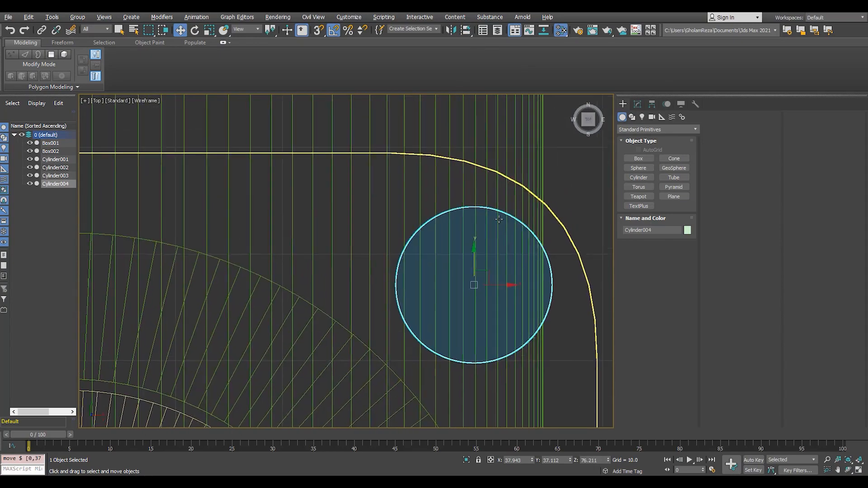
Shift the small corner cylinder slightly inward to about X 35.8, Y 34.7 on the lower rounded box
scroll(475, 260, "down", 5)
key("alt+w")
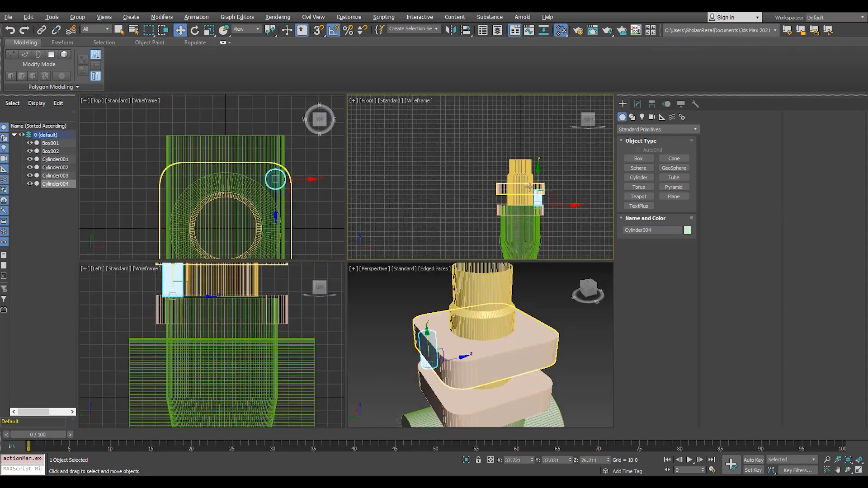
key("alt+w")
scroll(443, 317, "up", 5)
key("alt+w")
middle_click(444, 317)
key("alt+w")
middle_click_drag(444, 318, 524, 332, "alt")
scroll(264, 289, "up", 5)
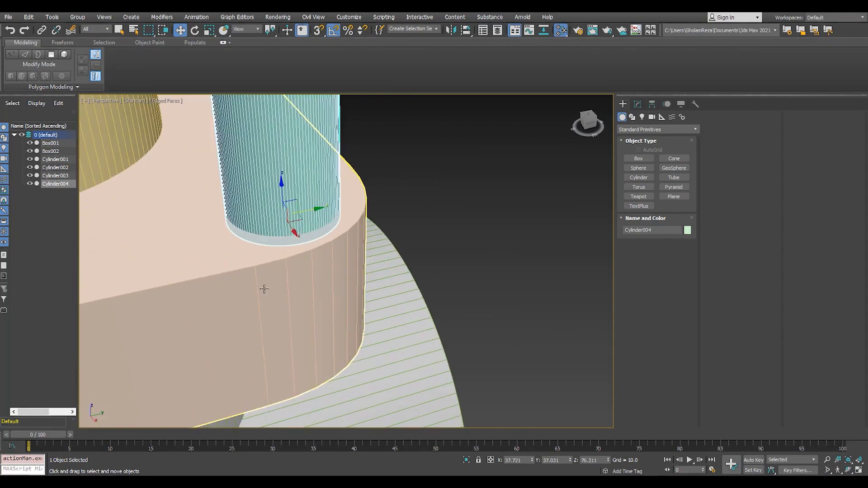
left_click_drag(308, 212, 282, 208)
scroll(281, 209, "down", 5)
middle_click_drag(318, 253, 411, 311)
Set the corner cylinder's radius to 8
scroll(424, 316, "down", 5)
scroll(420, 306, "up", 10)
key("r")
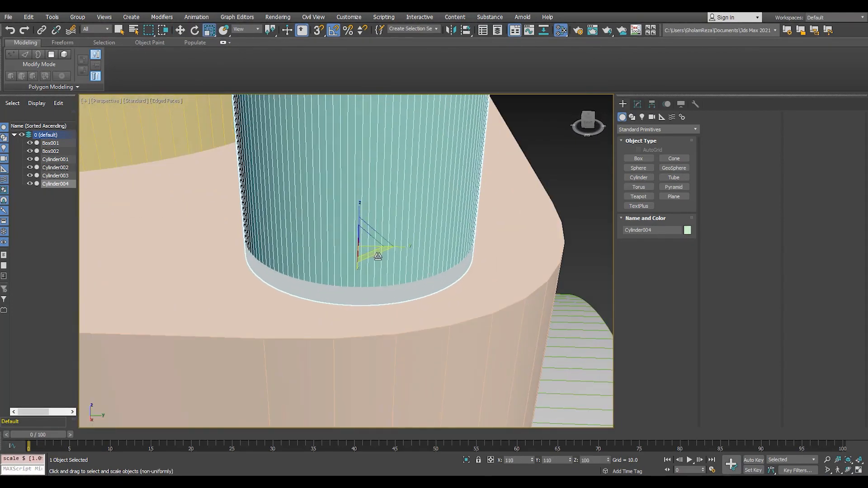
left_click(638, 105)
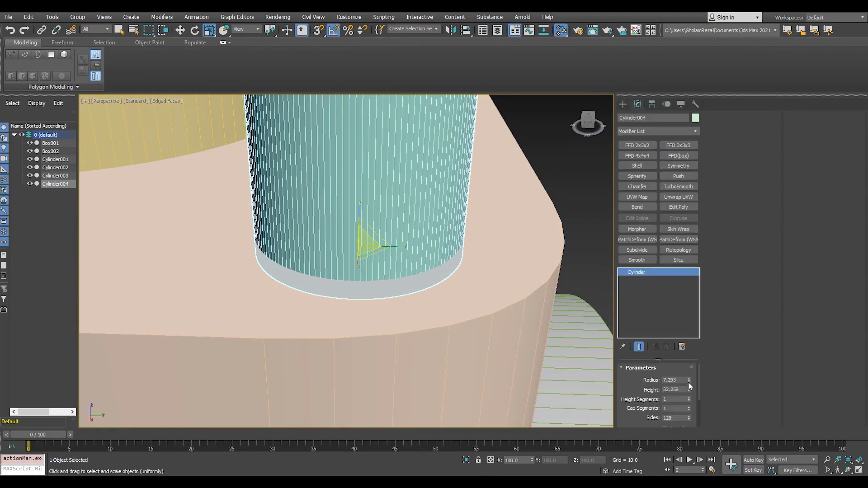
left_click_drag(684, 380, 599, 384)
type("8")
key("Return")
Clone the corner cylinder in place as an independent copy and set the copy's radius to 7.5
scroll(281, 353, "down", 4)
key("ctrl+v")
left_click(407, 222)
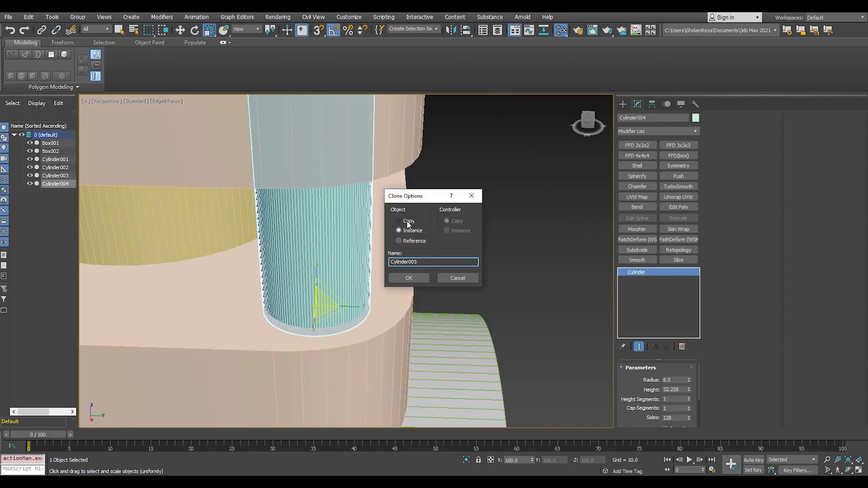
left_click(421, 276)
scroll(323, 311, "up", 5)
key("F3")
type("7")
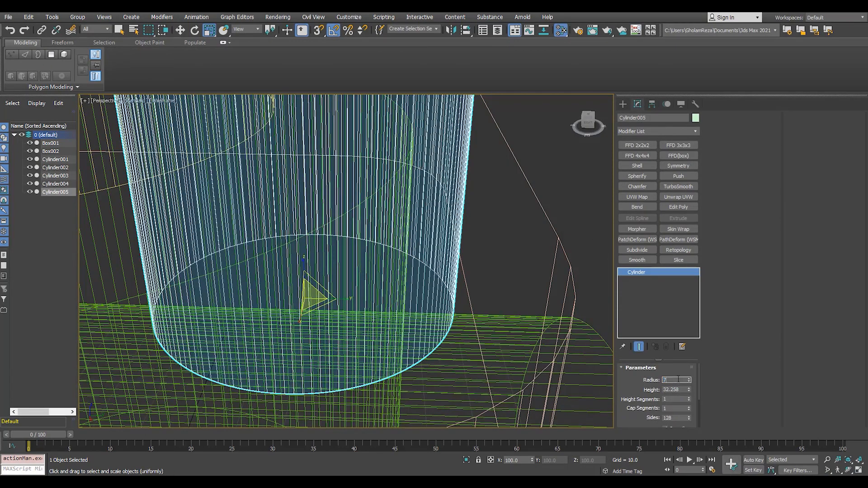
type(".5")
key("Return")
scroll(367, 336, "down", 6)
key("F3")
scroll(374, 334, "up", 3)
middle_click_drag(358, 339, 377, 293, "alt")
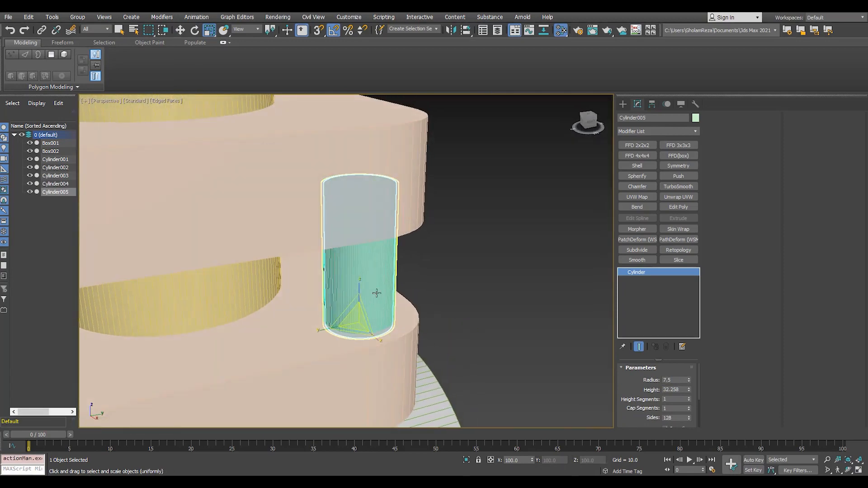
Move the pivot of the 7.5-radius cylinder to the centre cylinder's axis at X 0, Y 0
key("alt+w")
middle_click(311, 213)
key("alt+w")
middle_click_drag(310, 213, 303, 165)
left_click(652, 104)
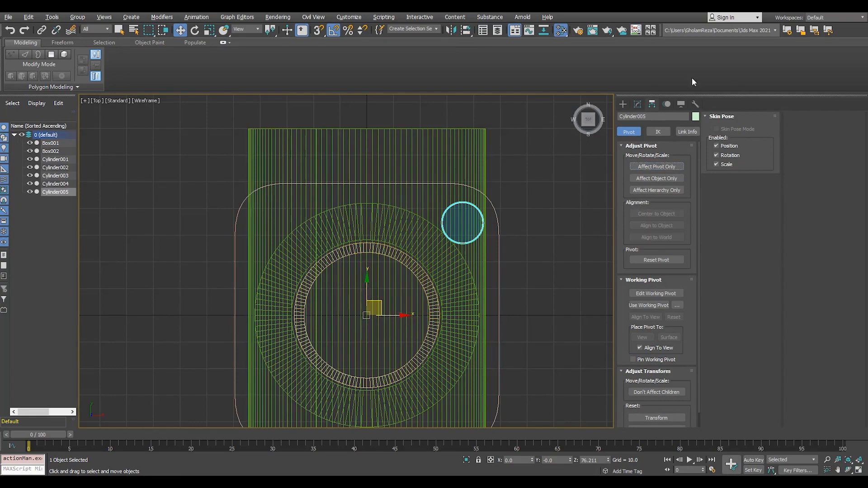
Mirror the 7.5-radius cylinder into all four box corners with two Symmetry modifiers, across X and Y
left_click(637, 104)
left_click(678, 166)
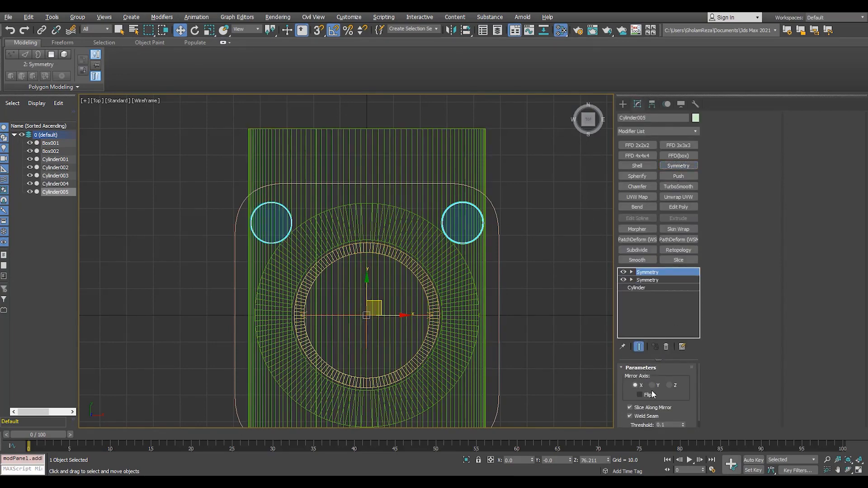
scroll(419, 278, "down", 2)
Select the 8-radius corner cylinder and align its pivot to the centre cylinder's axis at X 0, Y 0
left_click(55, 184)
scroll(408, 250, "up", 4)
scroll(575, 189, "down", 5)
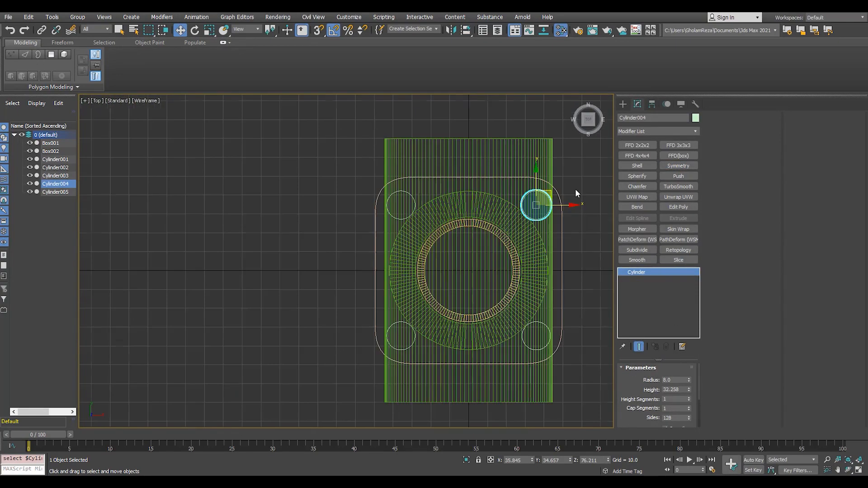
left_click(652, 104)
left_click(508, 254)
scroll(556, 239, "up", 4)
key("ctrl+z")
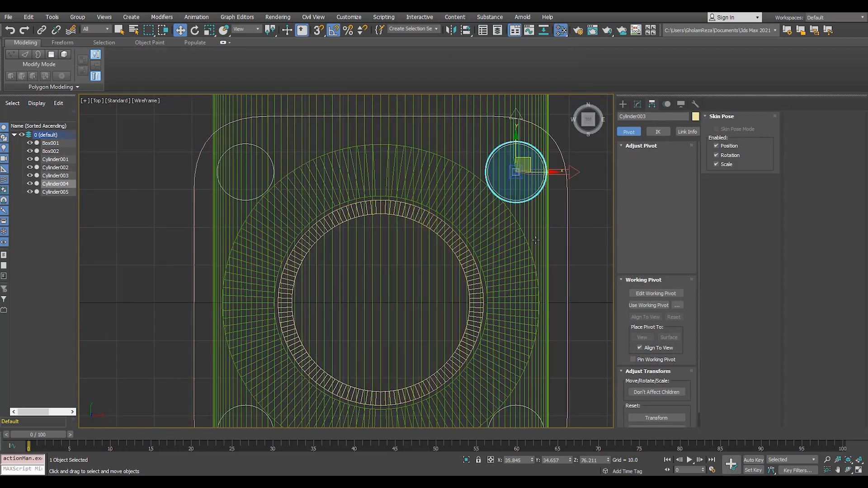
left_click(438, 223)
left_click(681, 166)
scroll(358, 228, "down", 2)
Mirror the 8-radius cylinder into all four corners with two Symmetry modifiers, setting the second one's mirror axis to Y
left_click(638, 104)
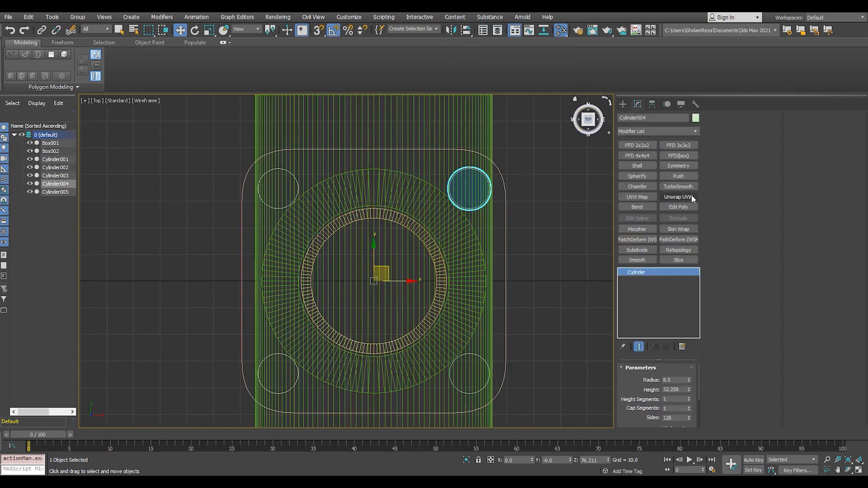
left_click(681, 166)
left_click(651, 385)
key("alt+w")
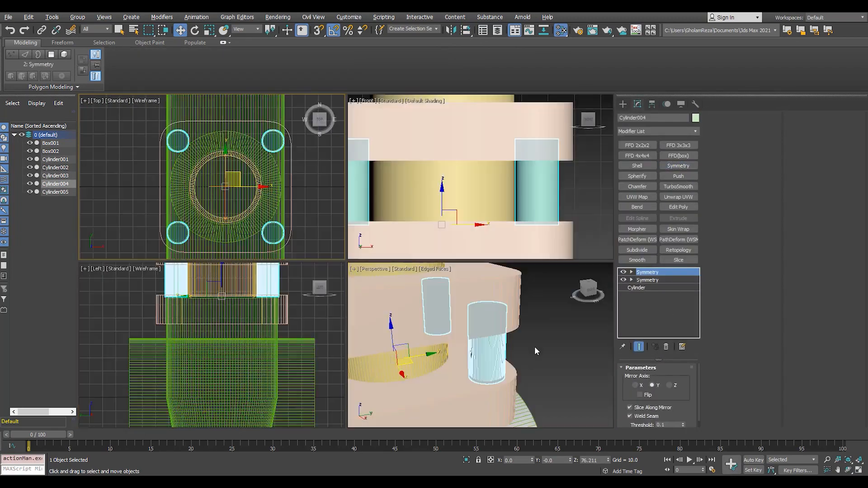
Examine the four corner posts and the stacked plates in shaded perspective without edges
key("alt+w")
scroll(501, 273, "down", 4)
left_click(502, 273)
key("F4")
scroll(386, 281, "up", 5)
middle_click_drag(385, 281, 385, 260)
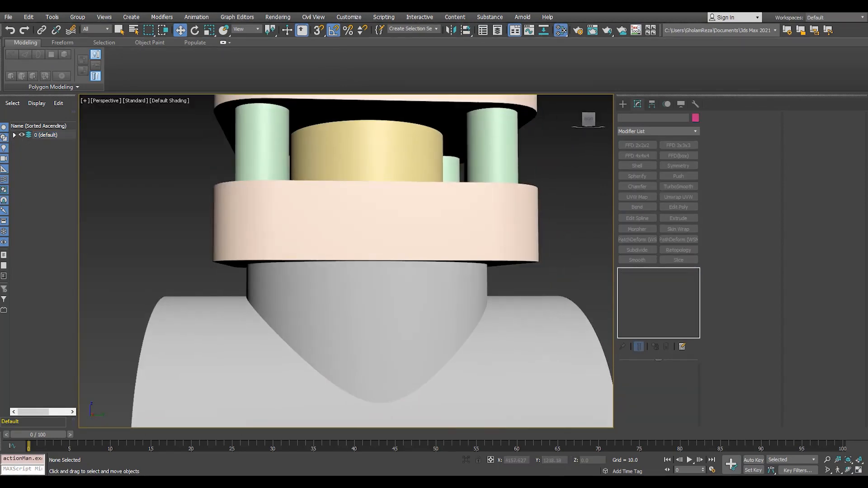
scroll(327, 227, "down", 3)
middle_click_drag(327, 227, 364, 267, "alt")
scroll(364, 267, "down", 2)
Draw a short cylinder about 5.2 in radius in the front view, beside the neck and just above the upper rounded box
key("alt+w")
key("alt+w")
scroll(537, 176, "down", 2)
middle_click_drag(449, 174, 457, 245)
left_click(533, 321)
left_click(623, 104)
key("F4")
left_click(639, 177)
left_click_drag(524, 233, 533, 218)
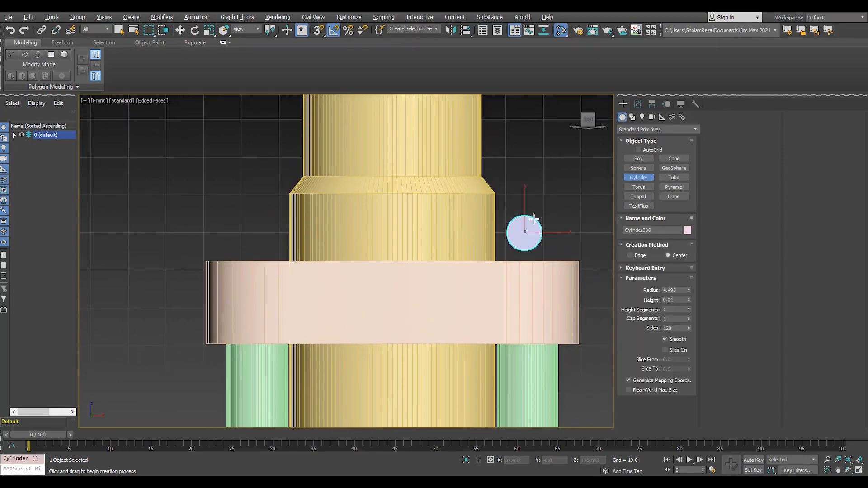
left_click(537, 217)
key("w")
scroll(514, 299, "down", 2)
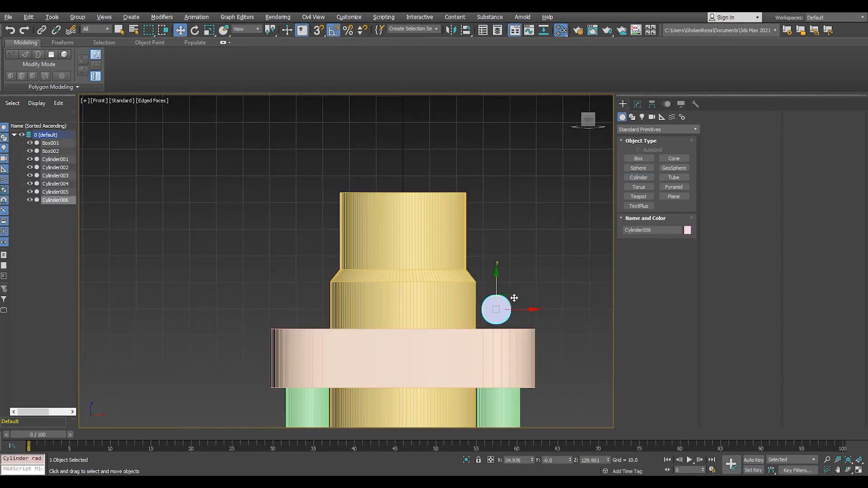
Centre the new short cylinder on the neck at X 0, keeping it at about Z 129.9
left_click_drag(419, 156, 403, 176)
key("alt+w")
middle_click(496, 308)
key("alt+w")
scroll(403, 290, "down", 5)
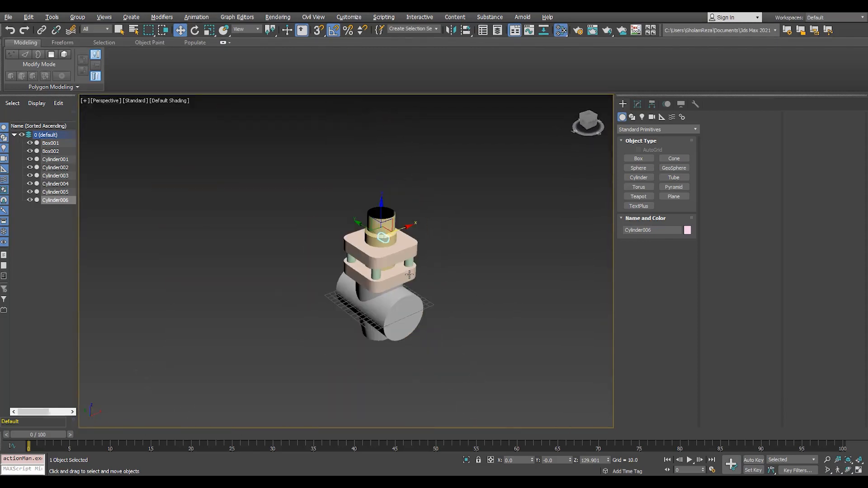
scroll(403, 291, "up", 2)
scroll(403, 291, "up", 2)
Rotate the short cylinder a quarter turn about the vertical axis so it lies along X
key("alt+w")
middle_click(443, 172)
scroll(443, 172, "down", 5)
middle_click(316, 289)
key("alt+w")
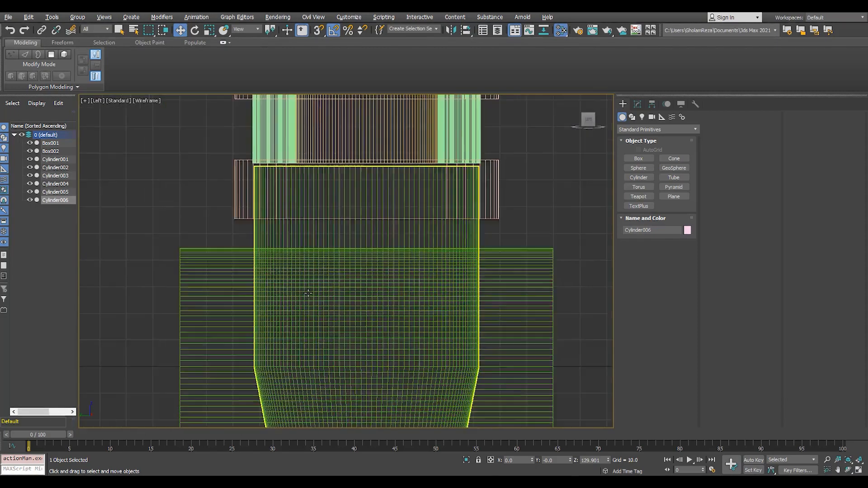
middle_click_drag(357, 118, 329, 289)
scroll(329, 202, "up", 3)
scroll(303, 276, "up", 4)
key("e")
left_click_drag(307, 280, 349, 284)
scroll(348, 284, "down", 4)
key("w")
key("p")
Move the horizontal cylinder to about X -38 and lengthen it to about 75.8 so it passes through the neck
scroll(337, 167, "up", 5)
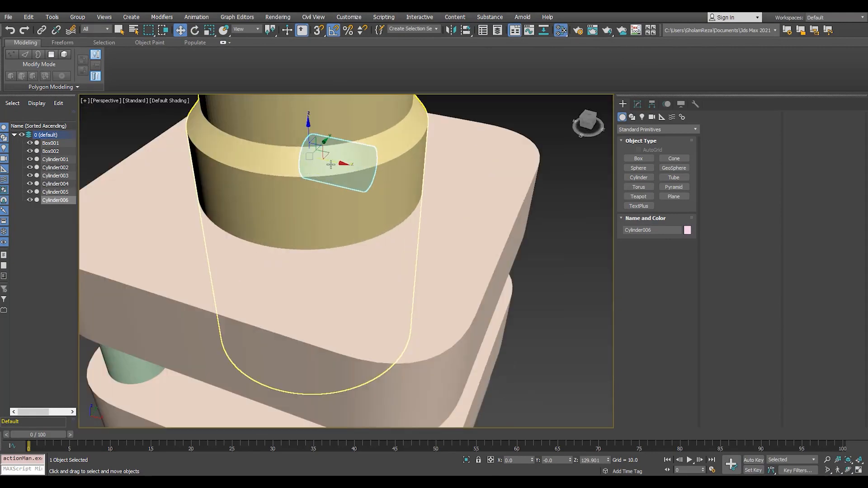
left_click_drag(336, 167, 206, 126)
left_click(637, 104)
left_click_drag(689, 389, 676, 204)
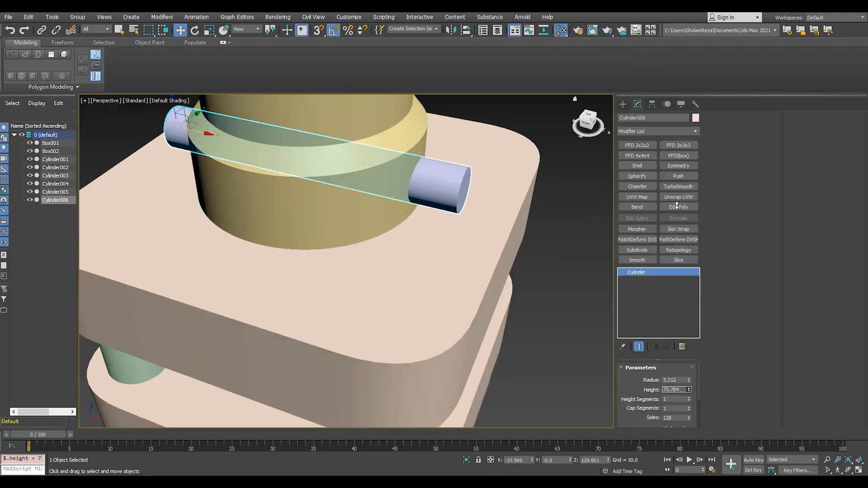
Lower the horizontal cylinder in the left view to about Z 108.3, level with the upper rounded box
middle_click_drag(457, 307, 357, 299, "alt")
key("alt+w")
middle_click(259, 329)
key("alt+w")
scroll(324, 285, "up", 3)
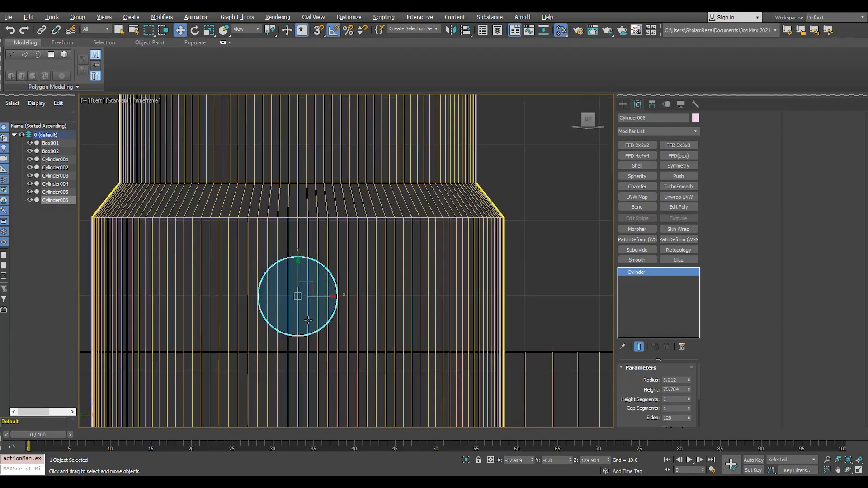
left_click_drag(393, 308, 392, 452)
scroll(354, 268, "down", 3)
scroll(336, 300, "up", 3)
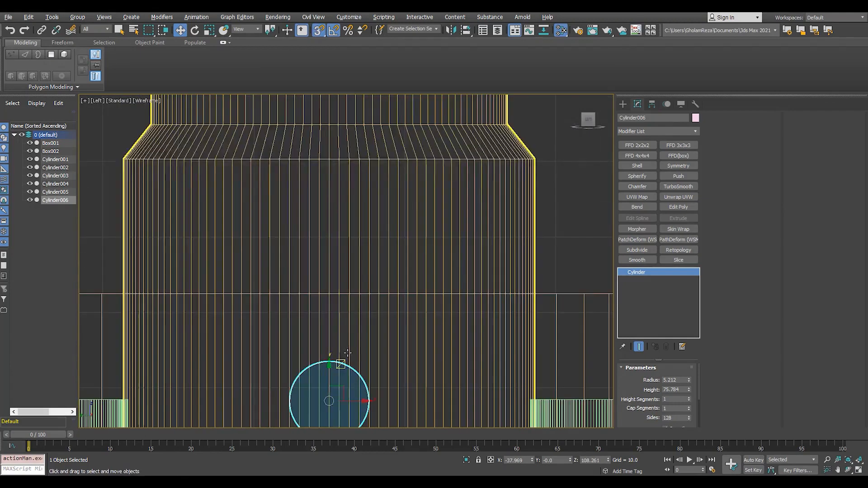
Undo the last lowering of the horizontal cylinder and nudge it down to about Z 129.4 with snapping off
key("ctrl+z")
scroll(329, 255, "up", 1)
key("s")
left_click_drag(329, 200, 329, 206)
scroll(334, 257, "down", 4)
middle_click_drag(334, 257, 338, 281)
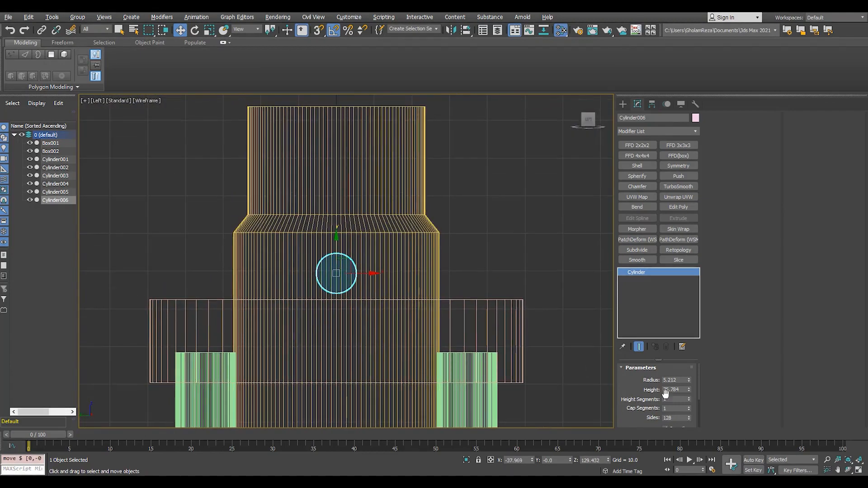
Set the horizontal cylinder's radius to 5 and check it in the perspective view
double_click(673, 380)
type("5")
key("Return")
key("alt+w")
middle_click(348, 344)
key("alt+w")
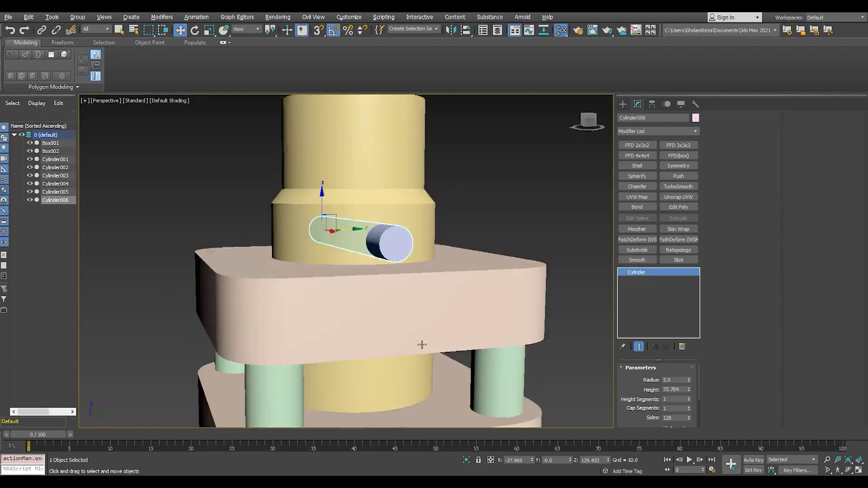
Copy the ring of polygons around the neck's upper section into a separate object and centre its pivot on it
key("alt+w")
middle_click(336, 346)
key("alt+w")
scroll(283, 298, "down", 2)
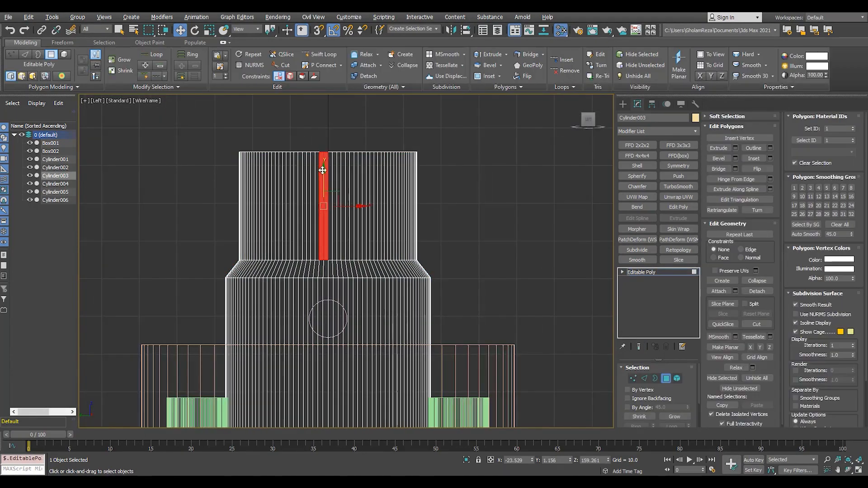
right_click(375, 214)
left_click(376, 214)
left_click(467, 251)
left_click(362, 203)
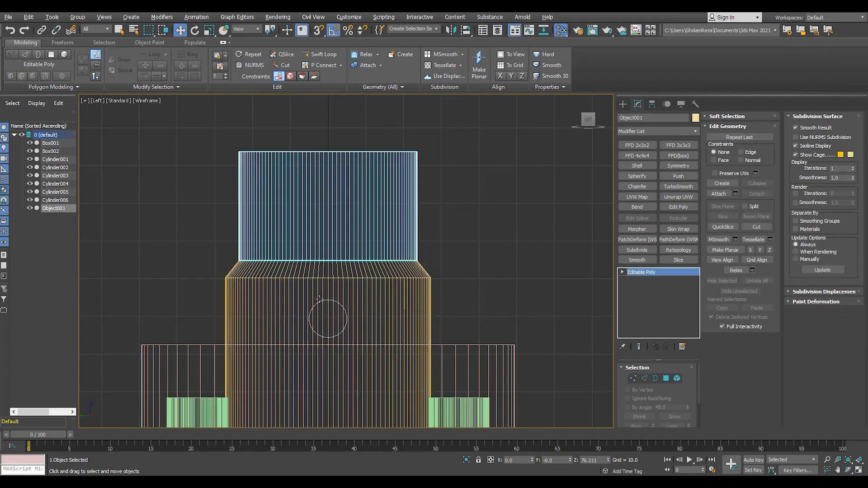
left_click(652, 104)
middle_click_drag(434, 234, 441, 291)
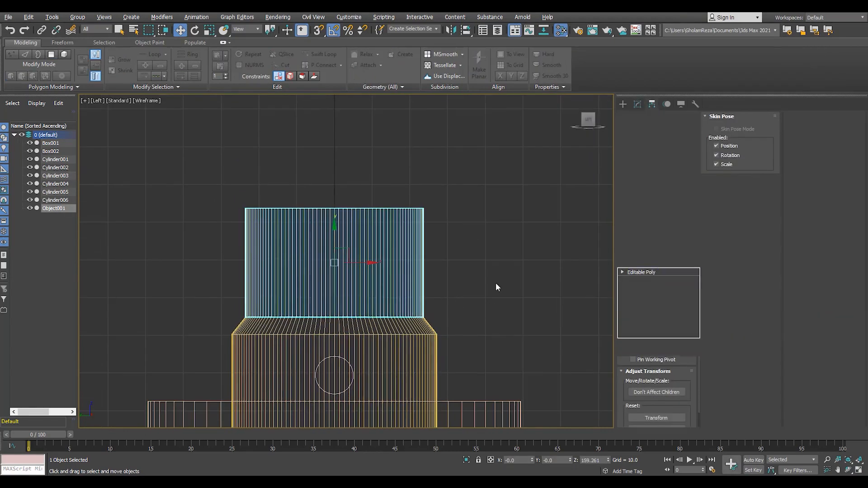
Raise the copied ring's lower vertices to about Z 156.8 and its upper vertices above the top of the neck
key("1")
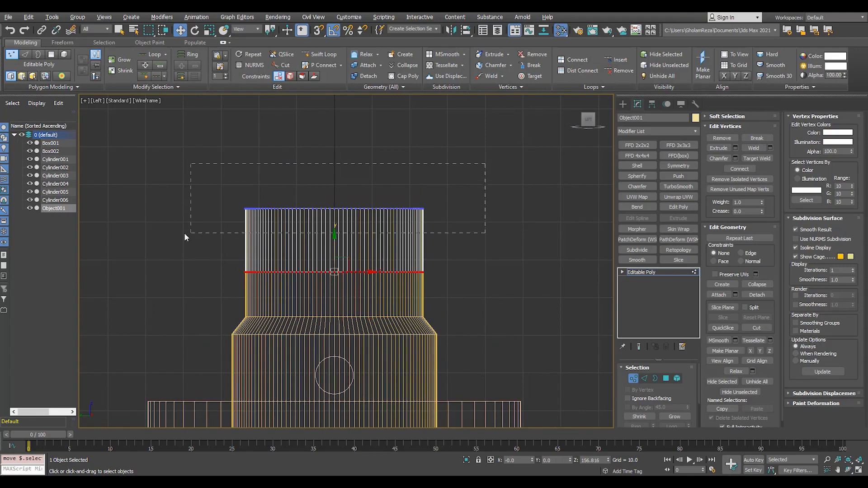
left_click_drag(185, 236, 185, 237)
key("alt+w")
key("alt+w")
key("1")
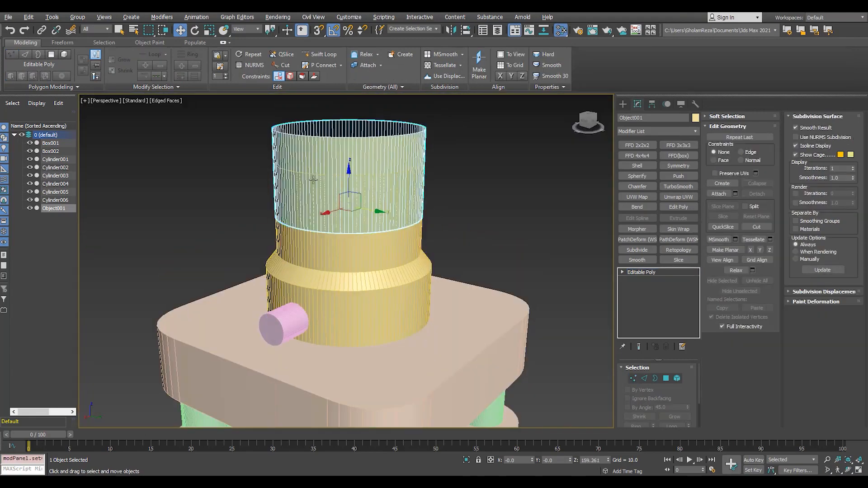
Cap both open borders of the copied ring
middle_click_drag(313, 180, 321, 218)
key("3")
left_click_drag(357, 262, 488, 122)
scroll(455, 215, "up", 6)
key("alt+p")
scroll(363, 254, "down", 2)
Try beveling the collar's side polygons outward with a height of 1.5, then undo it
key("4")
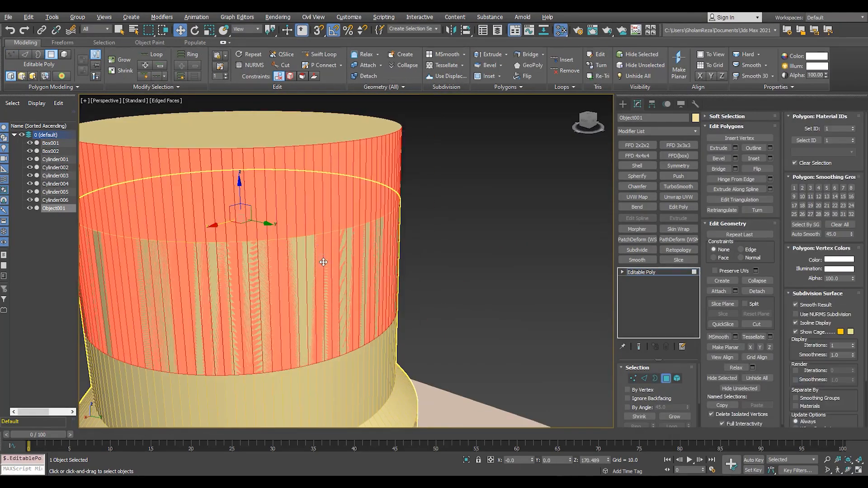
key("ctrl+shift+b")
left_click(380, 279)
right_click(353, 292)
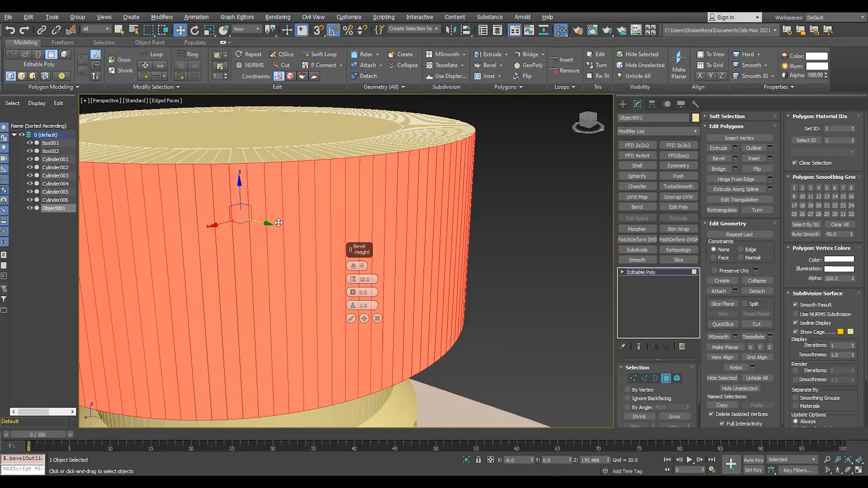
scroll(282, 217, "down", 2)
middle_click_drag(307, 271, 322, 209, "alt")
scroll(321, 209, "up", 4)
left_click_drag(367, 280, 357, 307)
key("Return")
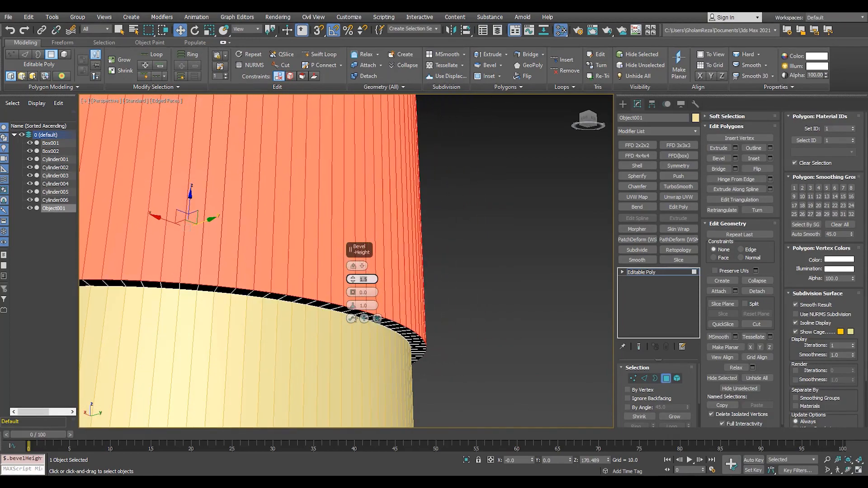
left_click(352, 318)
scroll(346, 302, "down", 5)
middle_click_drag(346, 302, 379, 327, "alt")
key("z")
key("ctrl+z")
Bevel the collar's side polygons outward with a height of 3 and leave polygon editing
key("ctrl+shift+b")
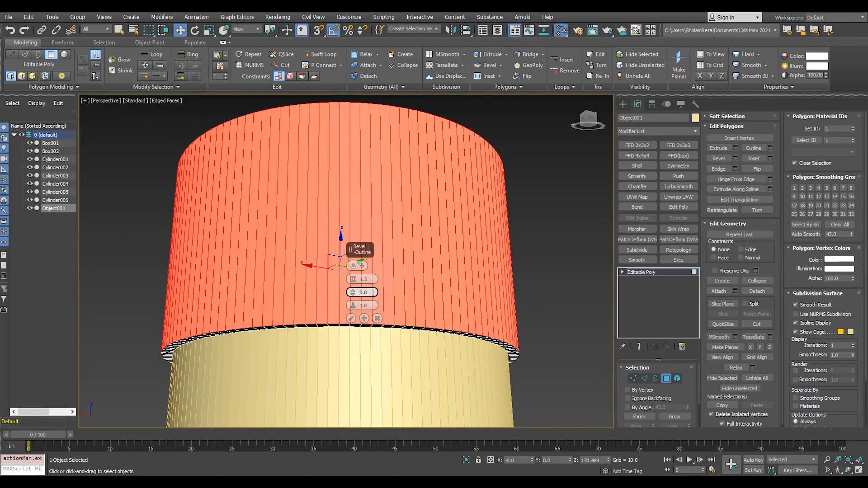
type("3")
key("Return")
left_click(351, 318)
scroll(350, 294, "down", 5)
middle_click_drag(350, 294, 340, 312, "alt")
left_click(635, 271)
scroll(378, 282, "up", 4)
mouse_move(378, 282)
middle_mouse_down("alt")
mouse_move(366, 261)
mouse_move(373, 285)
middle_mouse_up("alt")
scroll(366, 261, "down", 4)
scroll(378, 264, "up", 4)
Create a flat cylinder of radius about 63.6 and height about 9.7 around the neck's centre in the top view
key("t")
scroll(437, 276, "down", 2)
left_click(623, 105)
left_click(639, 178)
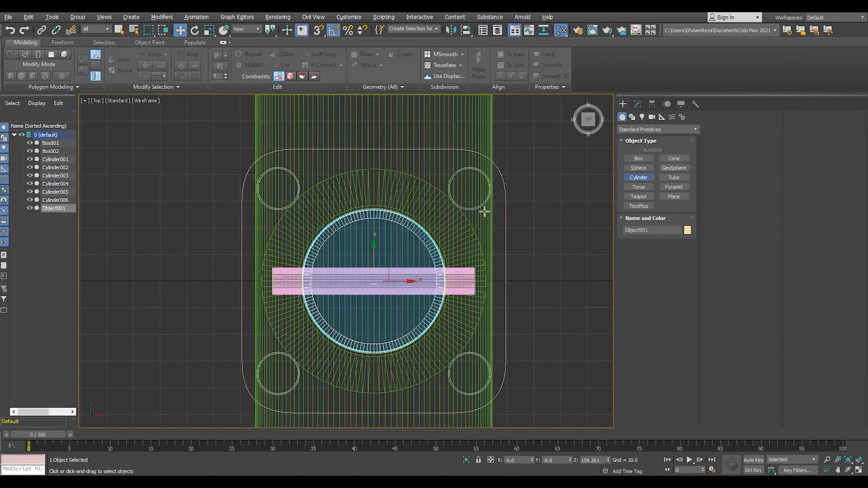
middle_click_drag(410, 296, 421, 290)
left_click_drag(384, 273, 479, 132)
key("w")
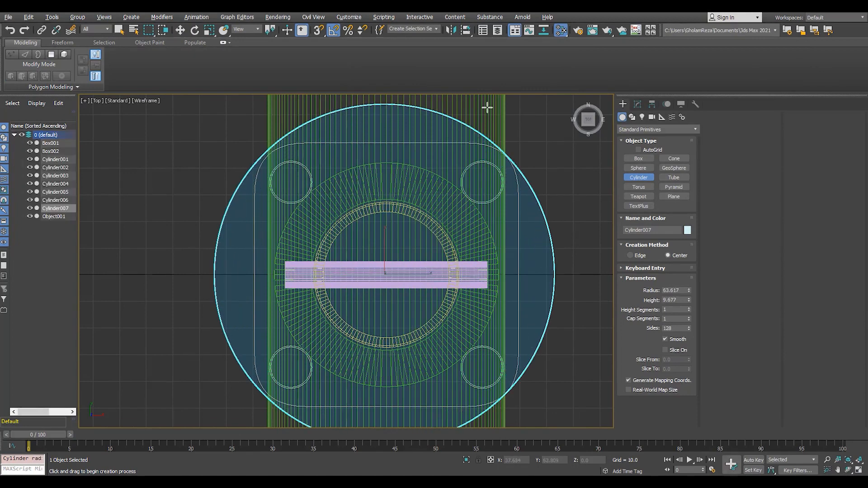
Raise the flat cylinder above the neck to about Z 199.9 in the front view
key("alt+w")
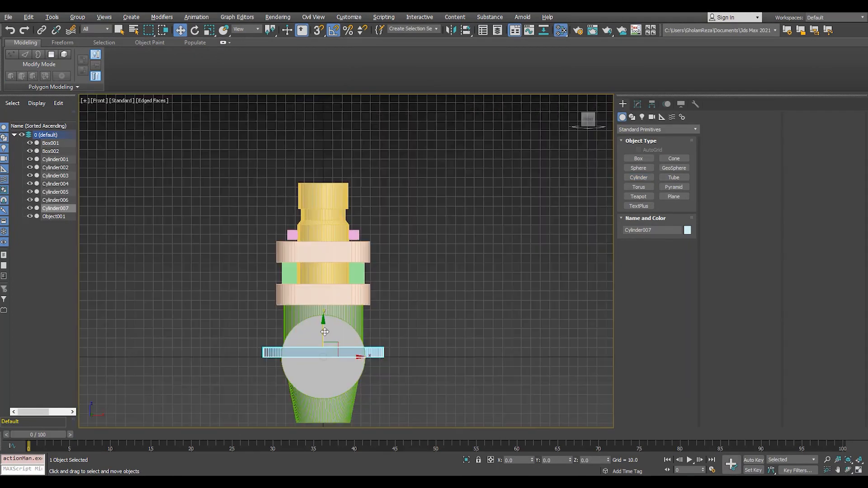
left_click_drag(325, 333, 326, 143)
scroll(325, 166, "up", 2)
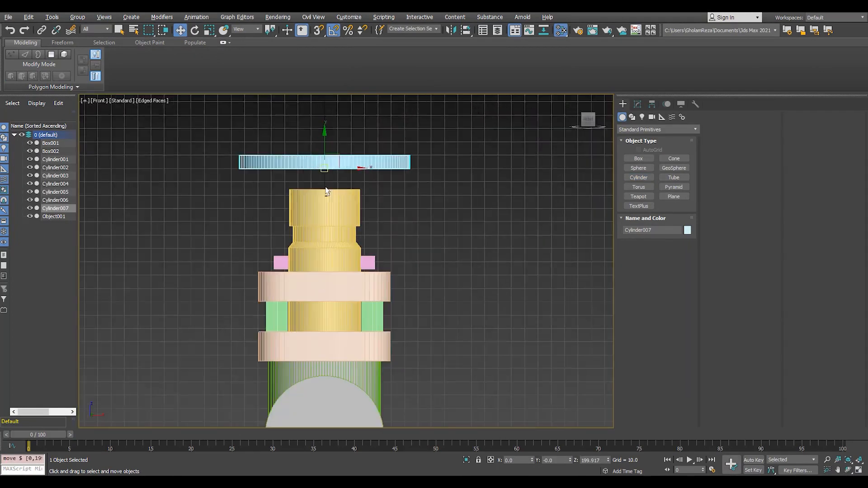
key("p")
key("z")
middle_click_drag(349, 244, 371, 235, "alt")
Set the flat cylinder's height to 15 and convert it to an editable poly
left_click(637, 104)
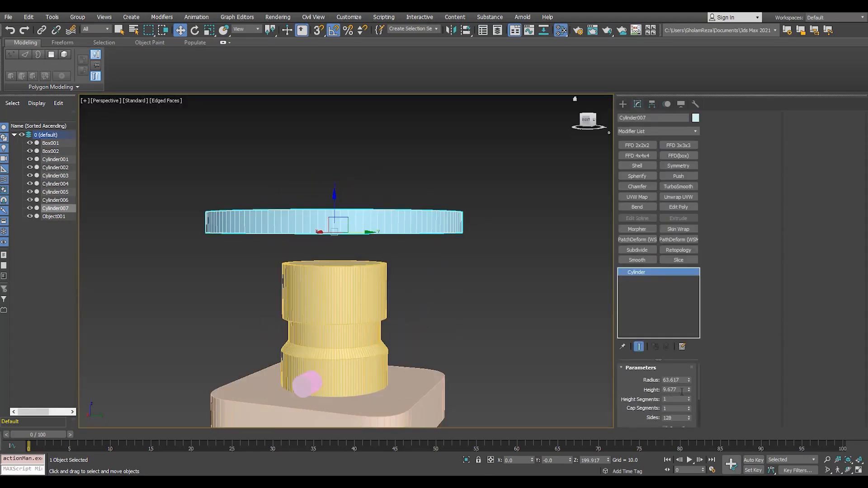
left_click_drag(679, 389, 589, 383)
type("15")
key("Return")
middle_click_drag(355, 253, 351, 265, "alt")
scroll(386, 236, "up", 2)
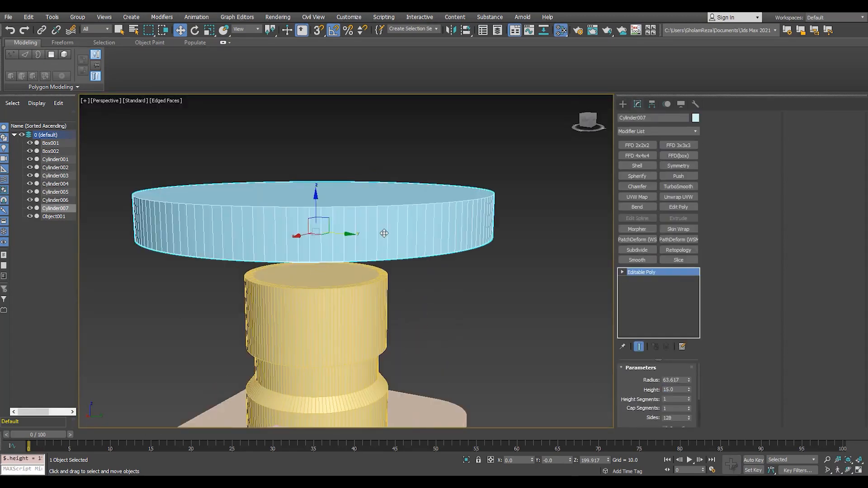
Inset the disc's top and bottom faces with a bevel outline of about -14 and bridge them to open a hole
key("4")
left_click(390, 194)
middle_click_drag(393, 240, 398, 195, "alt")
left_click(398, 217, "ctrl")
middle_click_drag(398, 195, 407, 252, "alt")
key("ctrl+shift+b")
right_click(353, 279)
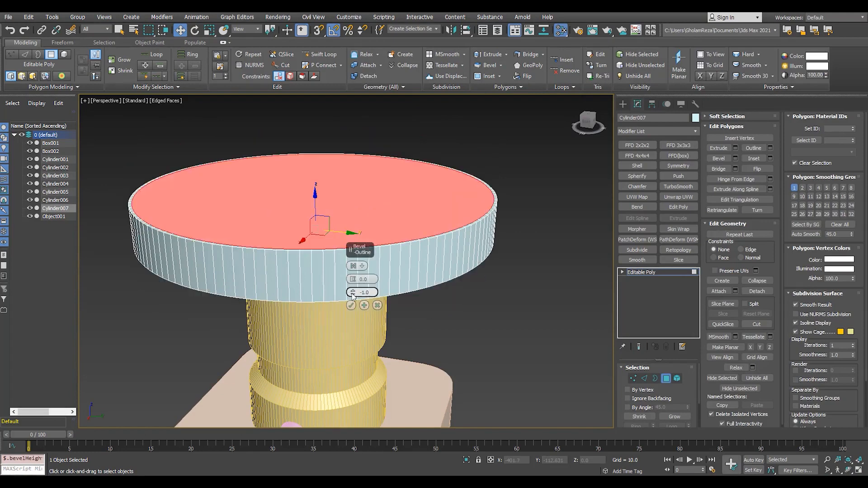
left_click_drag(353, 293, 354, 329)
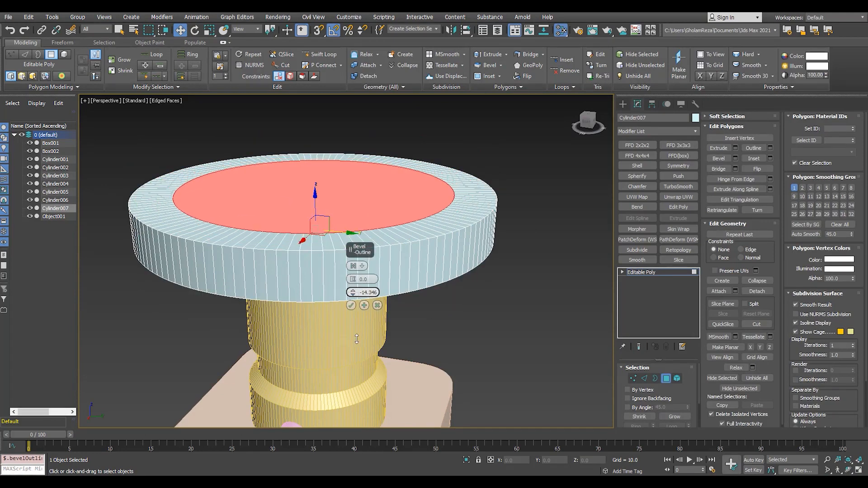
left_click(710, 170)
Try adding an edge loop around the ring's top face and raising it, then undo it
middle_click_drag(424, 204, 467, 172, "alt")
scroll(466, 173, "up", 5)
key("2")
double_click(409, 240)
scroll(410, 240, "down", 5)
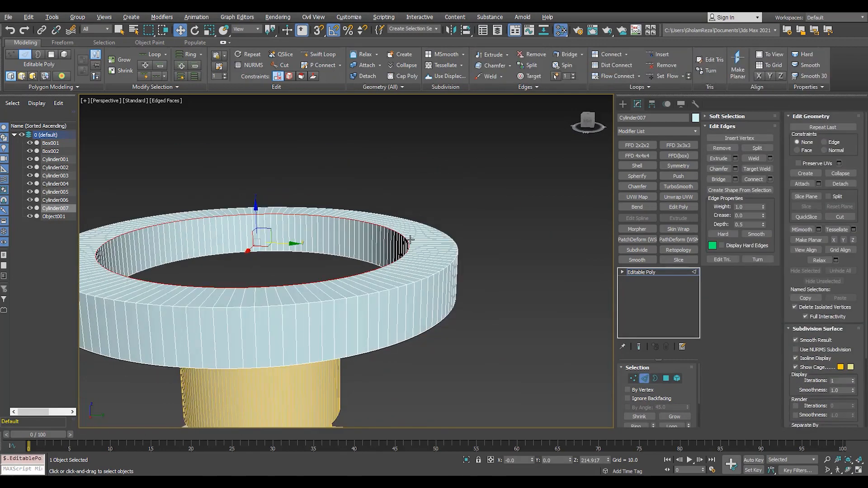
scroll(410, 247, "up", 3)
middle_click_drag(418, 262, 438, 272)
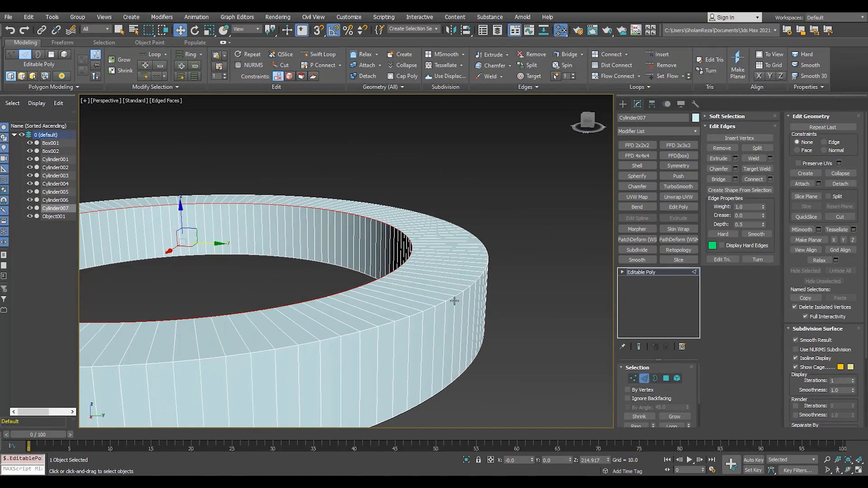
scroll(437, 292, "up", 2)
key("alt+r")
key("ctrl+shift+e")
scroll(422, 285, "down", 3)
left_click_drag(243, 222, 245, 211)
key("ctrl+z")
Chamfer the ring's outer and inner top edge loops by about 6.0 with 3 segments
scroll(436, 278, "up", 2)
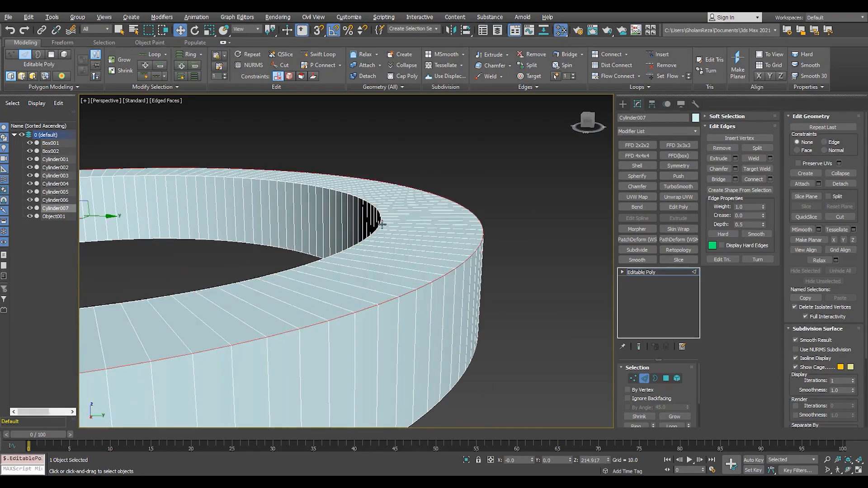
scroll(388, 213, "up", 4)
scroll(376, 261, "down", 5)
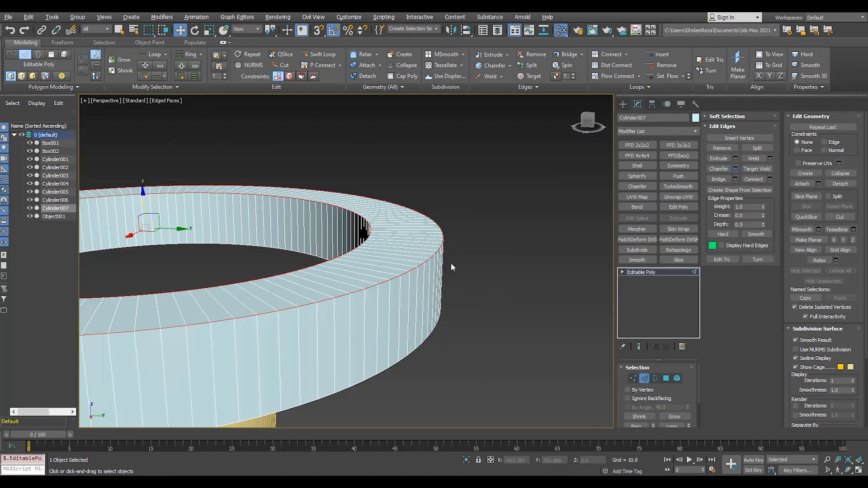
left_click_drag(353, 279, 353, 262)
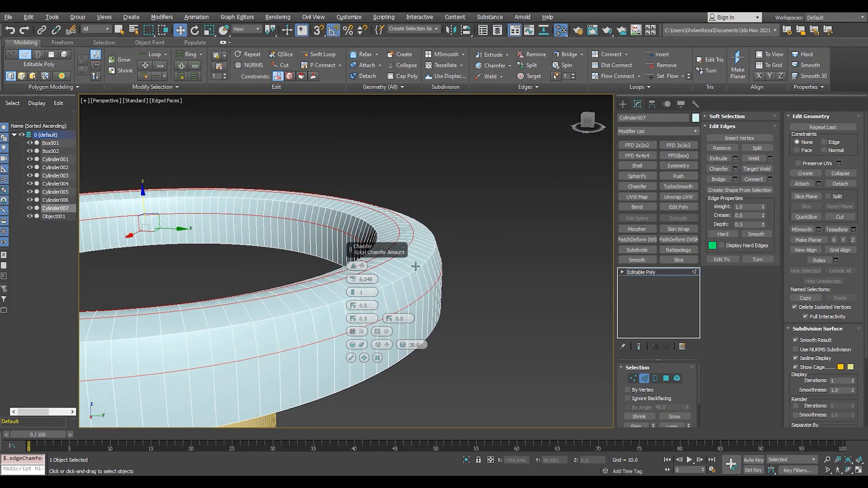
scroll(415, 266, "up", 1)
left_click(353, 290)
left_click(354, 290)
key("F4")
scroll(423, 279, "down", 5)
scroll(415, 266, "up", 4)
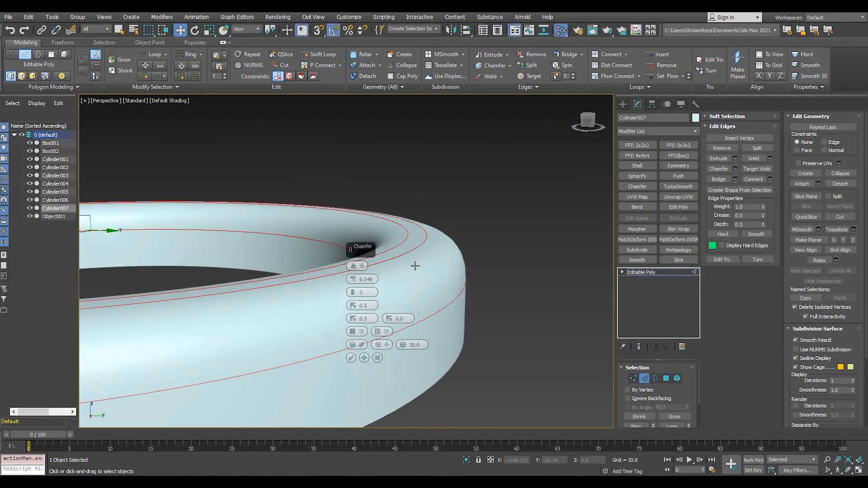
Increase the ring's top edge chamfer to about 7.2 with 5 segments and apply it
scroll(415, 266, "up", 1)
key("F4")
mouse_move(353, 278)
left_mouse_down()
mouse_move(354, 239)
mouse_move(353, 266)
left_mouse_up()
key("F4")
left_click(353, 291)
left_click(353, 291)
key("F4")
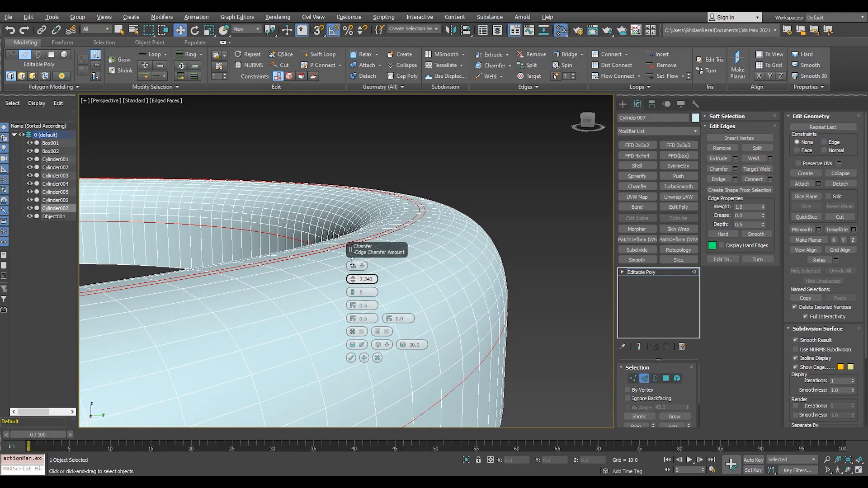
left_click(351, 357)
scroll(434, 208, "up", 6)
key("F4")
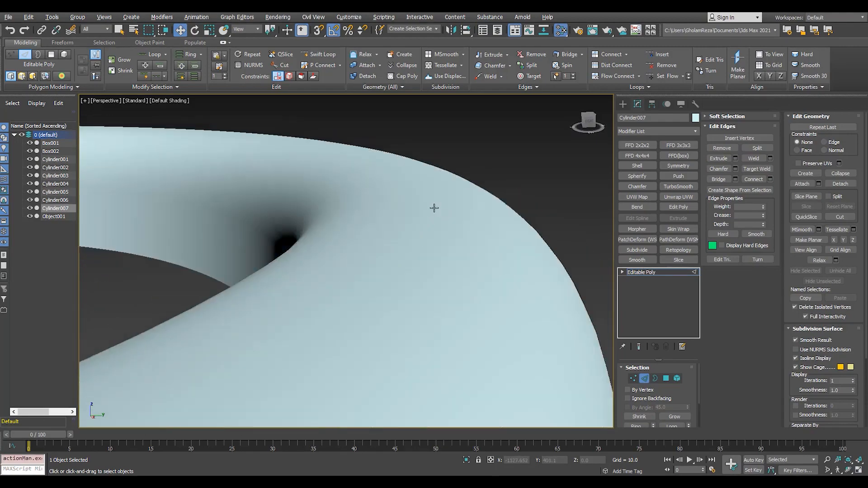
scroll(434, 208, "down", 5)
middle_click_drag(434, 208, 425, 284, "alt")
scroll(374, 257, "down", 3)
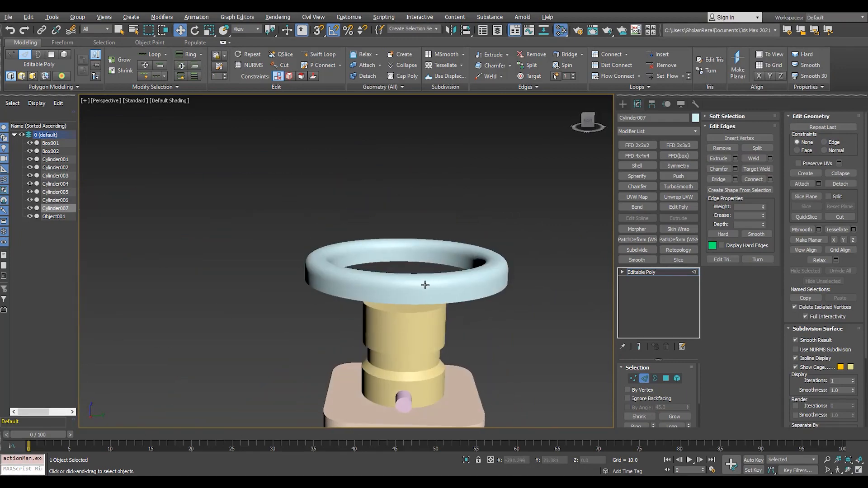
Check the rounded ring's profile and its position over the neck in the front, top and perspective views
key("alt+w")
key("alt+w")
key("1")
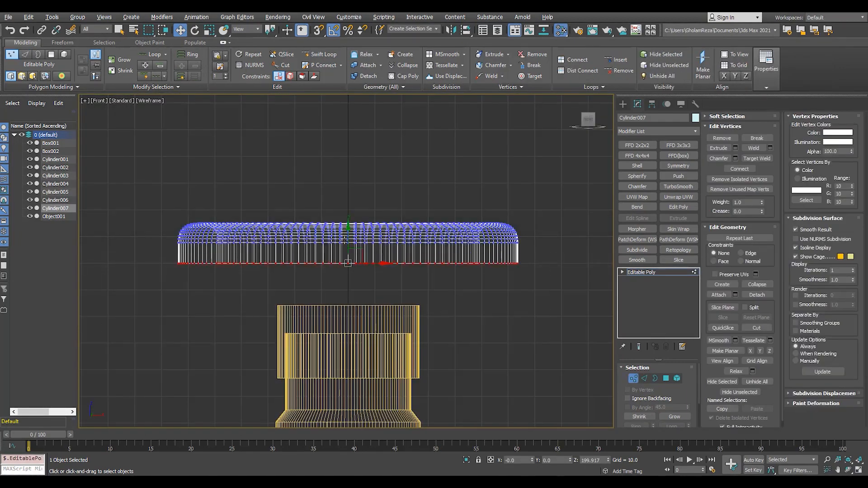
left_click(639, 274)
key("alt+w")
key("alt+w")
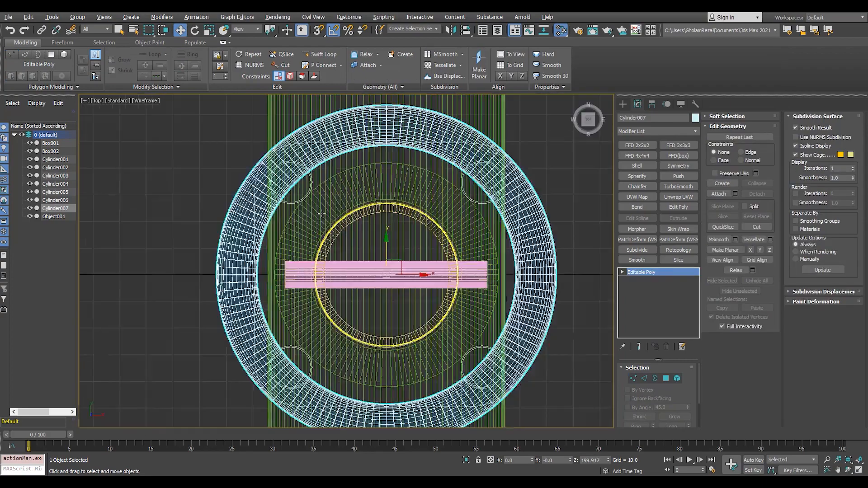
key("alt+w")
key("alt+w")
middle_click_drag(407, 310, 438, 339, "alt")
Create a narrow box about 55.7 long and 11.5 wide from the ring to its centre in the top view
key("alt+w")
middle_click(242, 174)
key("alt+w")
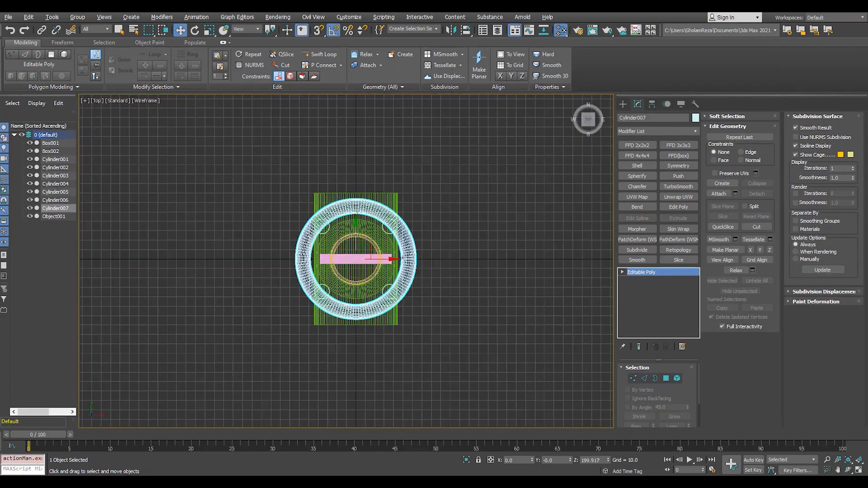
left_click(623, 103)
left_click(638, 158)
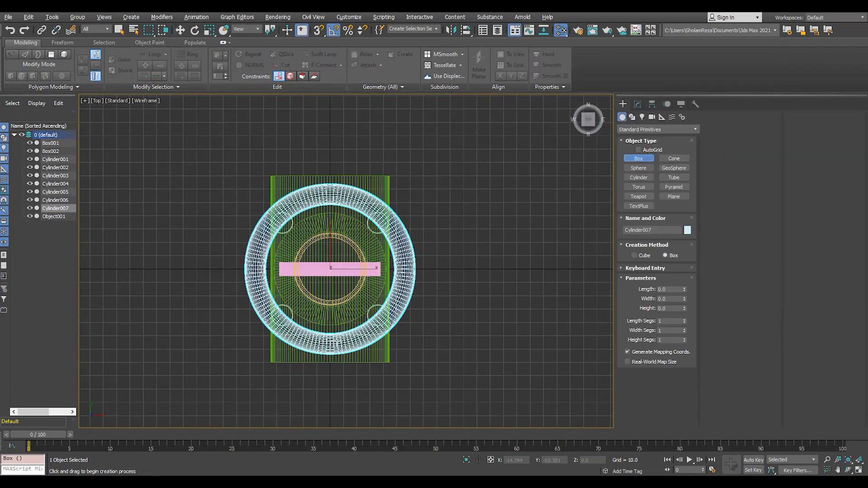
left_click_drag(326, 344, 344, 287)
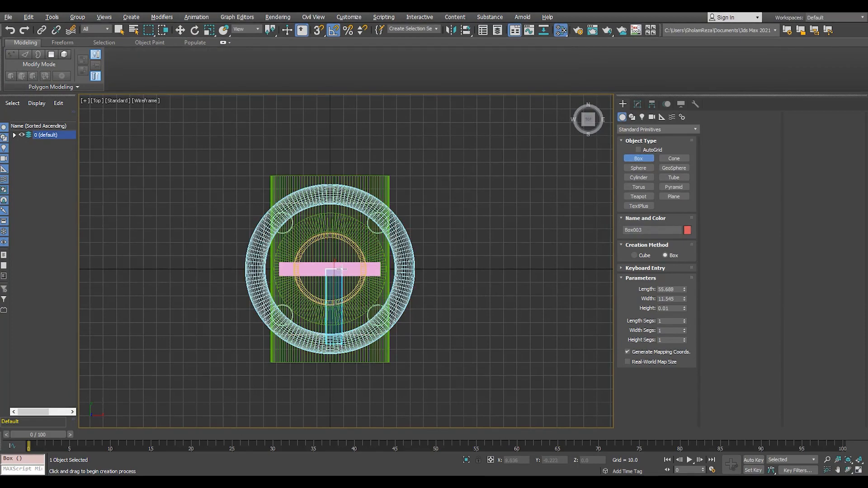
left_click(342, 269)
Centre the narrow box at X 0, keeping it at about Y -27.9, and bring up the left view
key("w")
scroll(376, 286, "down", 2)
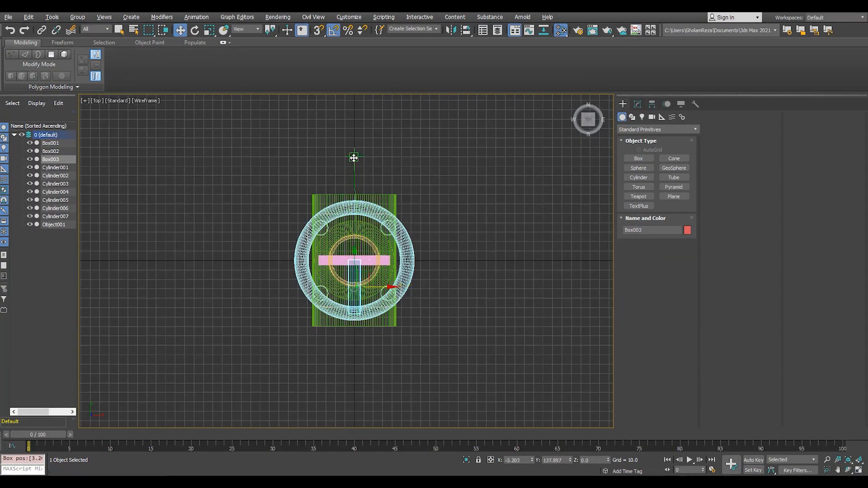
key("alt+w")
key("alt+w")
key("alt+w")
key("alt+w")
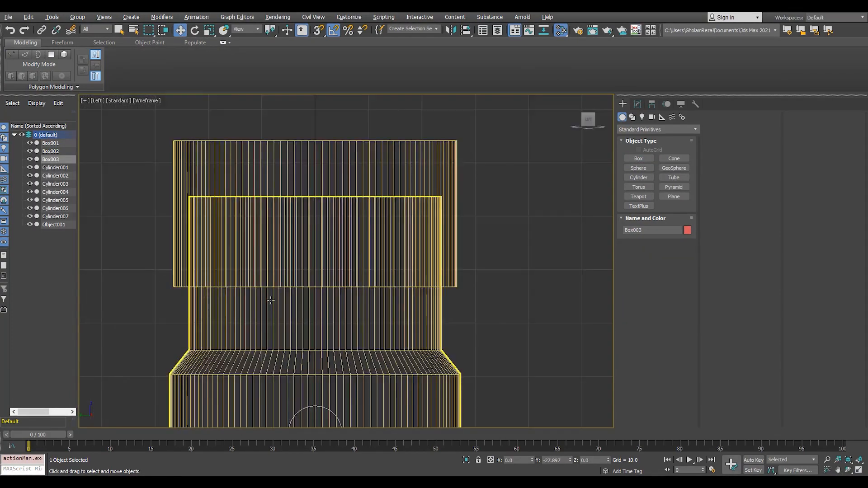
Raise the narrow box from the base to about Z 139 beside the valve neck
scroll(270, 300, "down", 5)
key("alt+w")
key("alt+w")
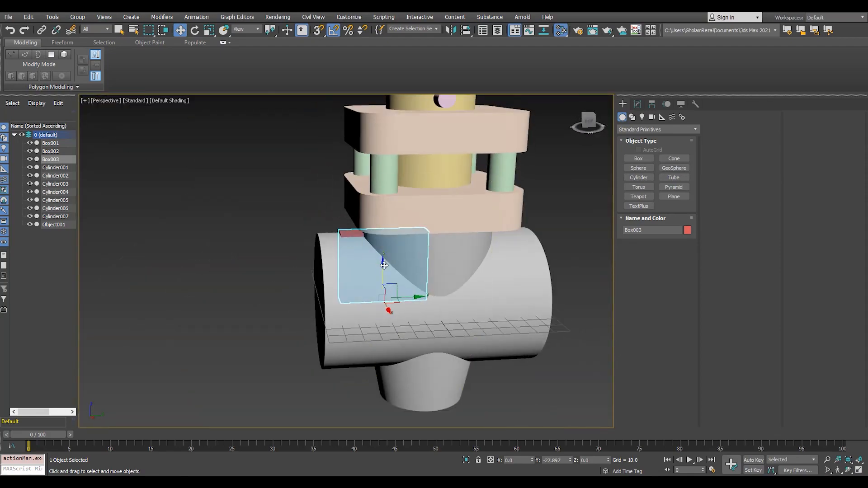
left_click_drag(384, 265, 384, 140)
middle_click_drag(385, 169, 385, 278)
left_click_drag(386, 235, 390, 162)
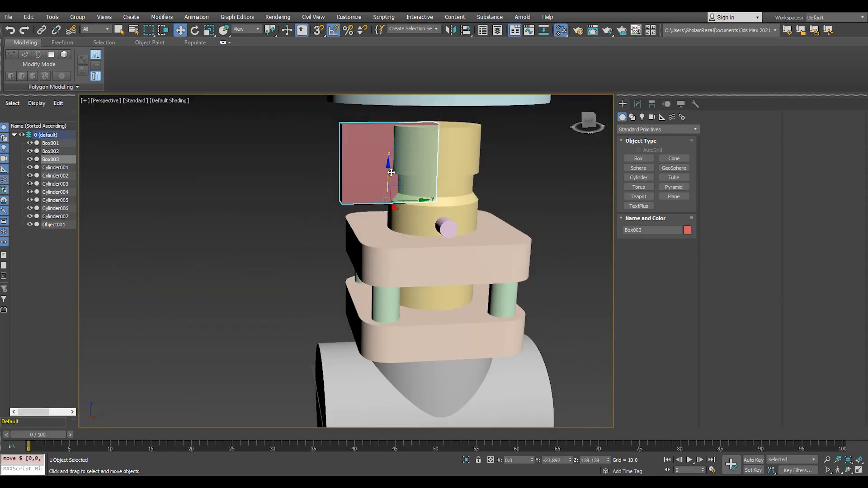
middle_click_drag(391, 172, 391, 231)
Reduce the narrow box's height to about 10.5 and raise it to about Z 166.3, below the ring
left_click(637, 104)
left_click_drag(685, 399, 685, 433)
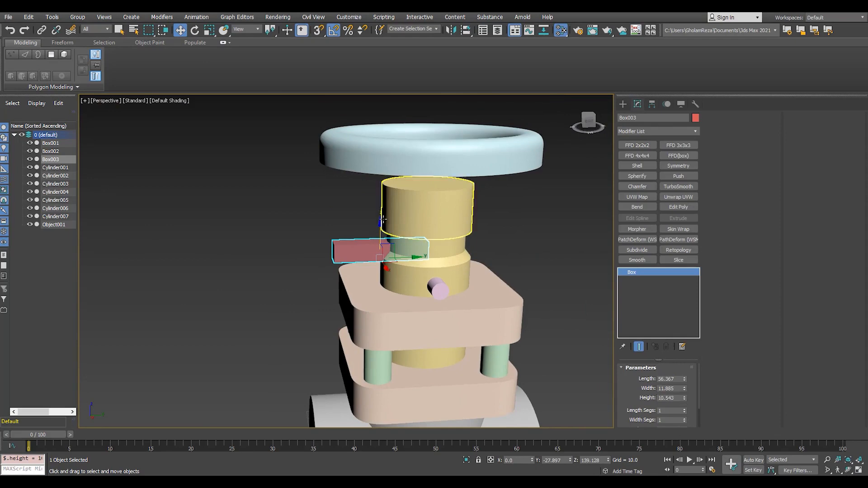
left_click_drag(382, 219, 373, 183)
middle_click_drag(368, 182, 360, 177, "alt")
Snap the narrow box's pivot to its inner end at Y 0 in the left view
key("alt+w")
middle_click(312, 290)
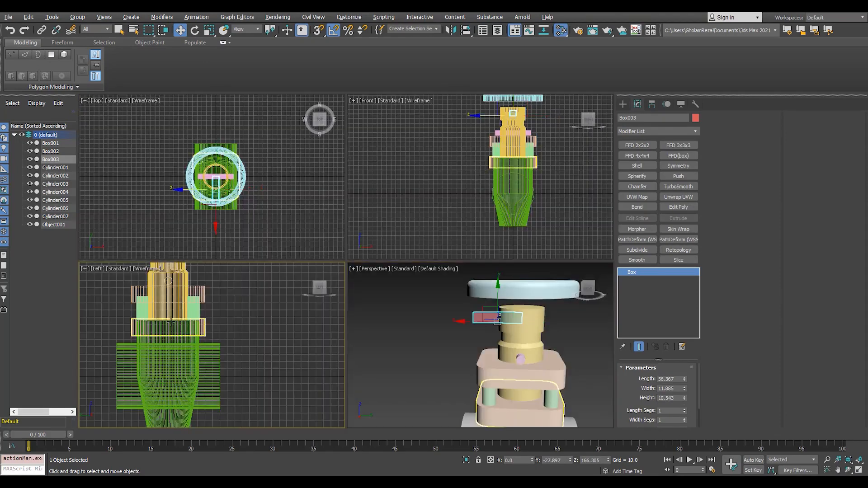
key("alt+w")
middle_click_drag(342, 122, 345, 240)
scroll(273, 253, "up", 4)
left_click(652, 104)
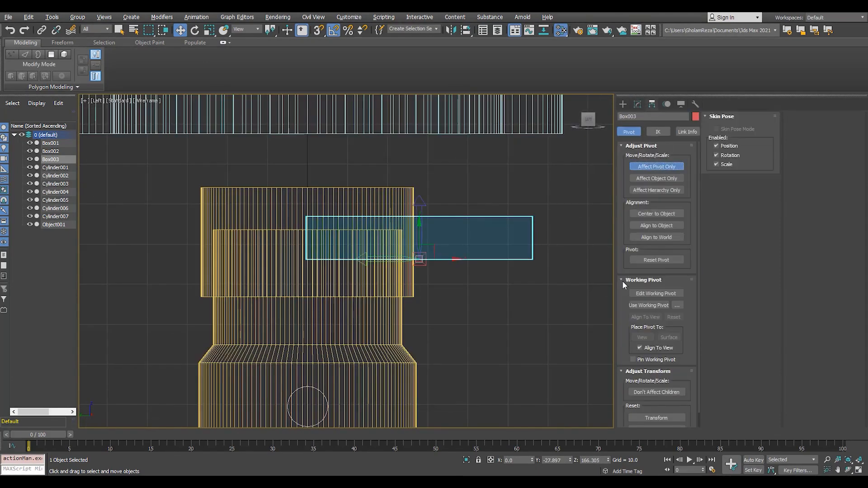
key("s")
scroll(307, 251, "up", 5)
key("Insert")
scroll(303, 239, "down", 8)
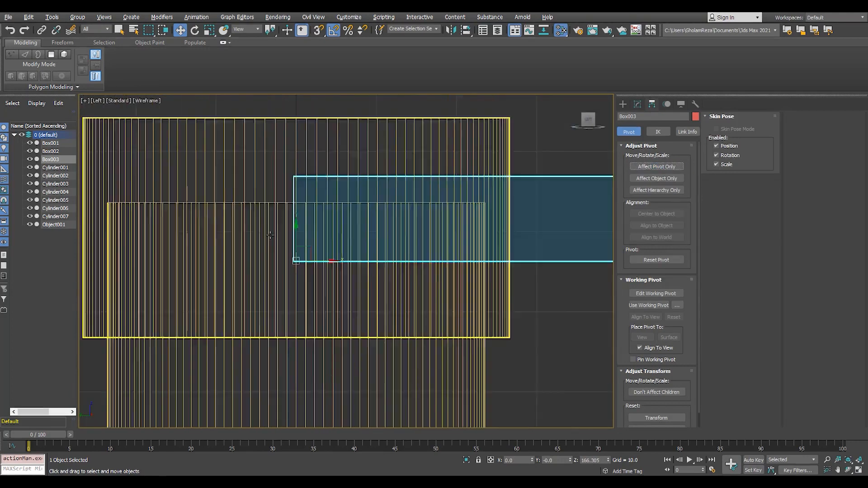
Rotate the narrow box -30 degrees about X so its outer end tilts up towards the ring
key("e")
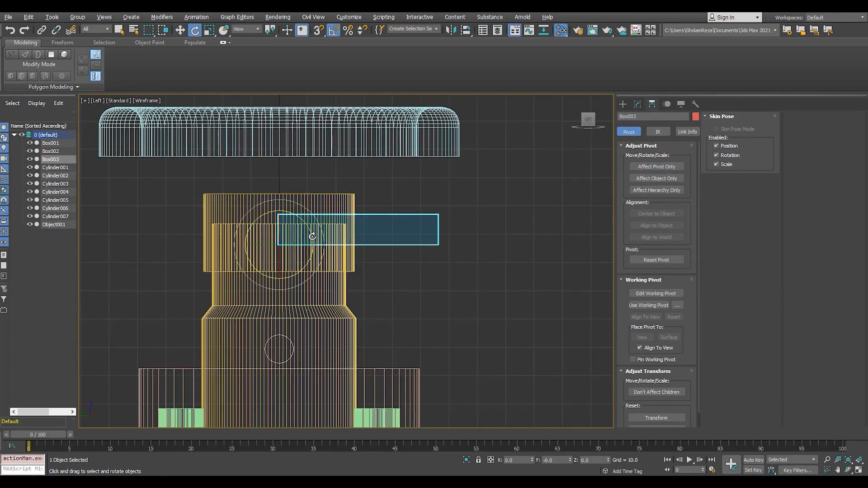
left_click_drag(311, 230, 373, 284)
key("p")
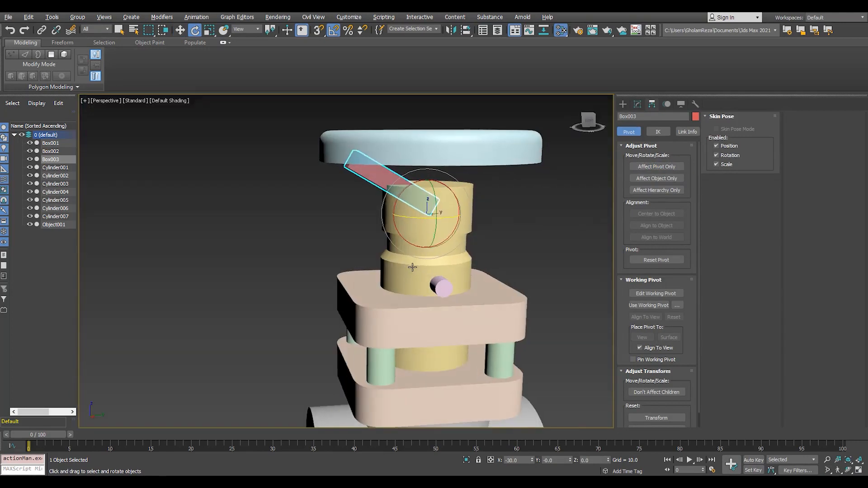
Lower the tilted box to about Z 155.3 and slide it outward along its own length using local coordinates
scroll(471, 223, "up", 6)
key("w")
left_click_drag(471, 222, 468, 263)
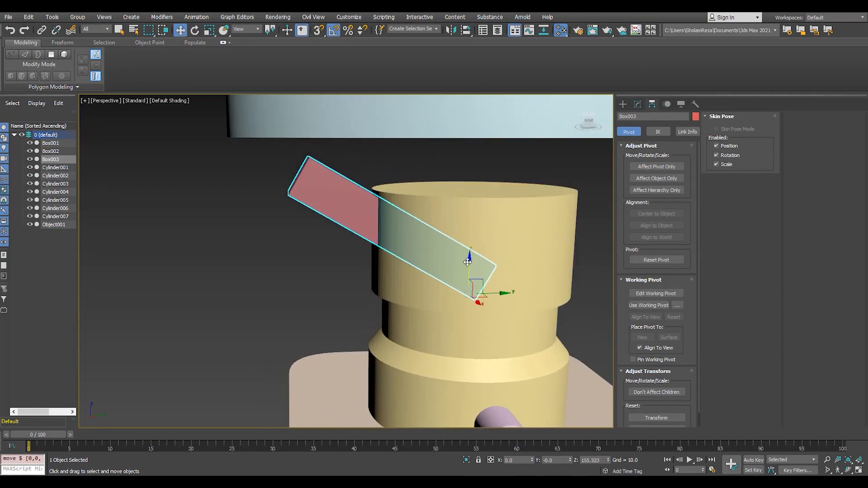
left_click(239, 61)
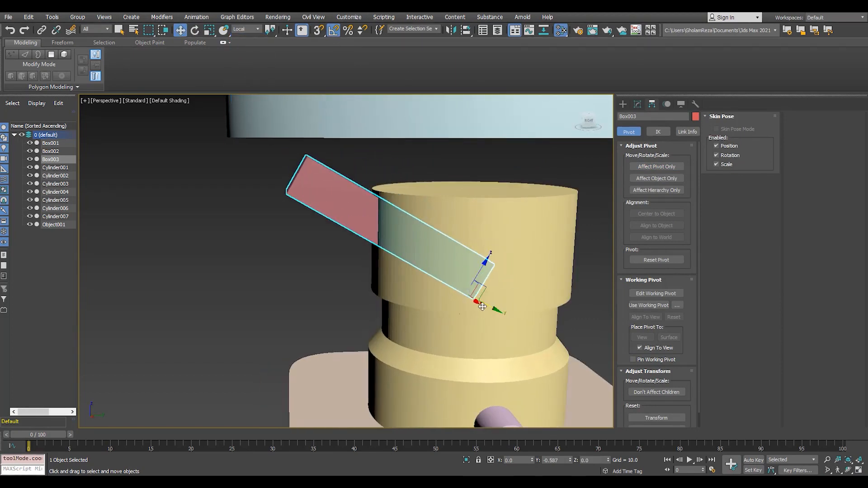
left_click_drag(482, 306, 442, 291)
Thin the tilted spoke box to a height of about 6 and keep its 30-degree tilt
scroll(441, 291, "down", 5)
scroll(407, 267, "up", 4)
middle_click_drag(424, 267, 507, 272, "alt")
left_click(638, 104)
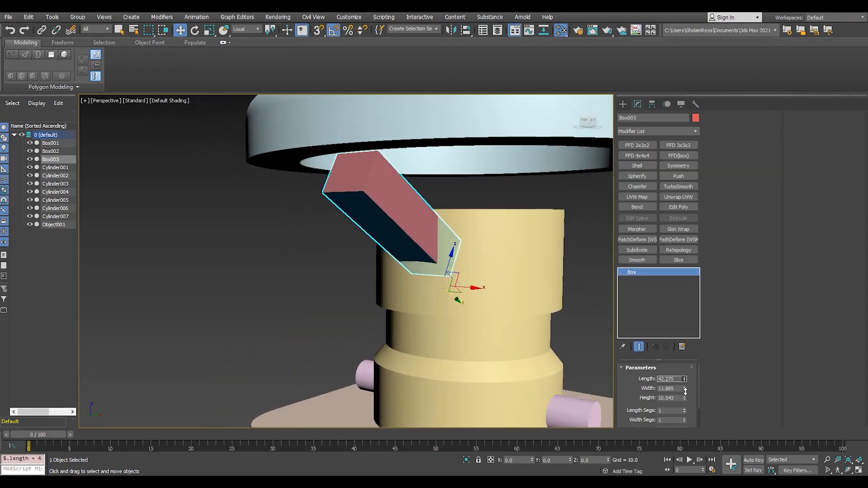
middle_click_drag(336, 287, 292, 282, "alt")
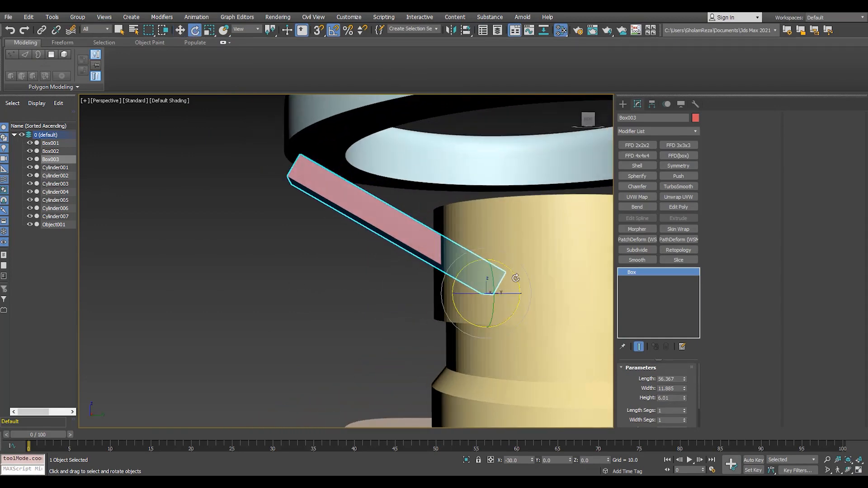
middle_click_drag(478, 256, 516, 269, "alt")
left_click_drag(517, 269, 513, 257)
scroll(471, 244, "down", 3)
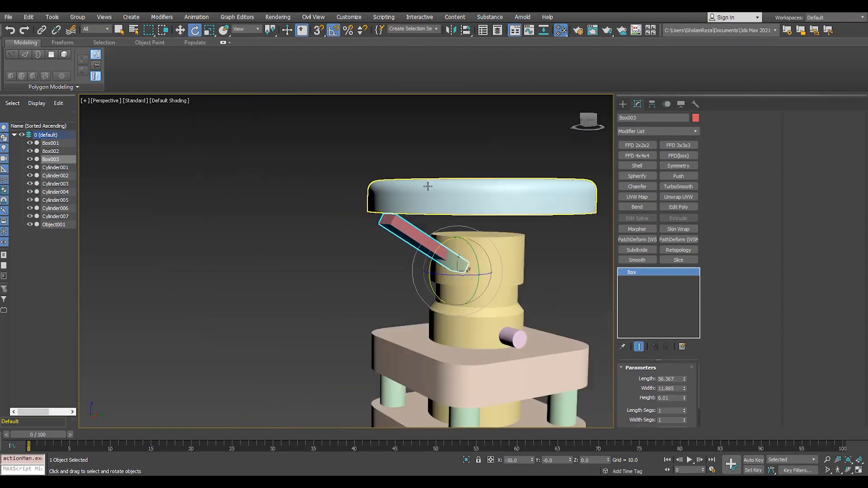
Lower the handwheel ring so that it overlaps the outer end of the tilted spoke
left_click(428, 186)
key("w")
scroll(497, 240, "up", 4)
left_click_drag(458, 138, 458, 175)
middle_click_drag(370, 186, 429, 181, "alt")
Set the spoke's width to about 14 and shorten its length to about 52.4
left_click(429, 195)
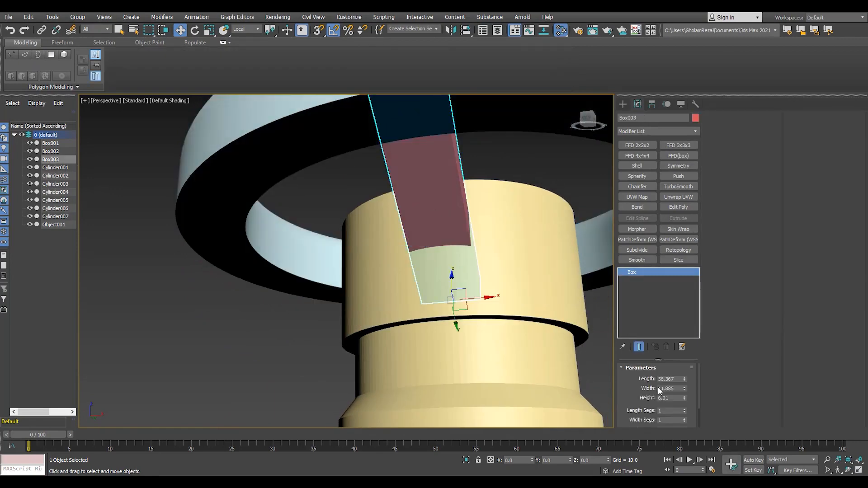
middle_click_drag(409, 267, 376, 292, "alt")
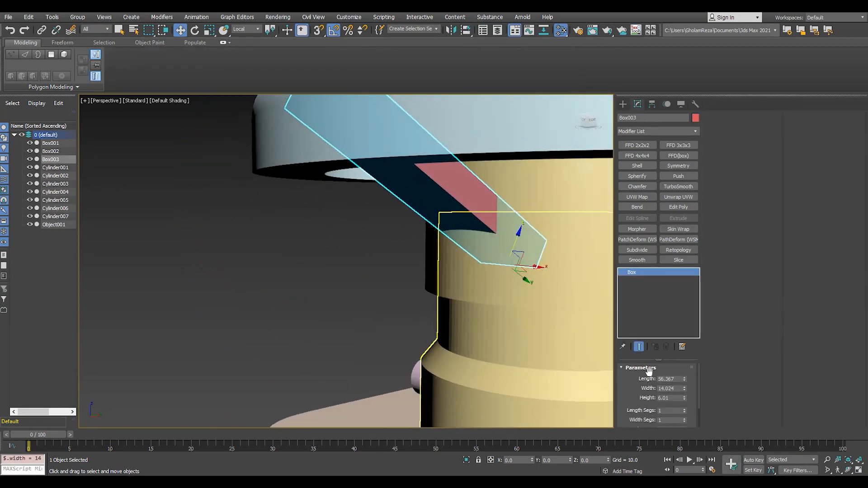
left_click_drag(684, 379, 684, 385)
scroll(441, 242, "down", 5)
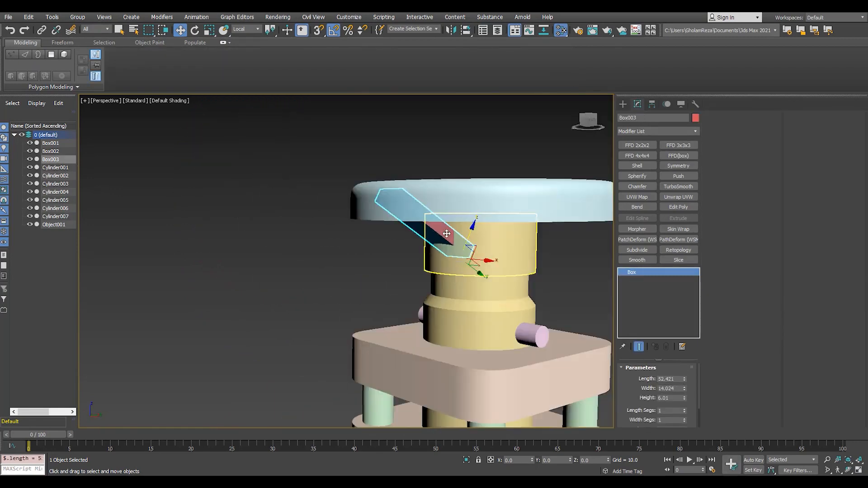
mouse_move(446, 232)
middle_mouse_down("alt")
mouse_move(348, 230)
mouse_move(364, 272)
mouse_move(431, 305)
mouse_move(470, 217)
mouse_move(456, 267)
middle_mouse_up("alt")
Show the spoke shaded in the top view and switch the reference coordinate system to View
key("alt+w")
middle_click(217, 176)
key("alt+w")
scroll(344, 258, "up", 5)
key("F3")
left_click(245, 30)
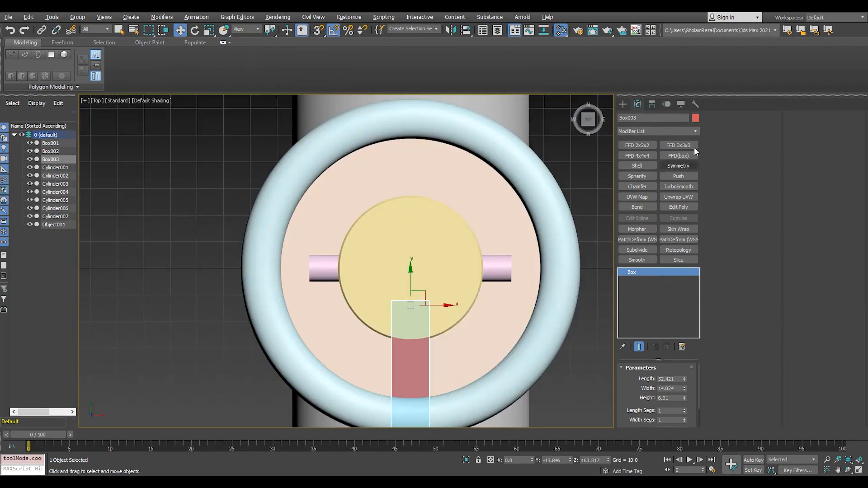
Isolate the spoke together with the handwheel ring in the top view and select only the spoke
left_click(695, 104)
left_click(637, 105)
key("F3")
middle_click_drag(471, 292, 475, 248)
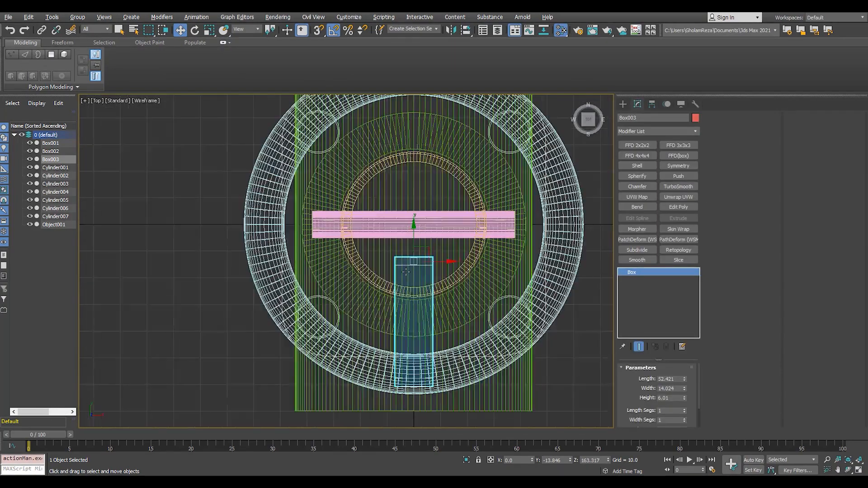
key("F3")
left_click(551, 275, "ctrl")
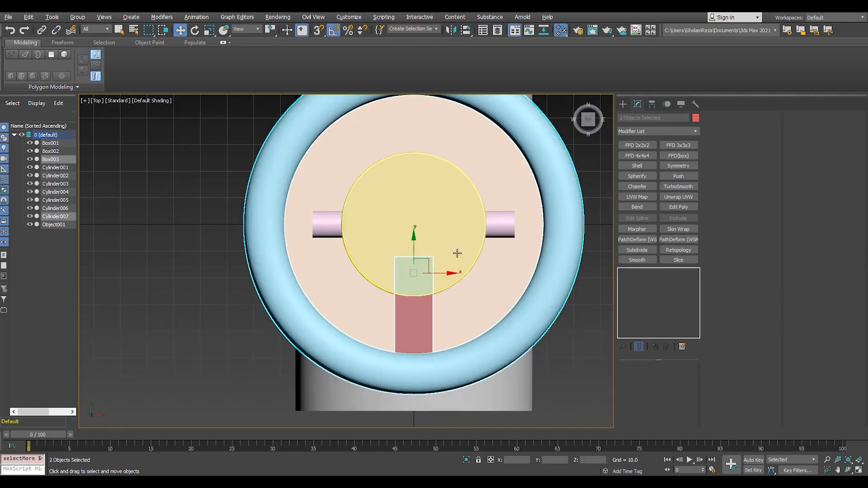
key("alt+q")
left_click(355, 310)
Move the spoke's pivot to the ring's centre and make three rotated copies at 90-degree intervals
left_click(652, 104)
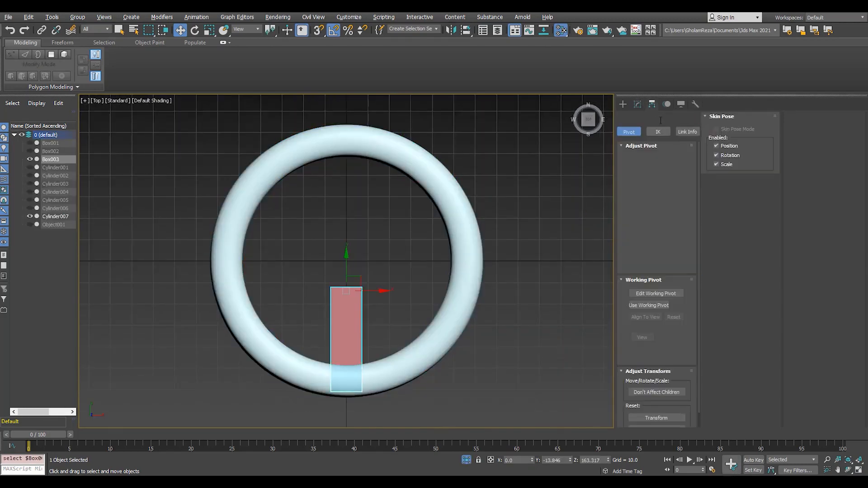
left_click(647, 168)
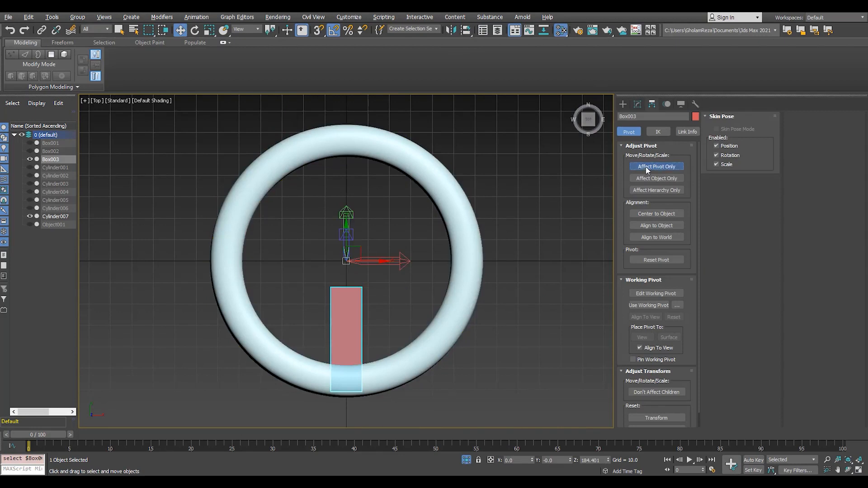
left_click_drag(379, 301, 308, 279)
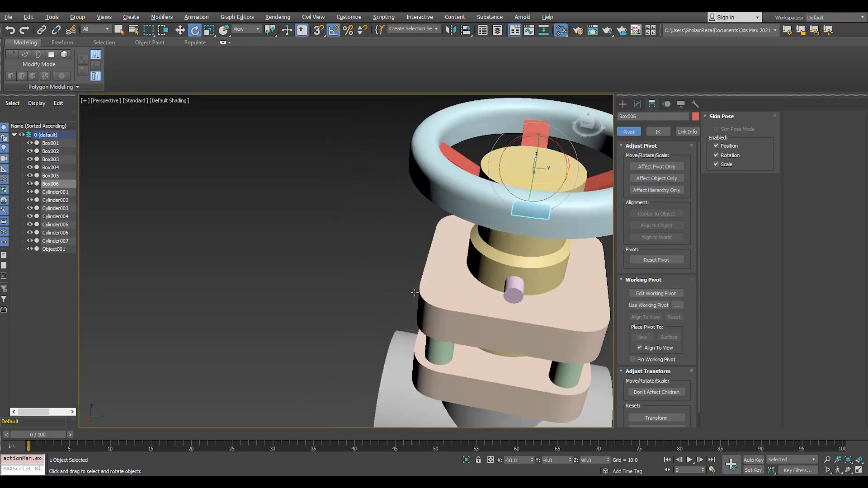
Widen the handwheel spokes to about 18.1 and increase their height to about 7.6
middle_click_drag(469, 253, 469, 308, "alt")
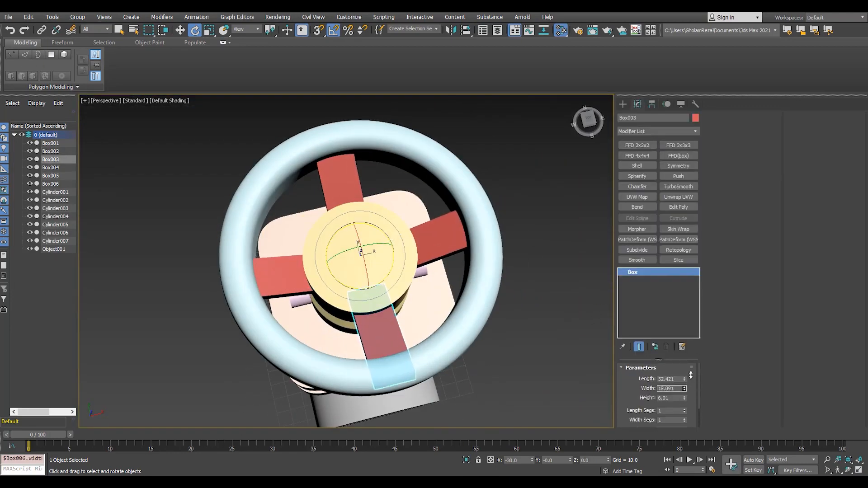
middle_click_drag(361, 301, 413, 216, "alt")
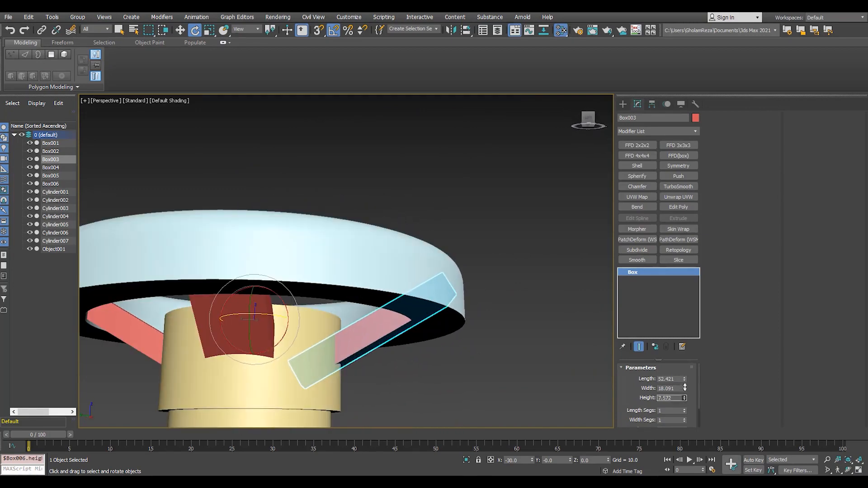
left_click_drag(685, 387, 685, 382)
middle_click_drag(378, 340, 299, 344, "alt")
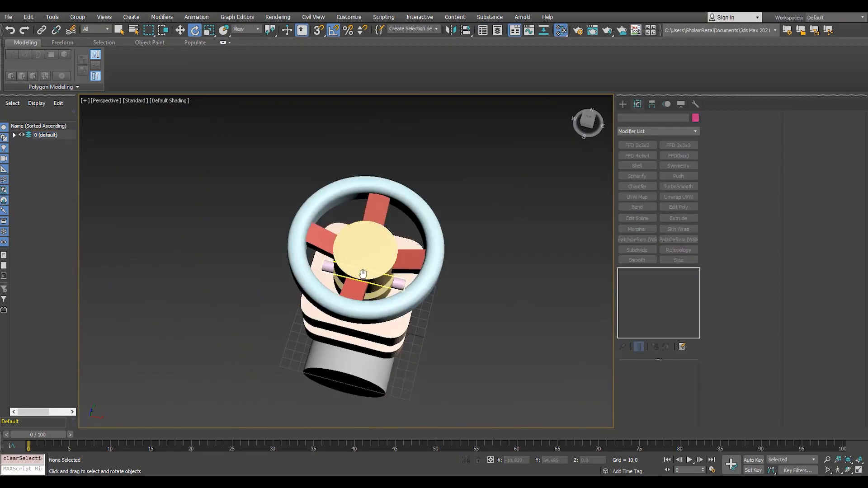
Try increasing the horizontal pipe cylinder's height to about 190, and undo the change
middle_click_drag(305, 253, 305, 277, "alt")
scroll(306, 277, "down", 3)
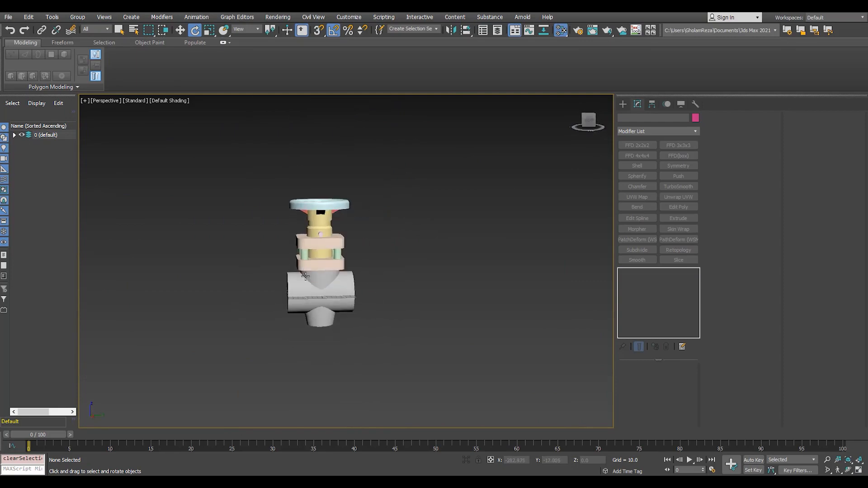
scroll(306, 276, "up", 5)
left_click(305, 276)
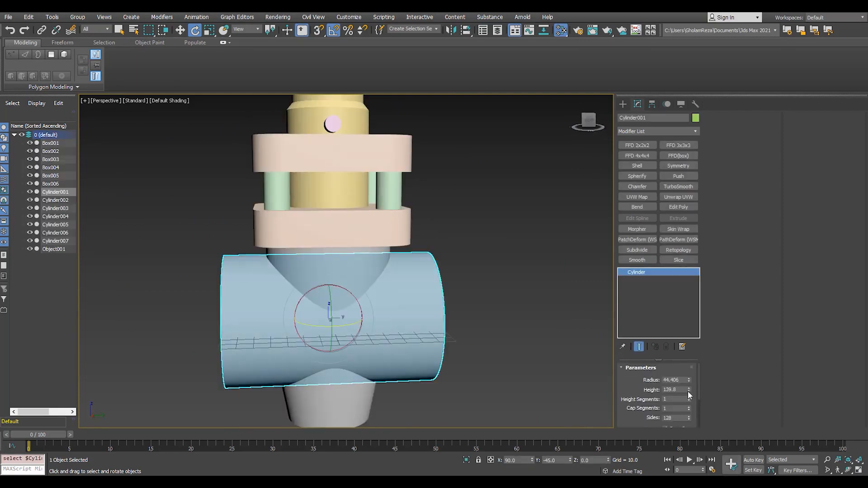
left_click_drag(688, 392, 687, 374)
key("alt+w")
middle_click(190, 296)
key("alt+w")
scroll(290, 260, "down", 5)
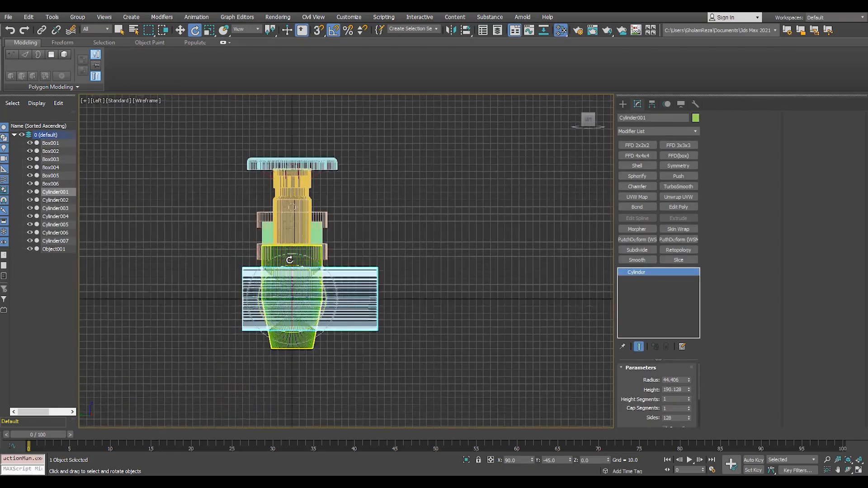
key("ctrl+z")
Convert the horizontal pipe to an editable poly and scale its end vertices outward to lengthen it evenly
scroll(284, 311, "up", 3)
key("1")
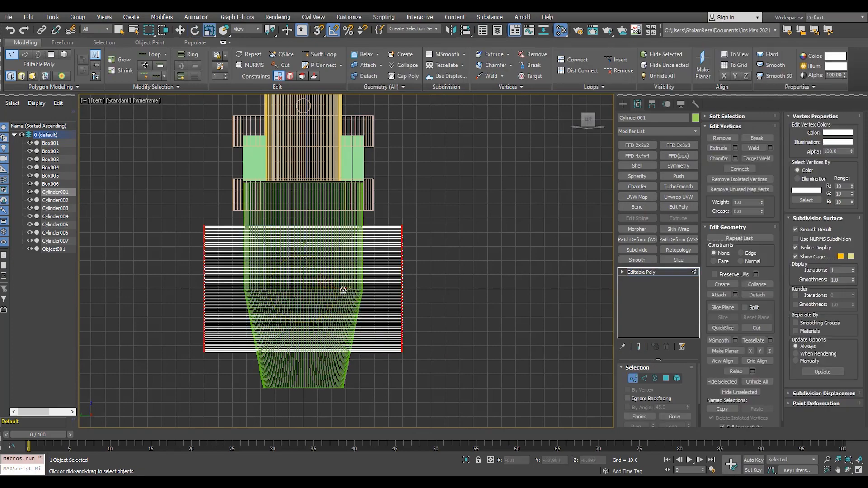
mouse_move(343, 290)
left_mouse_down()
mouse_move(367, 291)
mouse_move(359, 294)
left_mouse_up()
key("alt+w")
middle_click(452, 334)
key("alt+w")
middle_click_drag(399, 305, 474, 290, "alt")
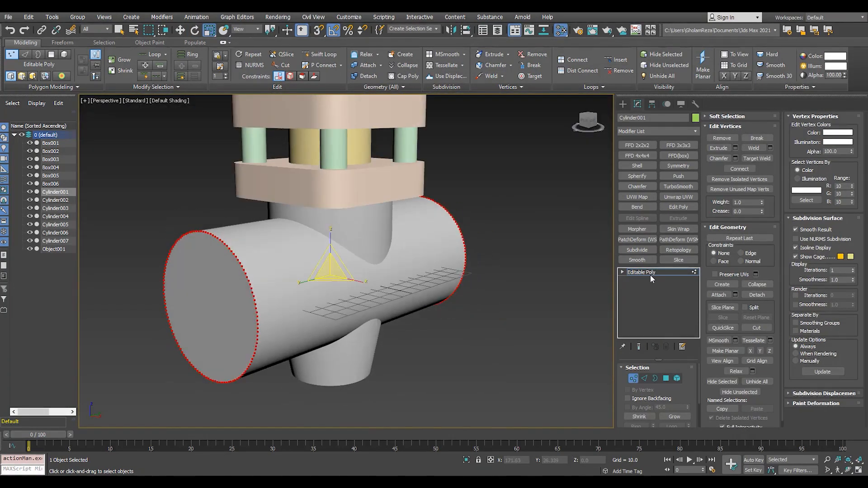
left_click(650, 274)
Create a small box about 26.7 long and 7.5 wide beside the pipe in the front view, centred at Z 0
key("alt+w")
middle_click(529, 201)
scroll(529, 201, "up", 3)
key("alt+w")
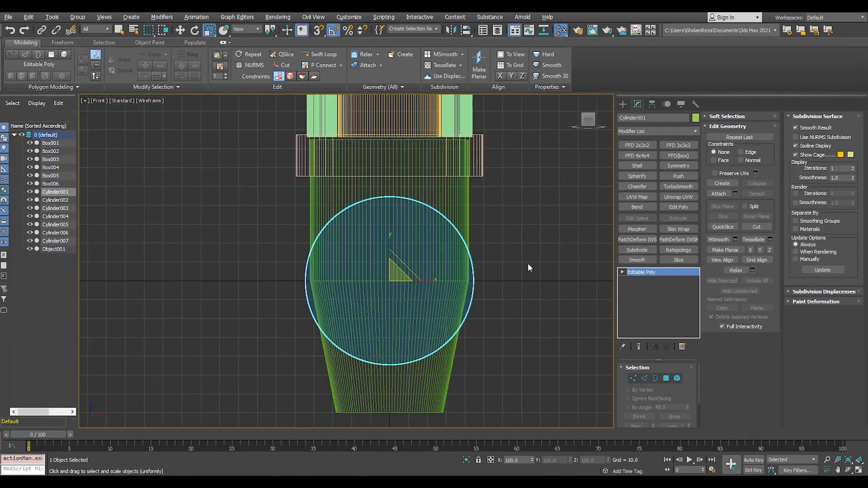
left_click(622, 104)
left_click(638, 159)
scroll(484, 267, "up", 2)
left_click_drag(485, 266, 464, 299)
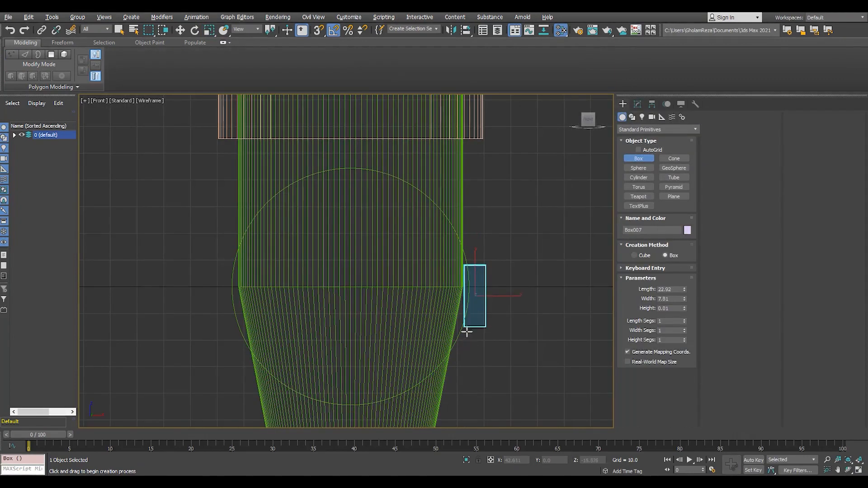
key("w")
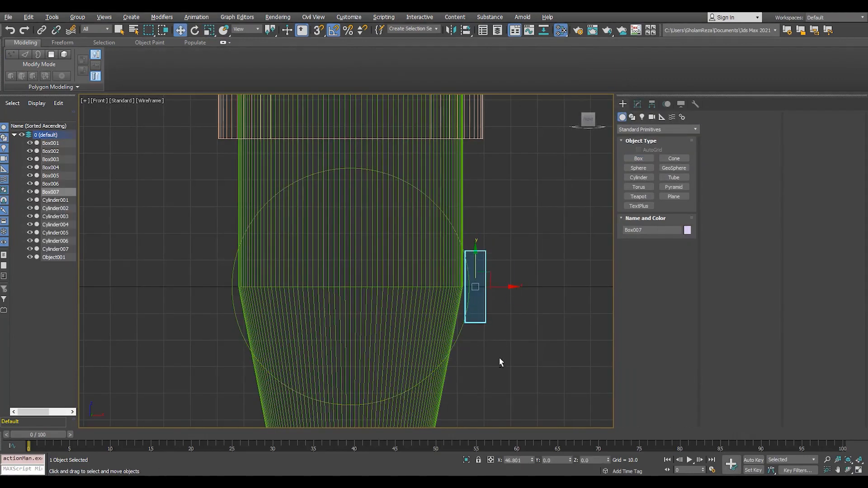
Move the small box along the pipe to near its open end and sink it slightly into the pipe's side
key("p")
middle_click_drag(500, 362, 370, 319, "alt")
left_click_drag(347, 299, 500, 320)
middle_click_drag(501, 321, 430, 271, "alt")
scroll(419, 267, "up", 6)
key("F4")
left_click_drag(359, 275, 375, 276)
middle_click_drag(376, 276, 426, 253, "alt")
Adjust the small box's height to about 38 along the pipe
left_click(637, 104)
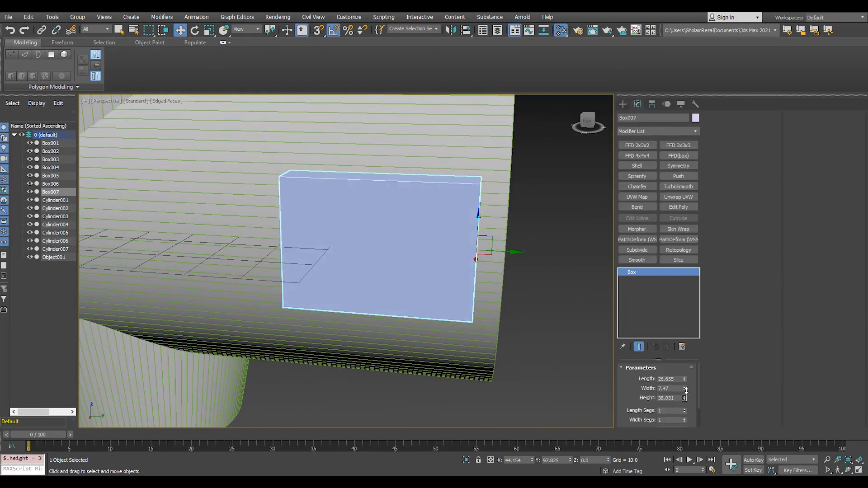
left_click_drag(687, 390, 687, 383)
scroll(361, 254, "down", 4)
middle_click_drag(361, 254, 385, 248, "alt")
Convert the small side box to an editable poly and round its corner edges with a chamfer of about 3.8
key("alt+c")
key("2")
scroll(385, 248, "up", 2)
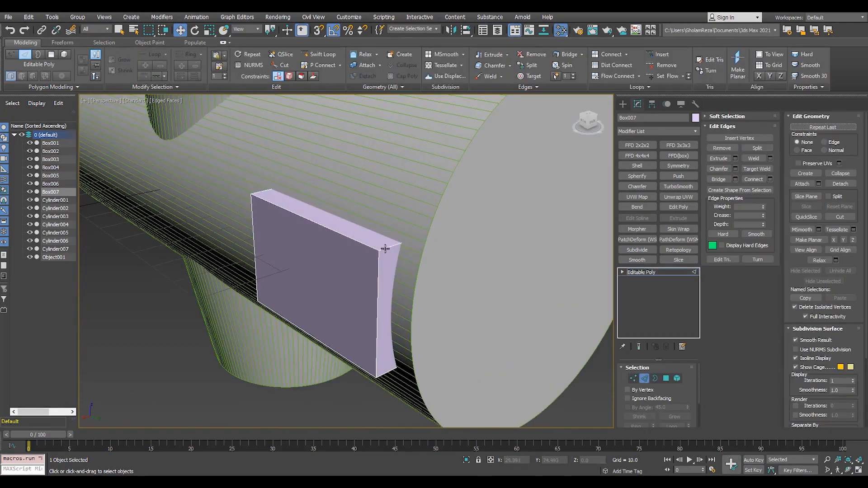
left_click(385, 248)
key("alt+r")
left_click(735, 169)
left_click_drag(354, 279, 354, 270)
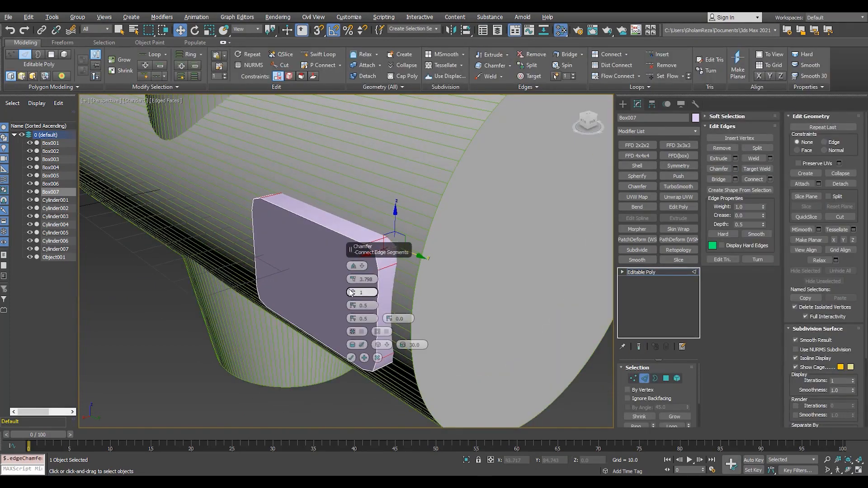
left_click(351, 358)
Push the rounded box slightly deeper into the pipe's side, to X about 43.3
middle_click_drag(308, 298, 314, 342, "alt")
scroll(336, 298, "down", 4)
key("1")
key("1")
scroll(355, 267, "up", 4)
left_click_drag(314, 341, 315, 343)
scroll(317, 343, "down", 5)
mouse_move(317, 343)
middle_mouse_down("alt")
mouse_move(431, 285)
mouse_move(387, 284)
middle_mouse_up("alt")
scroll(387, 284, "up", 2)
key("F4")
scroll(388, 284, "down", 5)
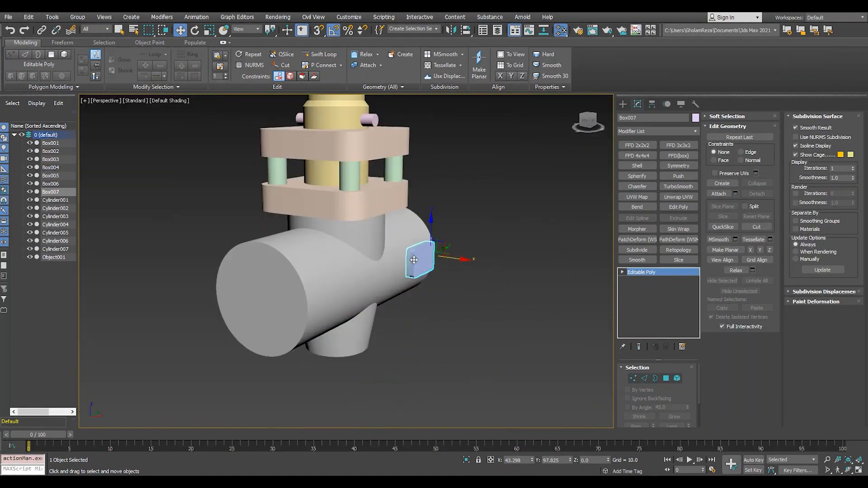
In the right view, clone the rounded box as an instance to the pipe's opposite end, at Y about -53.8
key("alt+w")
middle_click(188, 323)
key("alt+w")
middle_click_drag(189, 322, 228, 297)
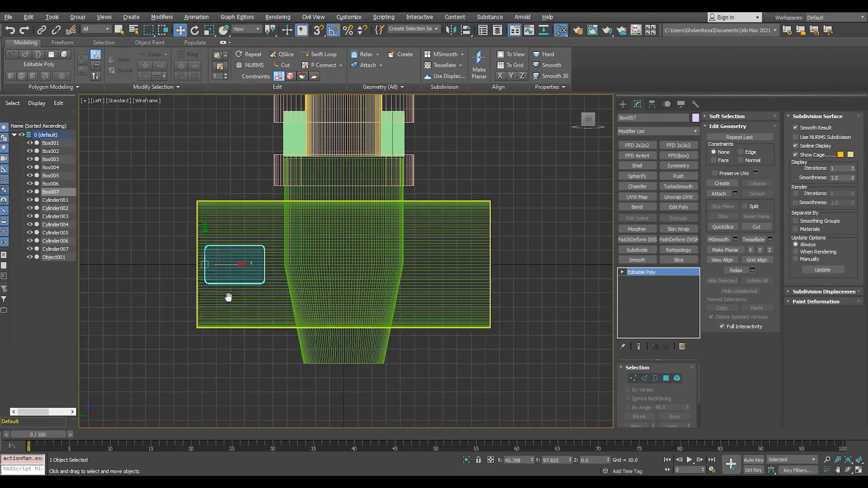
left_click(99, 100)
left_click(134, 202)
key("F3")
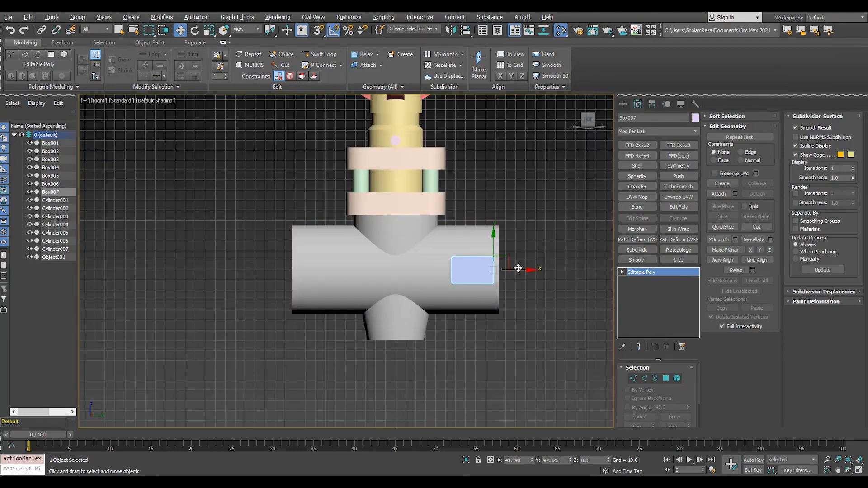
left_click_drag(518, 269, 367, 275, "shift")
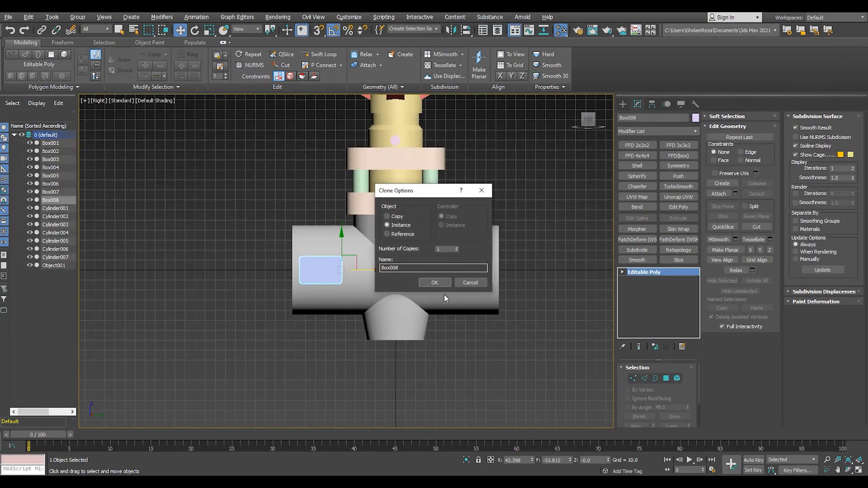
left_click(436, 282)
Create a single-segment plane about 6.4 long and 32.3 wide beside the pipe in the right view and make it an editable poly
scroll(432, 281, "up", 2)
middle_click_drag(432, 281, 425, 227)
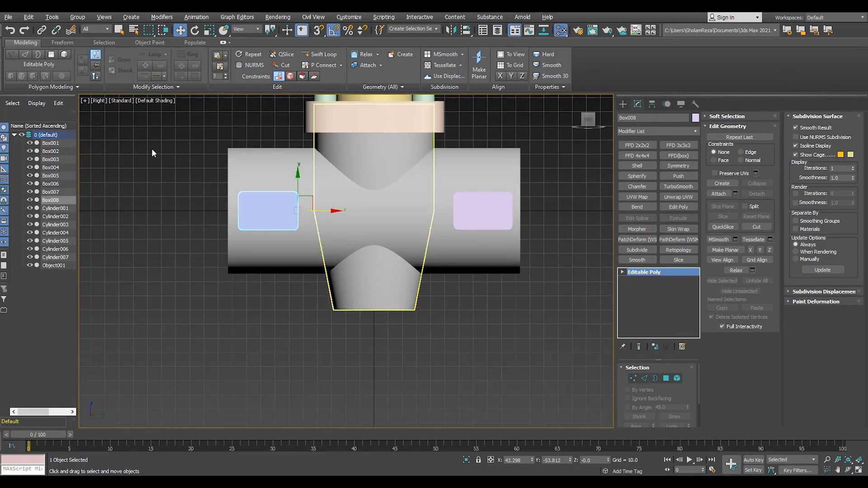
left_click(622, 103)
left_click(673, 196)
middle_click_drag(578, 226, 456, 224)
left_click_drag(492, 195, 446, 206)
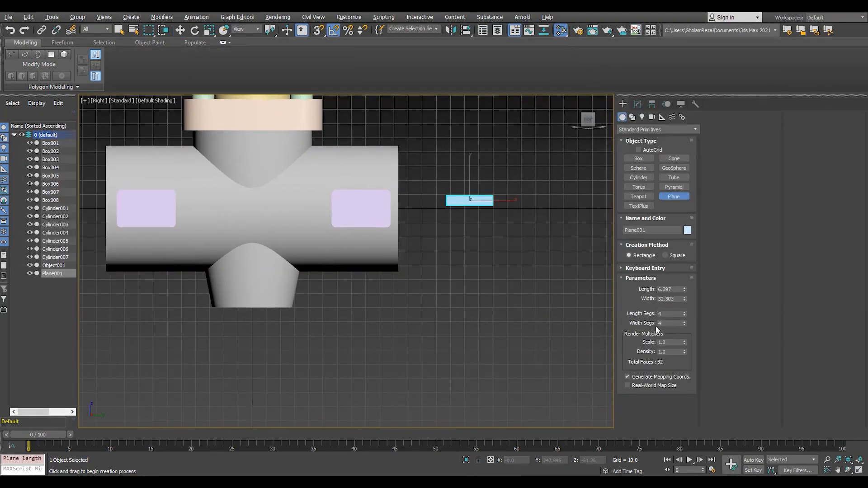
key("z")
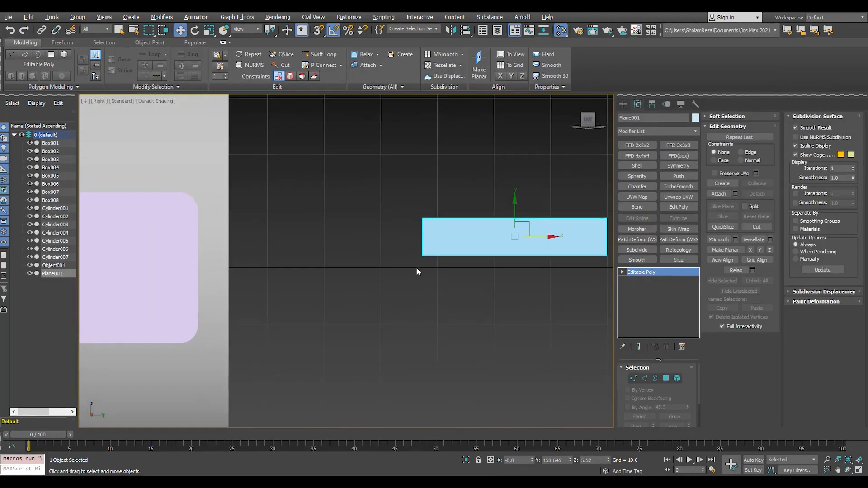
Extend the plane's end edge nearest the pipe into an arrowhead that flares out and tapers to a narrow tip
key("2")
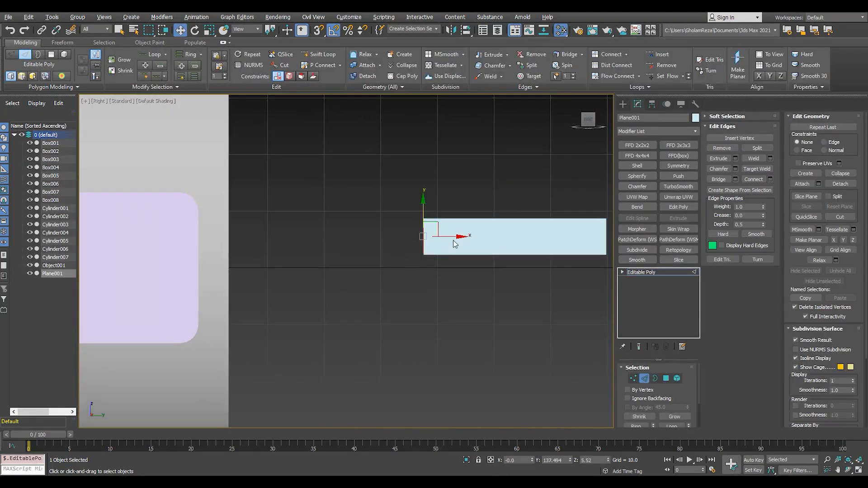
key("F4")
key("r")
left_click_drag(405, 212, 404, 160, "shift")
key("w")
middle_click_drag(426, 242, 455, 249)
left_click_drag(455, 244, 292, 351, "shift")
key("r")
scroll(267, 237, "down", 5)
left_click(365, 313)
scroll(384, 268, "up", 5)
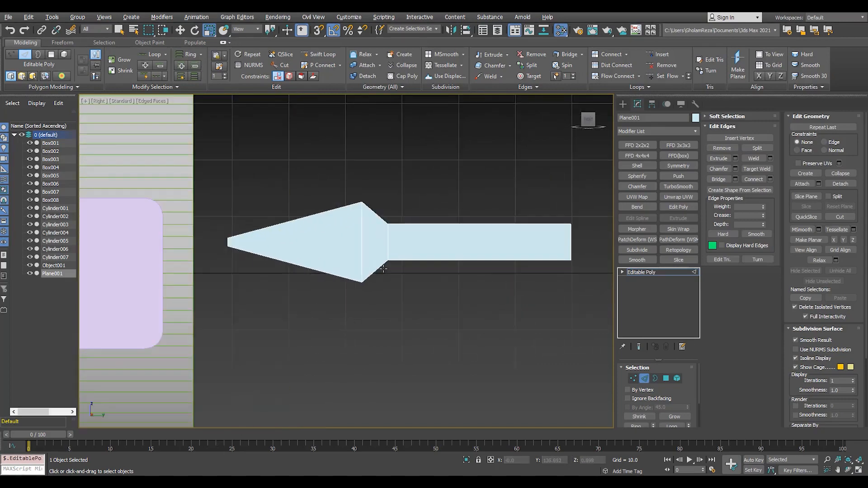
Round the two corner vertices at the arrow's tail end with a segmented chamfer of about 0.69
middle_click_drag(534, 204, 409, 209)
scroll(408, 209, "up", 2)
key("1")
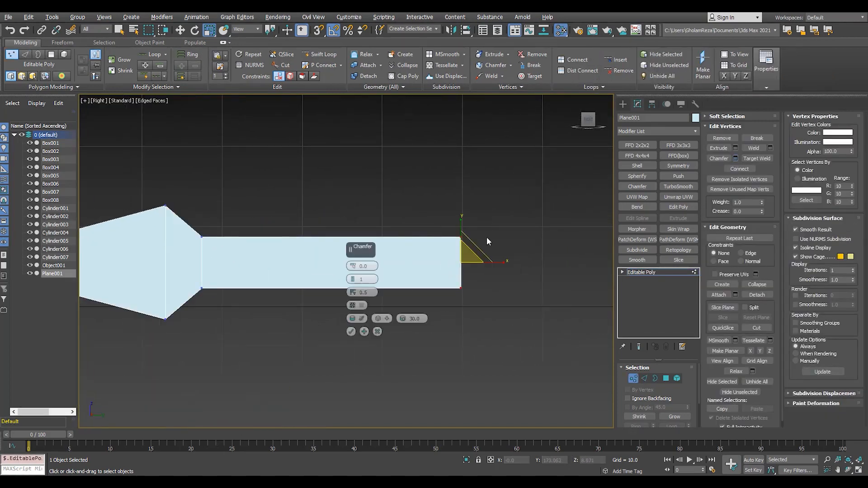
scroll(486, 241, "up", 3)
left_click_drag(352, 266, 352, 259)
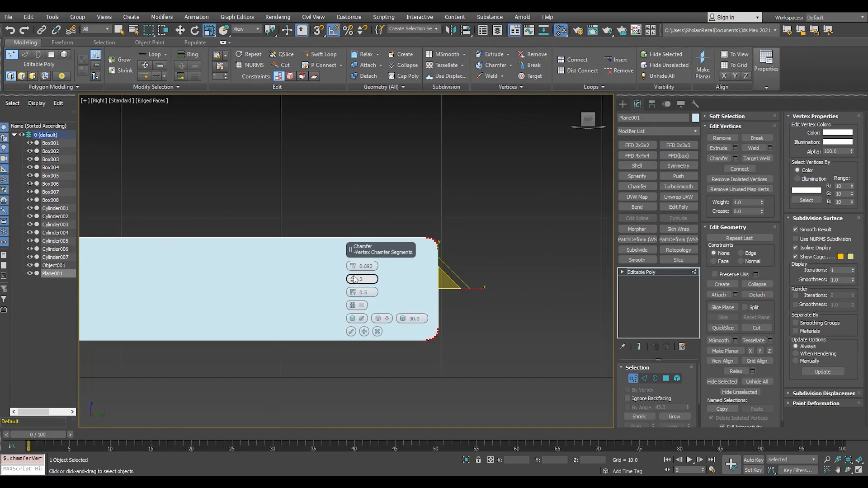
left_click(351, 332)
scroll(377, 349, "down", 5)
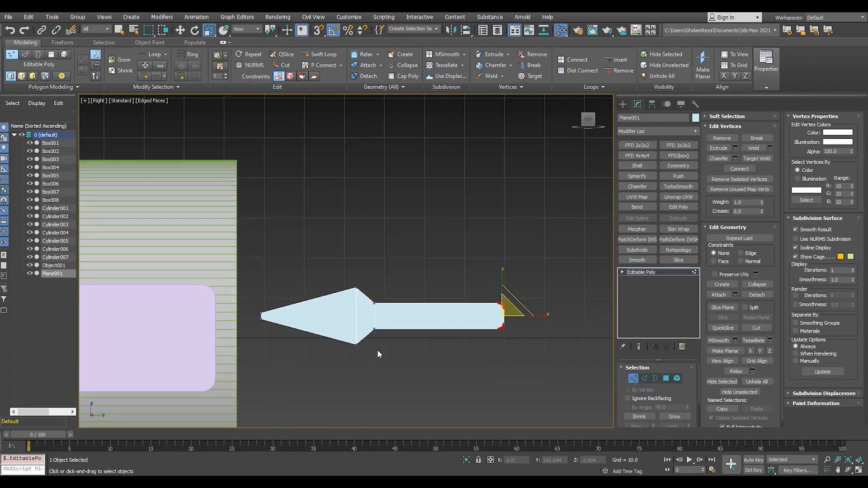
scroll(498, 308, "up", 4)
left_click_drag(426, 381, 390, 233)
left_click(736, 158)
scroll(419, 248, "up", 2)
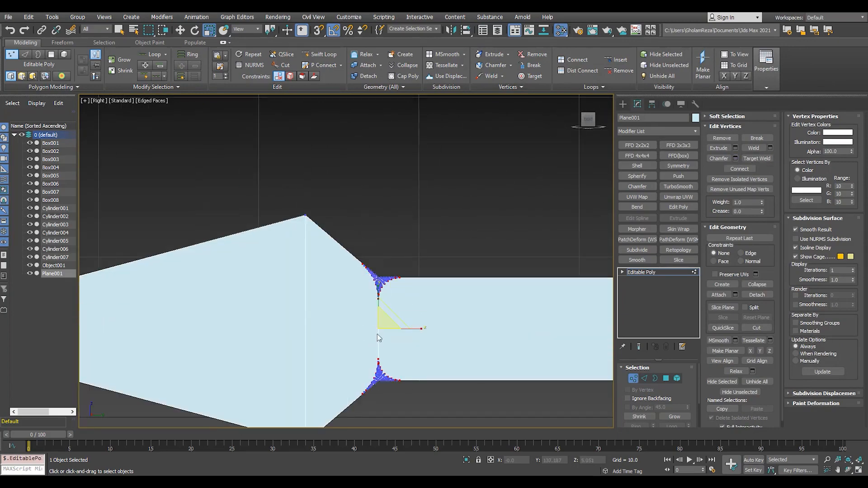
Chamfer the edges at the arrow's neck and at the widest part of its head by 0.857 with 4 segments
key("2")
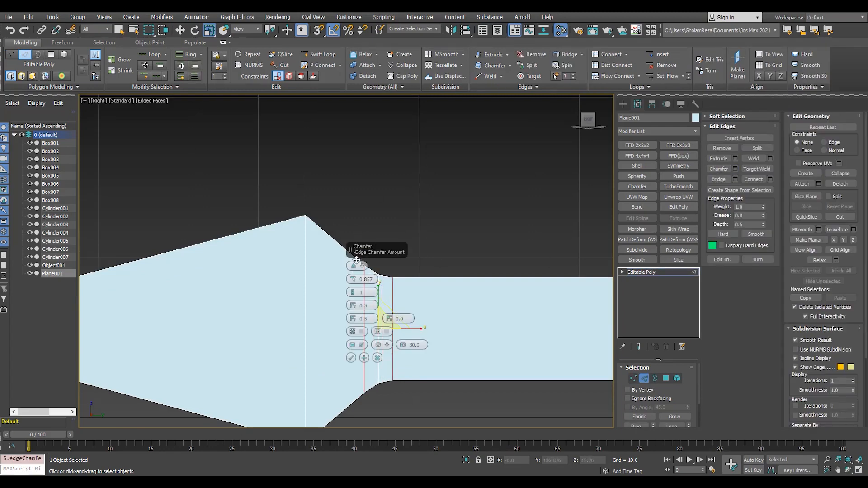
left_click(351, 358)
scroll(358, 317, "down", 3)
scroll(362, 284, "up", 4)
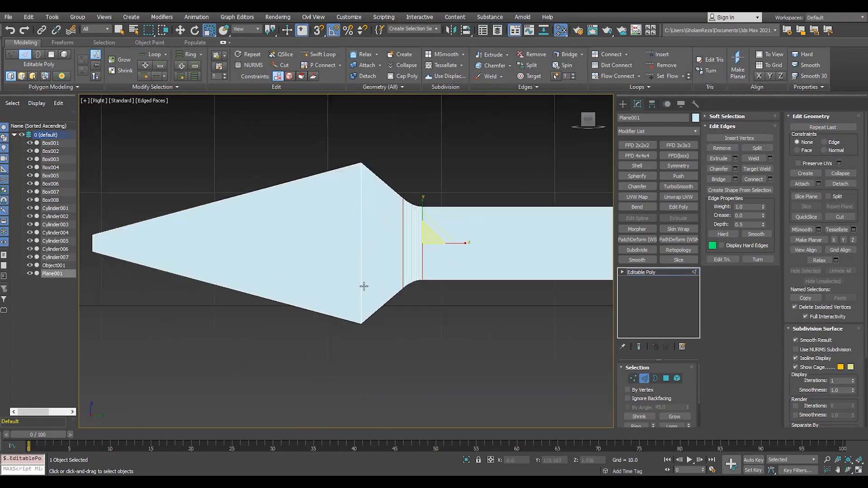
left_click(735, 169)
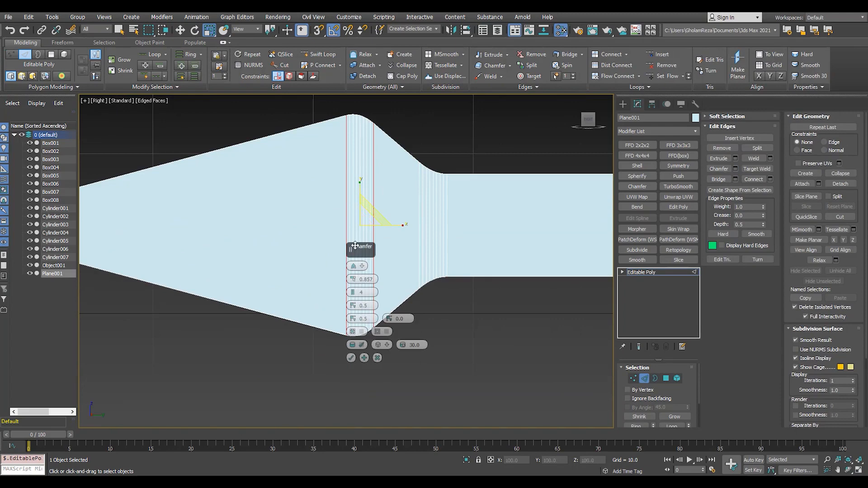
left_click(351, 357)
Round the two vertices at the arrow's tip with a 0.559 chamfer of 4 segments and leave vertex editing
scroll(258, 344, "down", 3)
scroll(231, 272, "up", 6)
key("1")
key("F3")
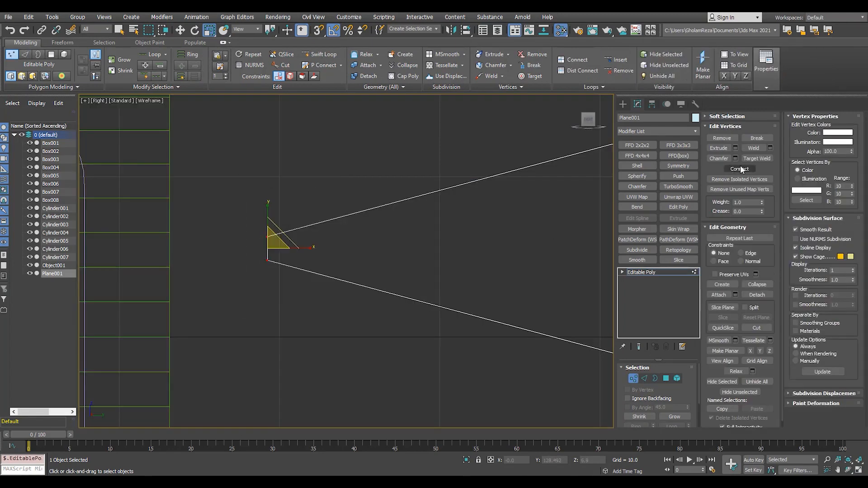
scroll(310, 227, "up", 3)
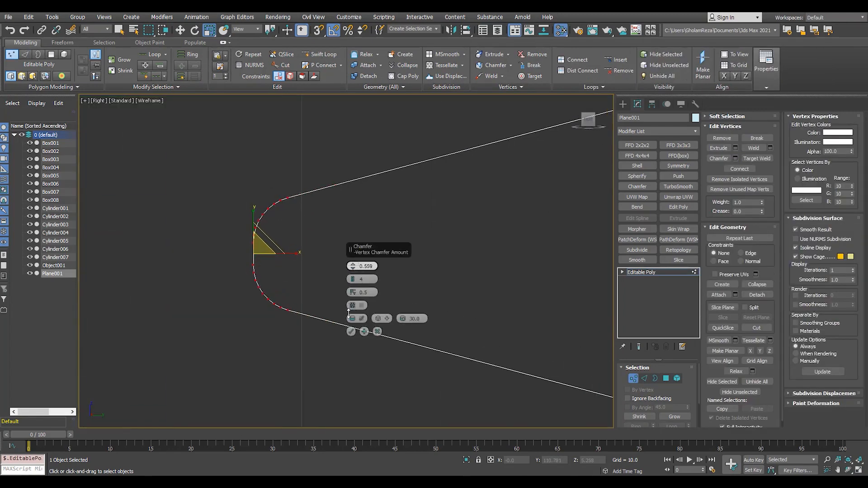
left_click(351, 331)
left_click(238, 294)
scroll(238, 295, "down", 7)
key("F3")
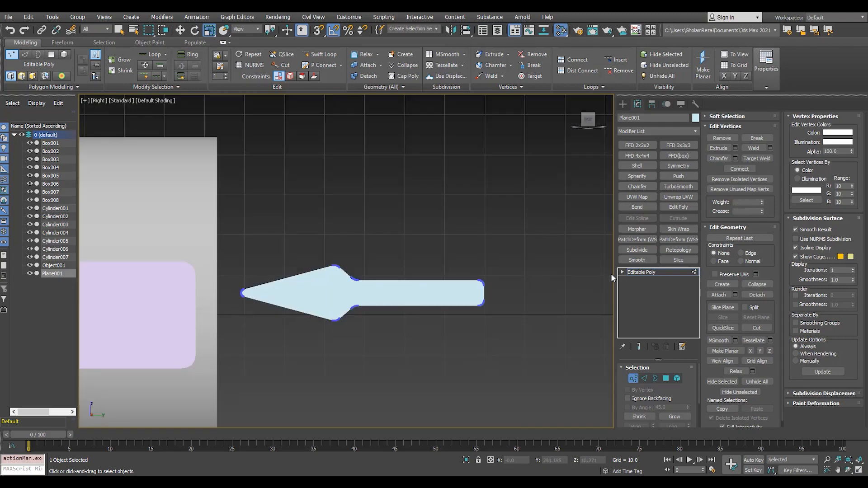
left_click(632, 272)
In the perspective view, move the arrow out in front of the pipe's side with the blocks, to X about 64.4
key("alt+w")
middle_click(468, 339)
key("alt+w")
middle_click_drag(497, 271, 459, 239, "alt")
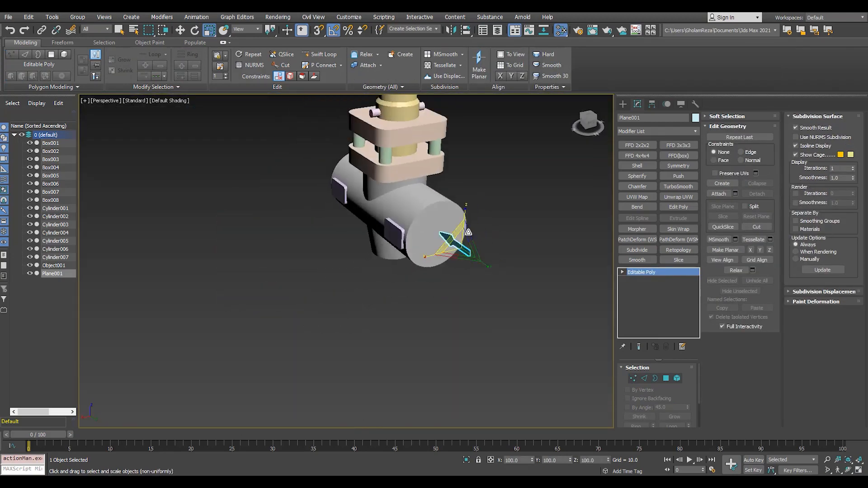
scroll(457, 235, "up", 3)
key("w")
left_click_drag(435, 275, 310, 311)
middle_click_drag(310, 312, 276, 290, "alt")
Thicken the arrow with a Shell modifier using an outer amount of 3
scroll(362, 294, "up", 5)
key("F4")
left_click(644, 166)
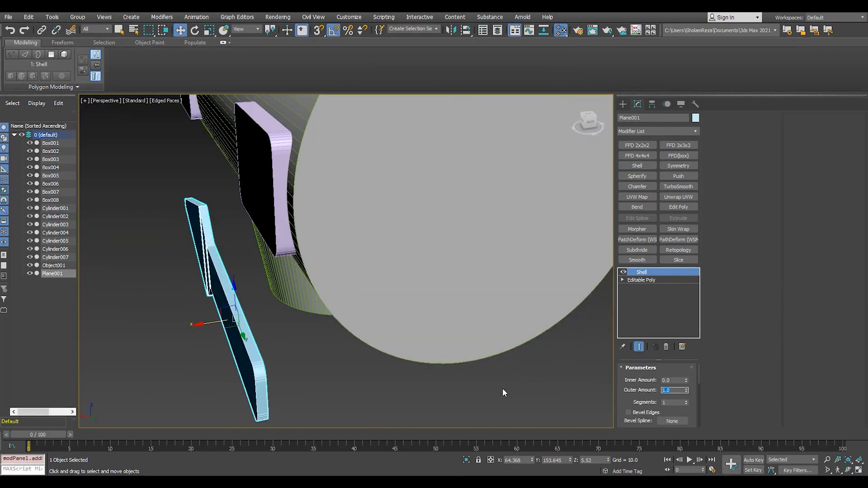
type("3")
key("Return")
Move the arrow inward in the front view to the depth of the pipe's side surface, at X about 41.1
scroll(277, 321, "down", 4)
middle_click_drag(277, 321, 385, 322, "alt")
key("alt+w")
middle_click(267, 206)
key("alt+w")
key("alt+w")
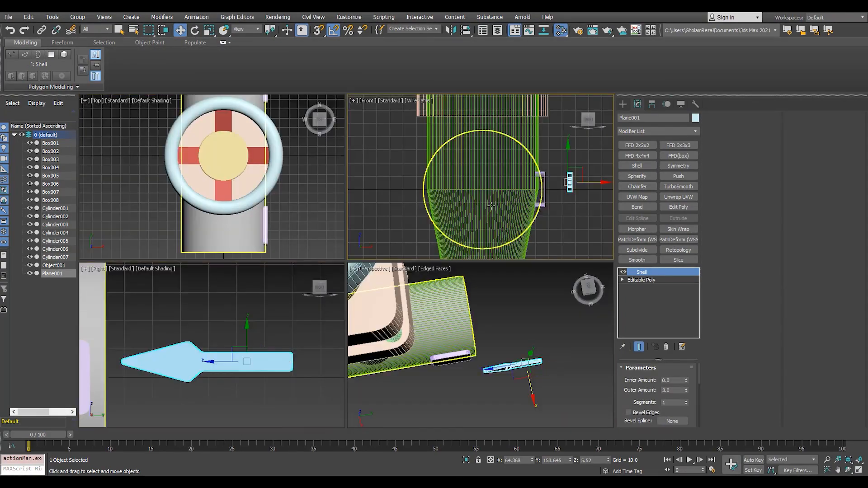
key("alt+w")
In the right view, place the arrow midway between the two side blocks and align its height to their centre at Z 0
right_click(233, 334)
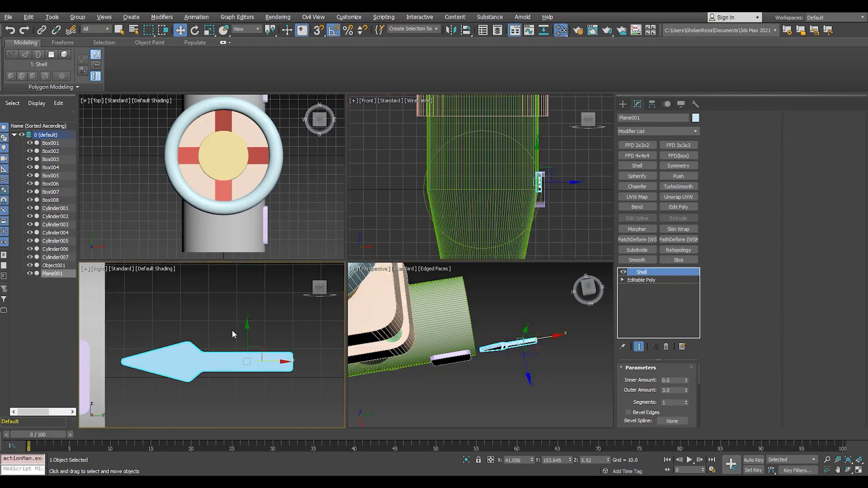
key("alt+w")
scroll(439, 241, "down", 8)
left_click_drag(447, 249, 333, 250)
scroll(330, 253, "up", 5)
key("F4")
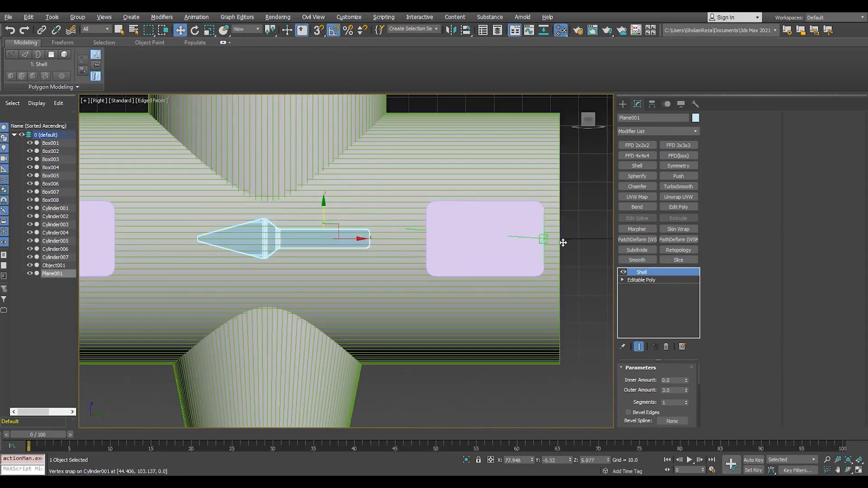
Pull the arrow slightly out of the pipe's surface, to X about 43.6
key("p")
scroll(207, 289, "up", 4)
mouse_move(339, 293)
middle_mouse_down("alt")
mouse_move(208, 289)
mouse_move(298, 217)
mouse_move(398, 271)
middle_mouse_up("alt")
scroll(308, 283, "up", 5)
key("F4")
scroll(309, 283, "down", 10)
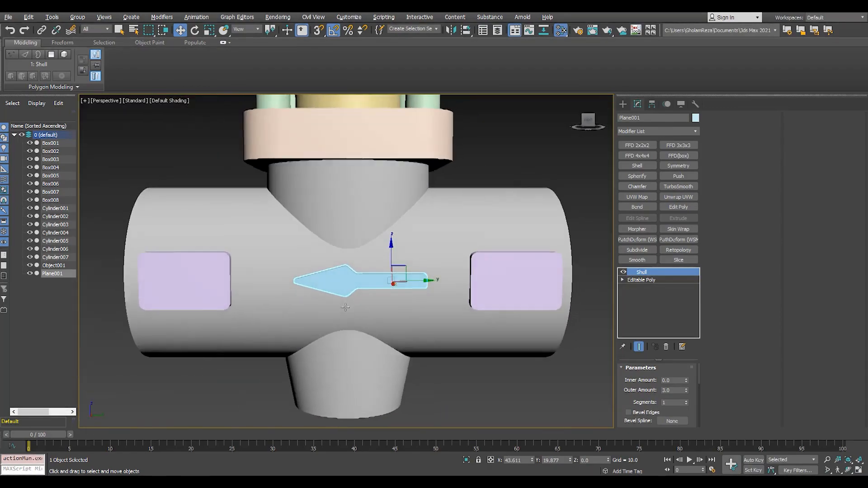
Raise the base cylinder height of the Cylinder005 bolts to about 63.9 so they extend above the upper flange plate
scroll(385, 375, "up", 3)
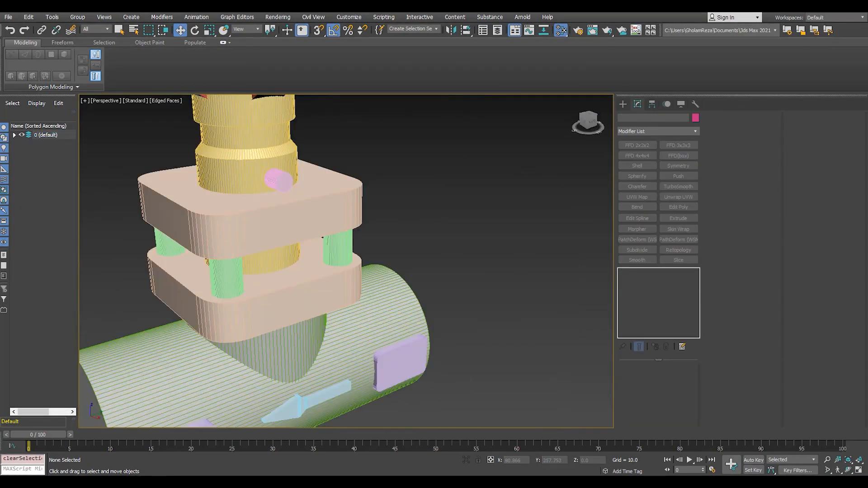
scroll(418, 391, "down", 5)
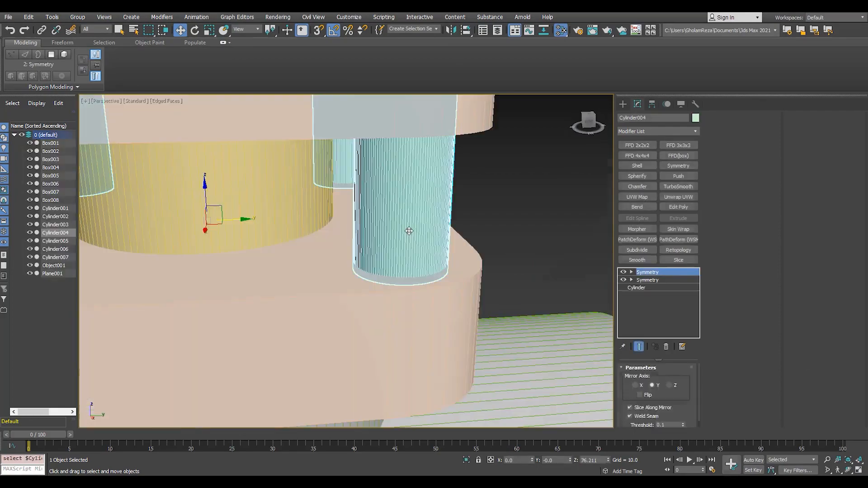
key("F3")
scroll(443, 247, "up", 3)
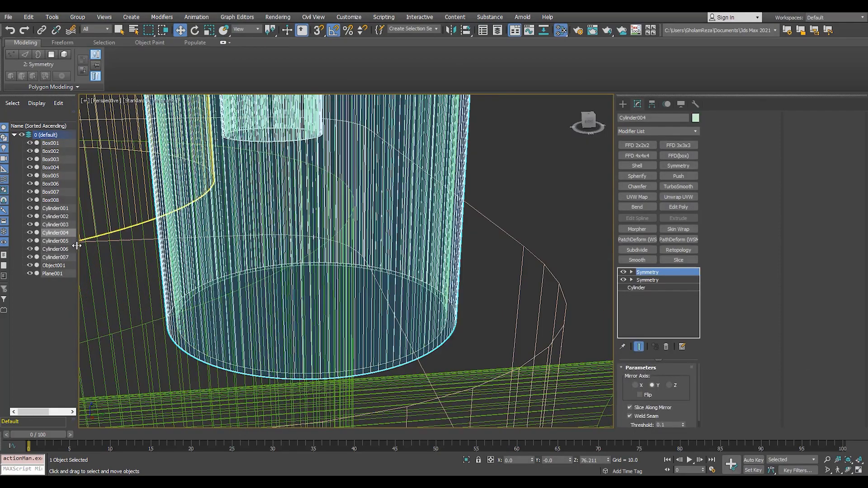
left_click(55, 241)
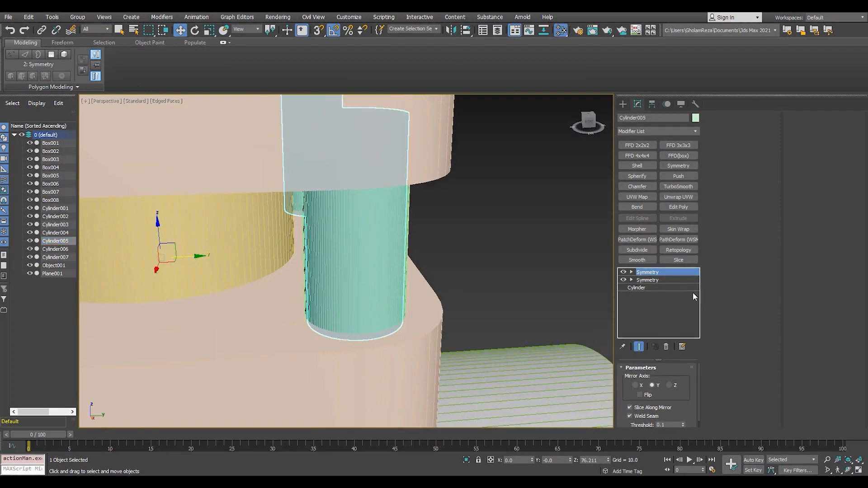
left_click(691, 288)
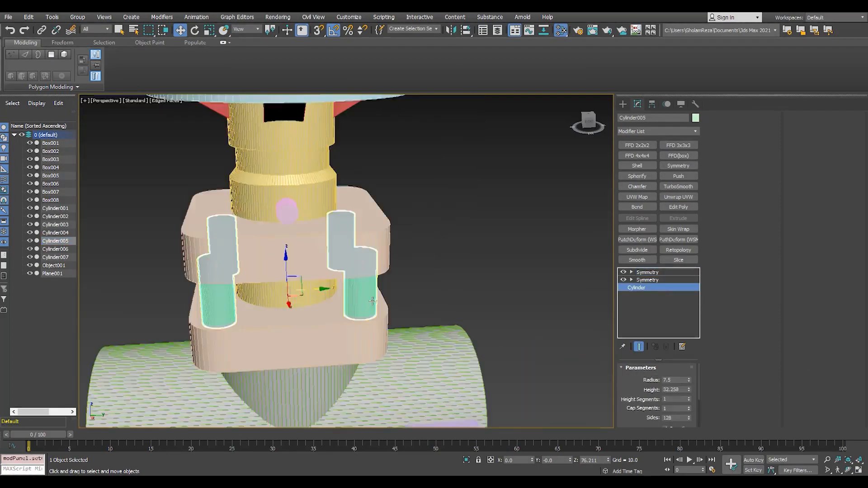
middle_click_drag(317, 276, 330, 287, "alt")
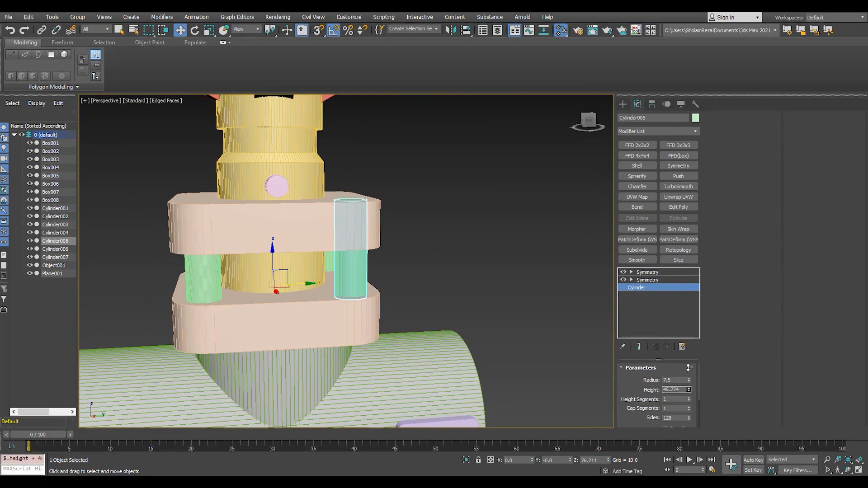
left_click_drag(689, 361, 689, 339)
Remove both Symmetry modifiers from the shorter Cylinder004 bolts, keeping only the base cylinder
middle_click_drag(355, 239, 370, 260, "alt")
scroll(370, 261, "up", 3)
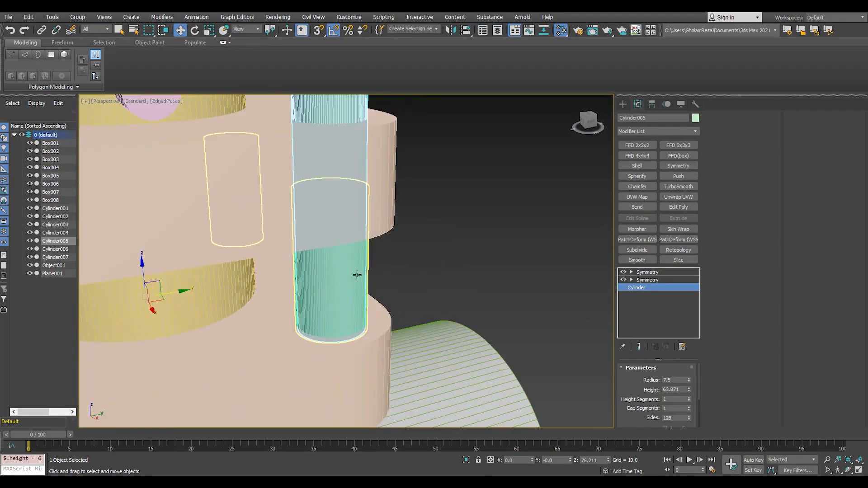
scroll(363, 281, "down", 3)
left_click(362, 281)
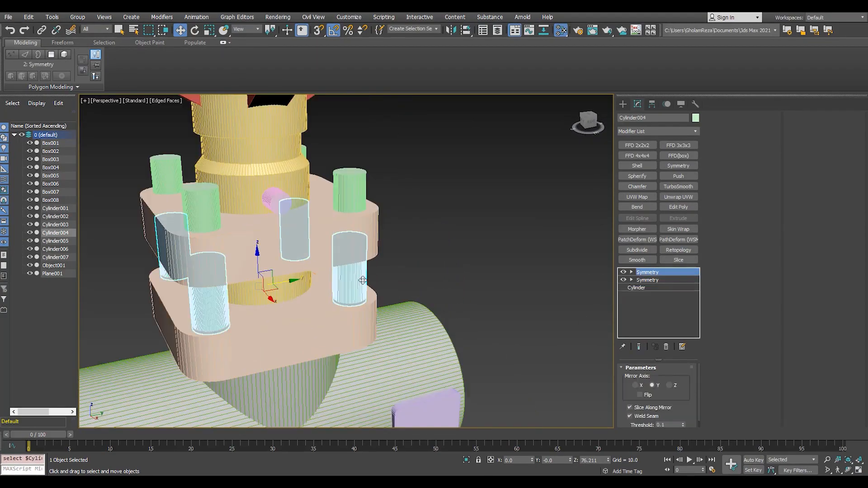
left_click(666, 347)
left_click(666, 347)
scroll(323, 277, "up", 3)
scroll(401, 214, "down", 3)
Remove both Symmetry modifiers from the taller Cylinder005 bolts, keeping only the base cylinder
left_click(396, 142, "ctrl")
key("t")
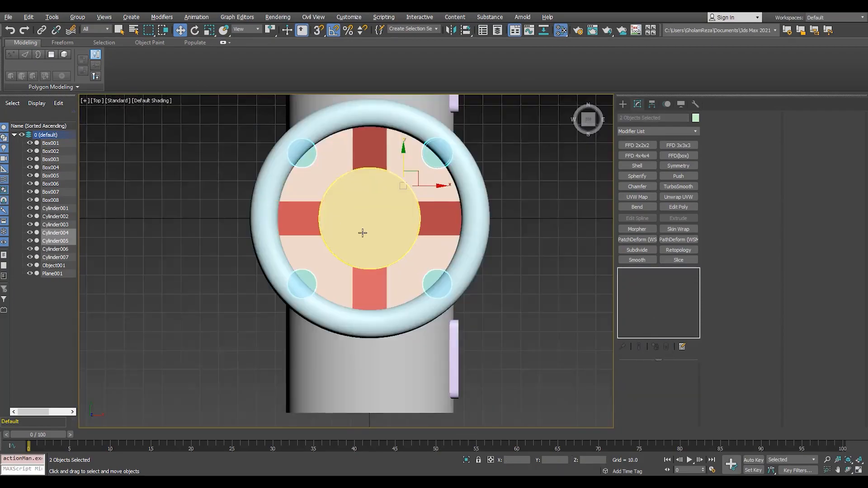
key("F3")
scroll(415, 248, "up", 3)
scroll(415, 248, "down", 4)
key("p")
key("F3")
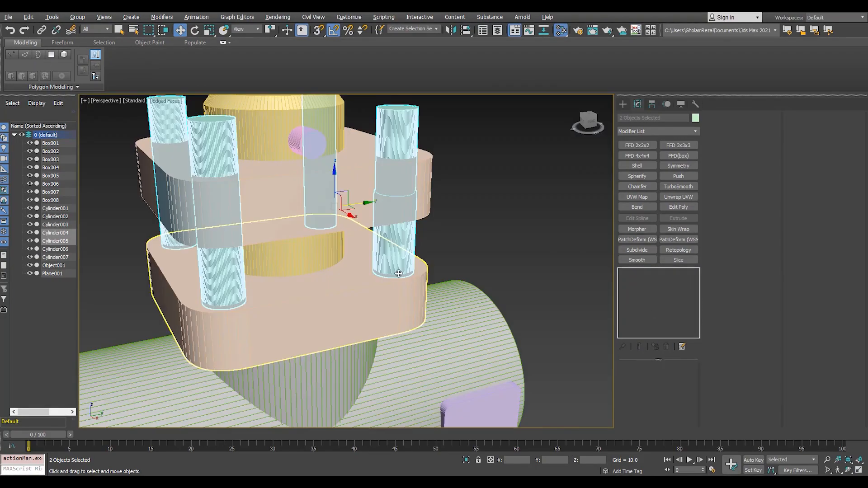
left_click(397, 270)
left_click(231, 273)
left_click(666, 347)
left_click(666, 347)
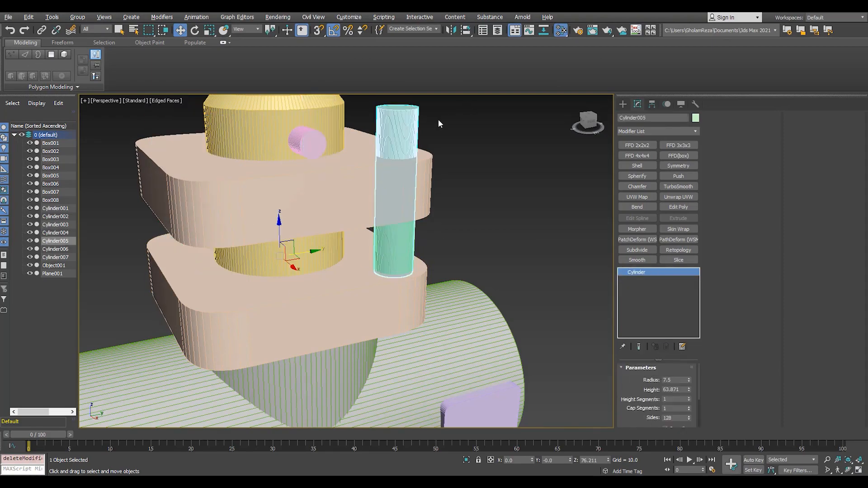
Select both remaining bolt cylinders and move them together in the top view diagonally inward from the plate corner toward the neck
key("F3")
left_click_drag(370, 241, 369, 240)
key("t")
key("F3")
scroll(385, 213, "up", 5)
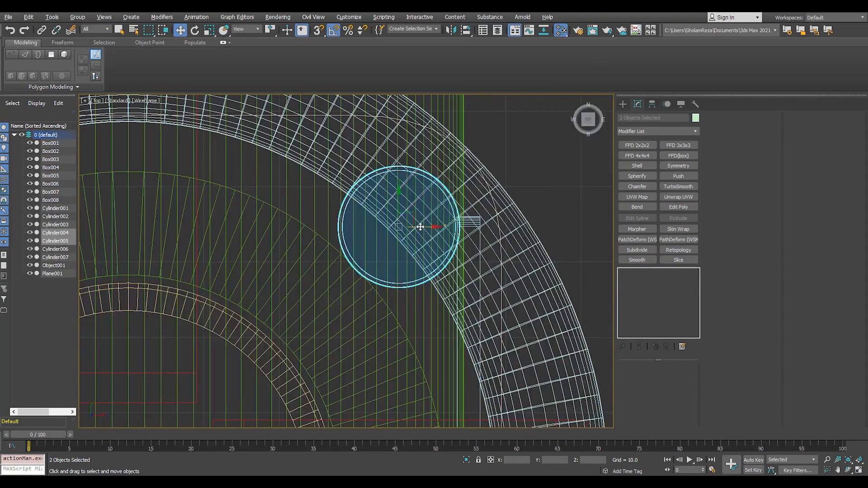
left_click_drag(413, 216, 362, 257)
key("p")
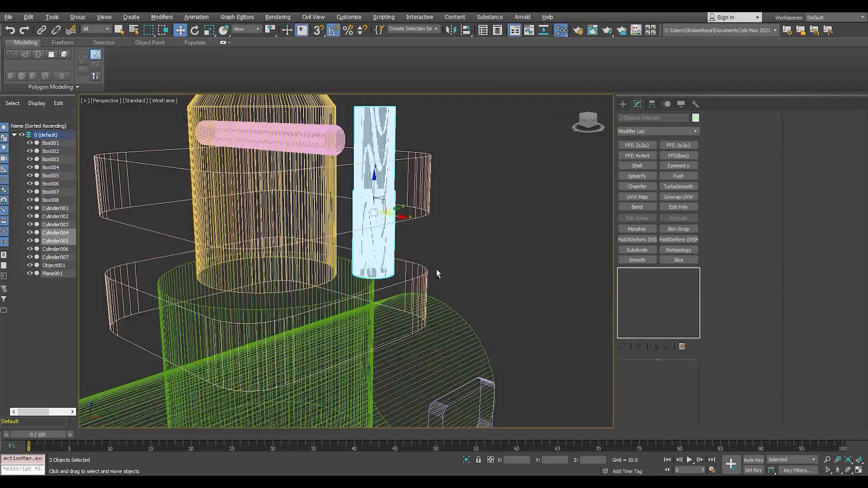
middle_click_drag(436, 271, 408, 235, "alt")
key("F3")
scroll(409, 235, "up", 4)
scroll(421, 275, "down", 4)
scroll(406, 256, "up", 4)
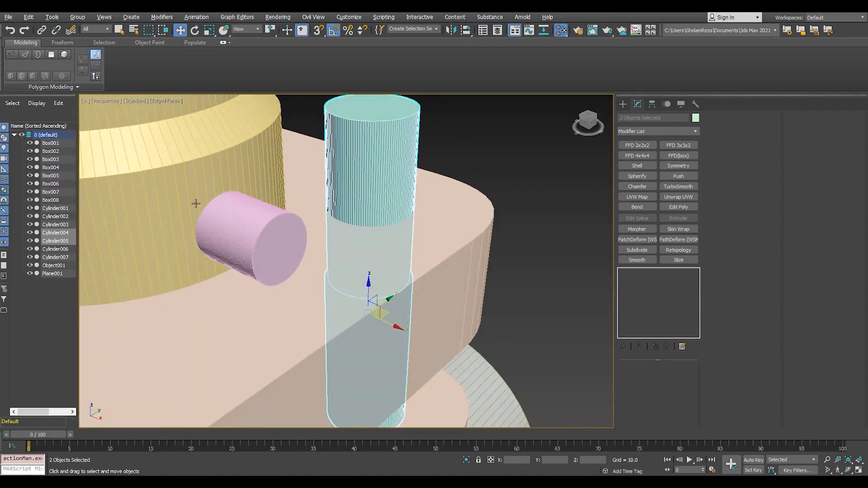
Nudge both bolt cylinders slightly back outward toward the plate corner in the top view
key("t")
key("F3")
scroll(413, 236, "up", 2)
left_click_drag(361, 276, 376, 258)
key("p")
key("F3")
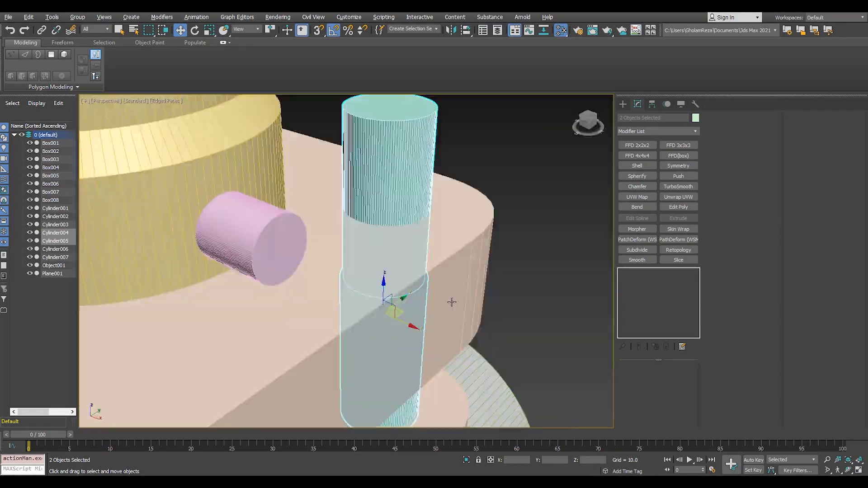
Isolate the upper flange plate, the neck and the two bolt cylinders, and show the top view full size
mouse_move(451, 303)
middle_mouse_down("alt")
mouse_move(610, 302)
mouse_move(387, 256)
mouse_move(398, 271)
middle_mouse_up("alt")
scroll(387, 256, "down", 3)
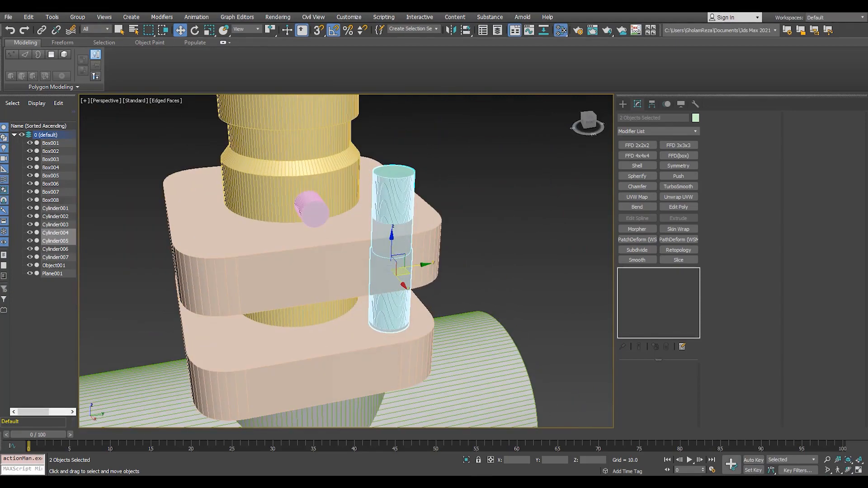
scroll(398, 271, "down", 3)
key("alt+w")
key("alt+w")
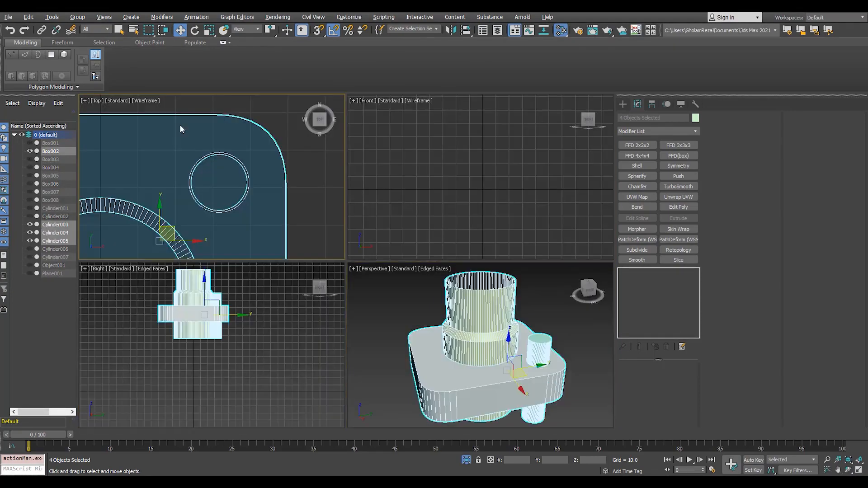
key("alt+w")
Create an 8-sided cylinder as a nut around the bolt in the top view, with radius about 9.6 and height about 5
left_click(623, 104)
left_click(639, 177)
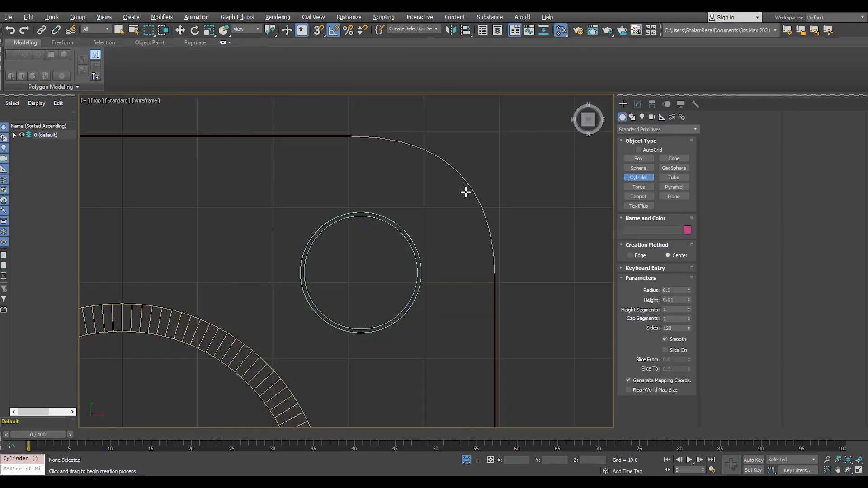
left_click_drag(359, 276, 393, 211)
left_click(400, 175)
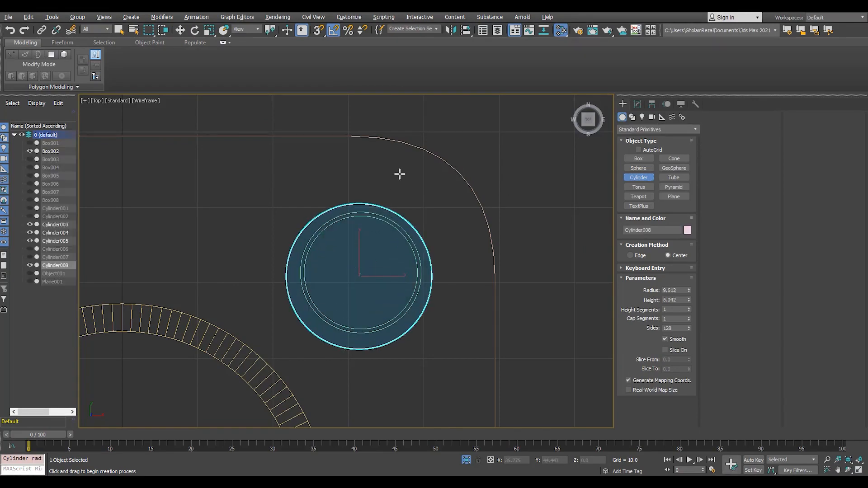
left_click(637, 104)
type("8")
key("Return")
scroll(425, 244, "up", 3)
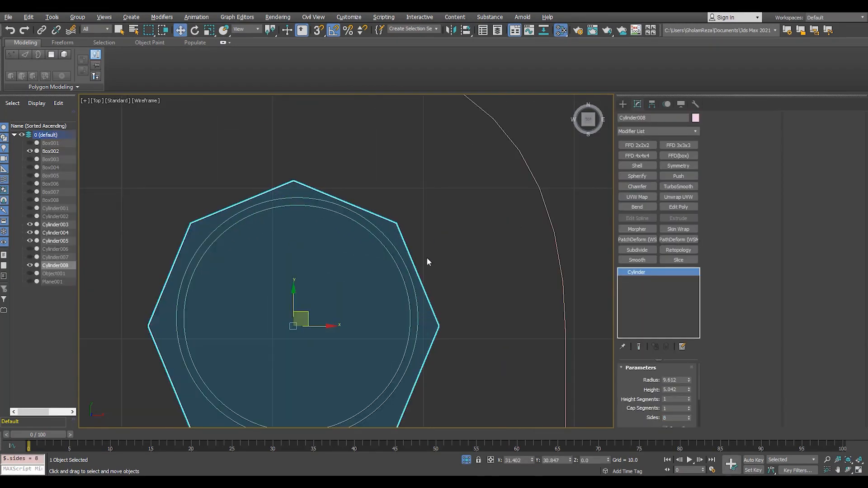
Center the pivot of the taller bolt cylinder, Cylinder005, on its own geometry
right_click(404, 284)
scroll(338, 301, "down", 5)
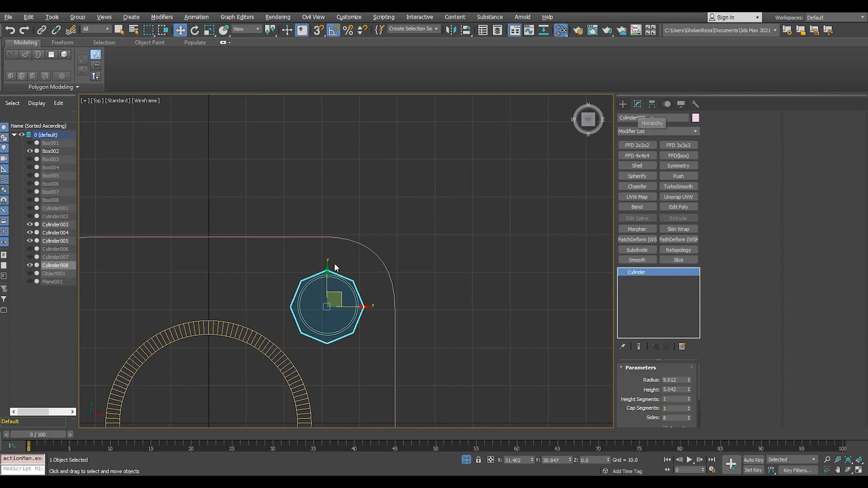
scroll(357, 303, "up", 5)
left_click(395, 252)
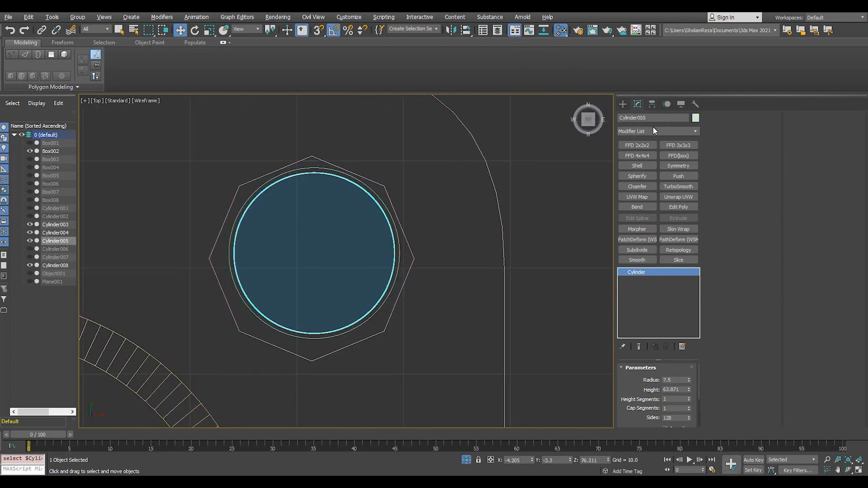
left_click(652, 104)
left_click(664, 165)
middle_click_drag(383, 211, 404, 242)
scroll(403, 242, "down", 2)
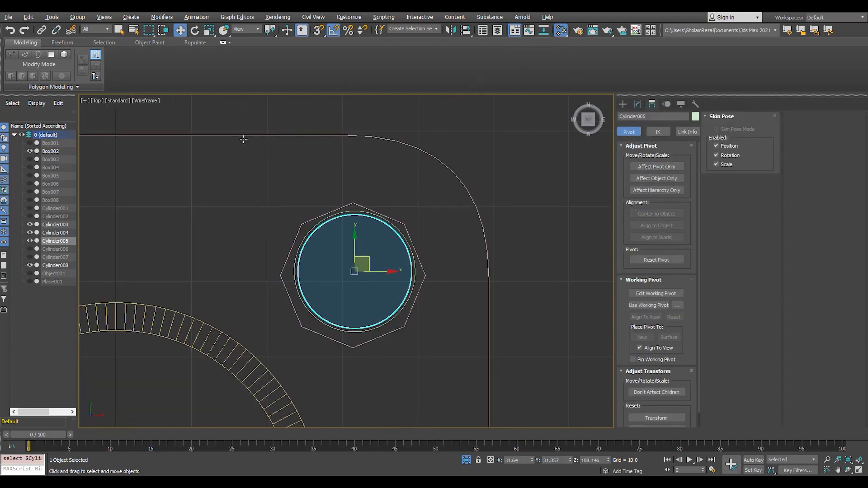
Align the octagonal nut to the taller bolt's center at X 31.64, Y 31.357, Z 108.146
left_click(409, 234)
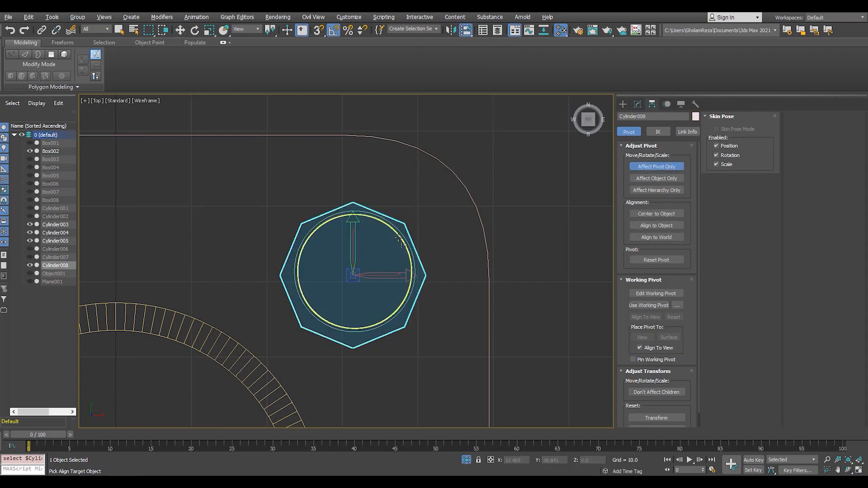
scroll(376, 267, "up", 4)
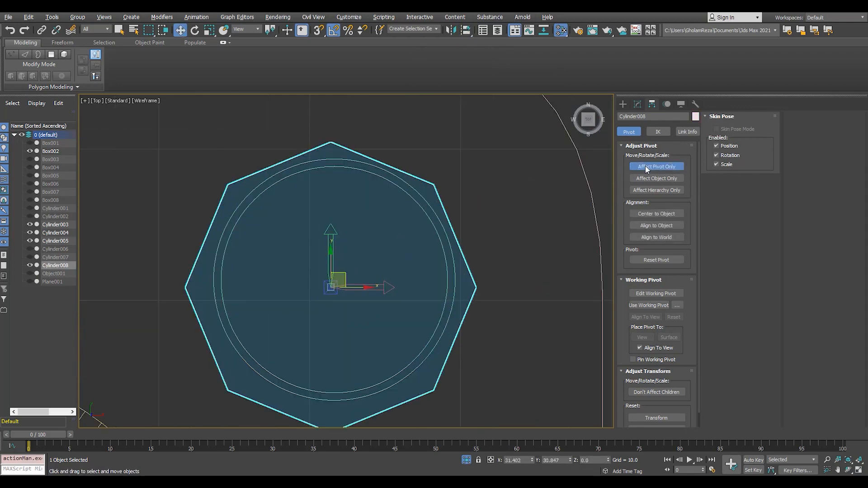
key("w")
scroll(382, 222, "down", 6)
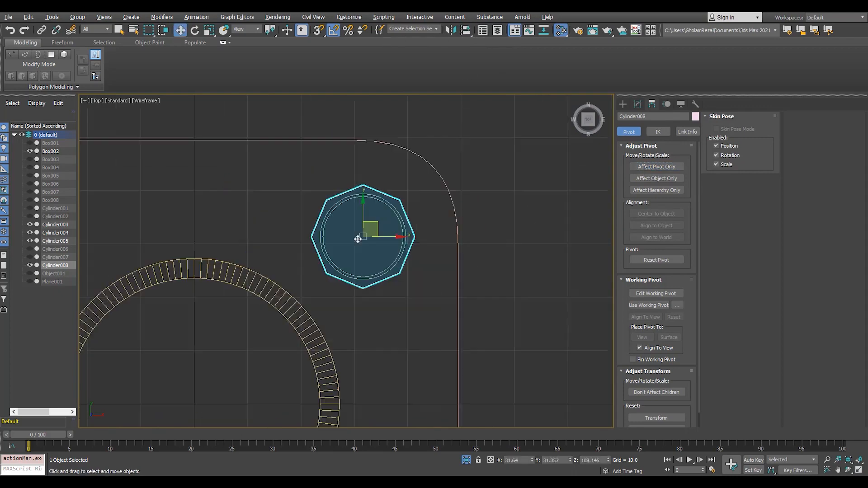
Align the pivots of the octagonal nut and the taller bolt cylinder to the neck's pivot at the model center
left_click(657, 167)
scroll(458, 146, "down", 3)
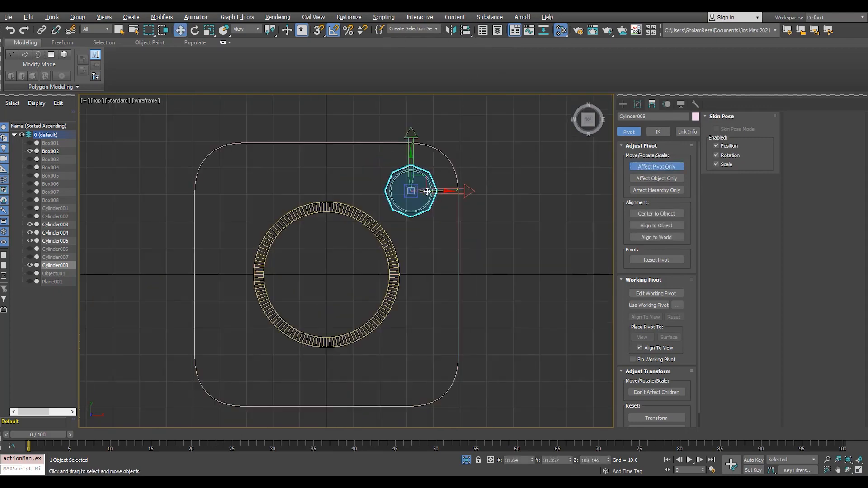
left_click(392, 256)
scroll(422, 198, "up", 3)
left_click(437, 189)
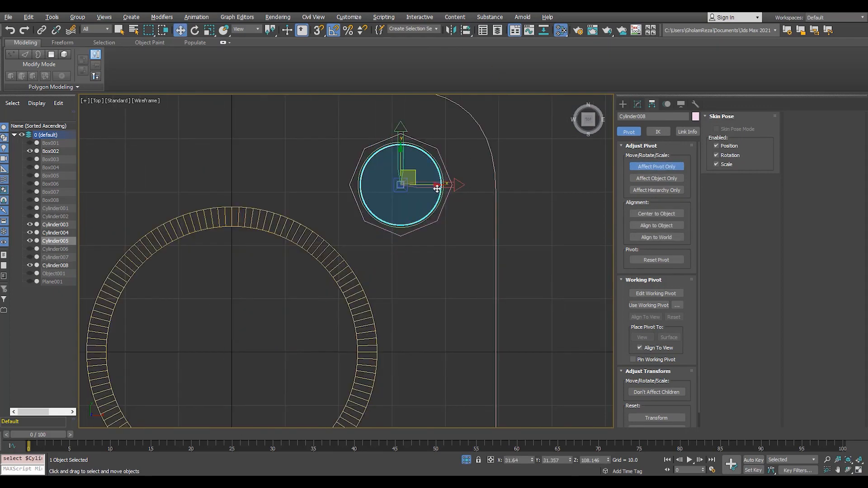
left_click(356, 302)
left_click(659, 166)
Add an Edit Poly modifier to the nut and raise all its polygons above the flange plate, to Z about 125.9
scroll(361, 213, "down", 5)
scroll(389, 208, "up", 3)
left_click(390, 201)
key("alt+w")
middle_click(523, 309)
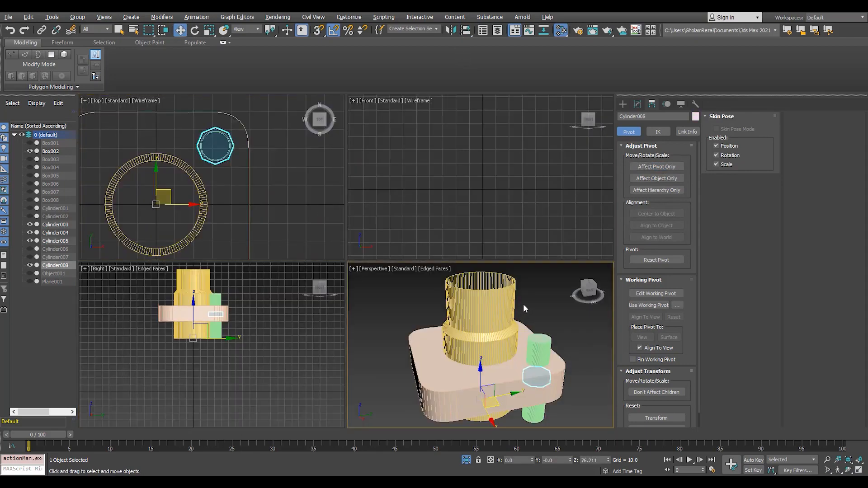
key("alt+w")
scroll(524, 308, "up", 2)
middle_click_drag(523, 308, 529, 253)
left_click(637, 104)
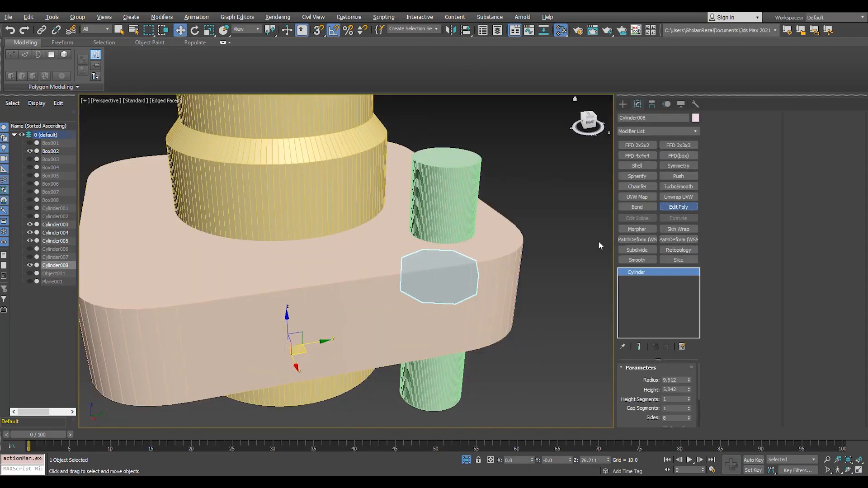
key("4")
key("ctrl+a")
scroll(452, 187, "up", 6)
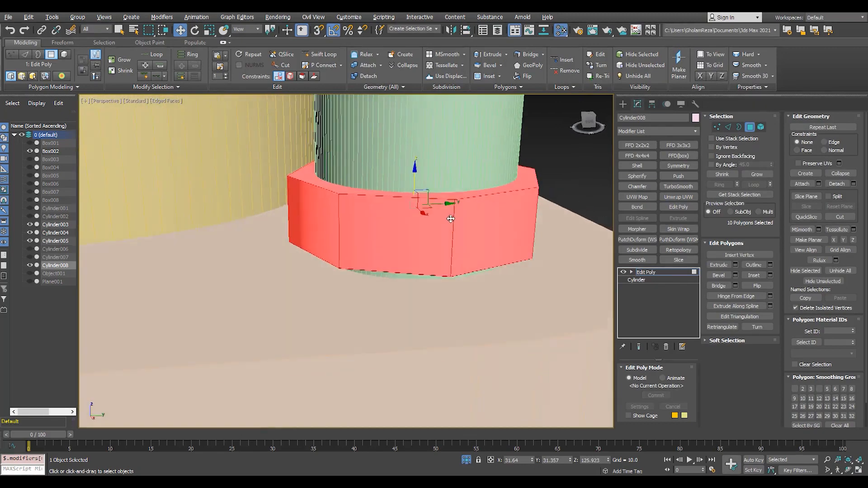
Thicken the nut by raising its top polygon to Z about 130.9
scroll(456, 203, "down", 5)
scroll(460, 218, "up", 2)
left_click(460, 218)
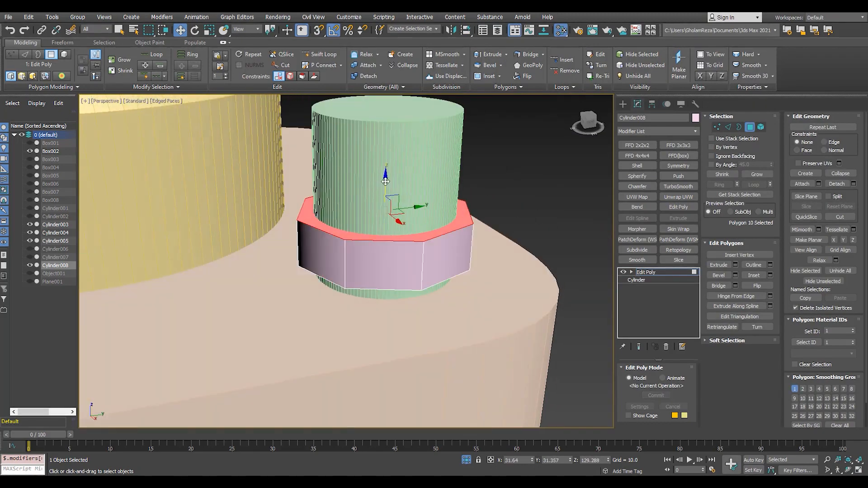
left_click_drag(385, 195, 385, 180)
scroll(461, 219, "up", 2)
mouse_move(427, 194)
middle_mouse_down("alt")
mouse_move(461, 219)
mouse_move(438, 207)
middle_mouse_up("alt")
scroll(462, 219, "down", 3)
Widen the nut by scaling its eight side polygons outward in X and Y, by about 143% and slightly more
left_click(441, 229, "shift")
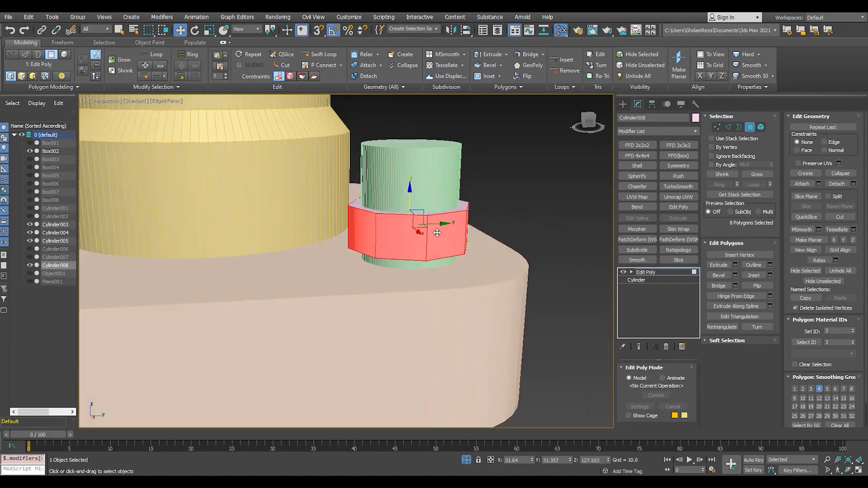
scroll(353, 235, "up", 3)
key("r")
left_click_drag(354, 233, 370, 252)
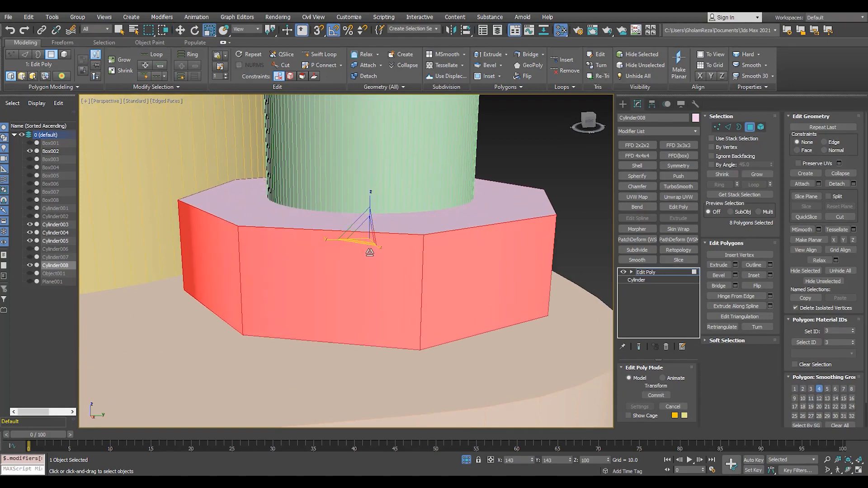
middle_click_drag(370, 236, 393, 246, "alt")
left_click_drag(364, 244, 370, 251)
scroll(371, 249, "down", 2)
middle_click_drag(370, 248, 407, 237, "alt")
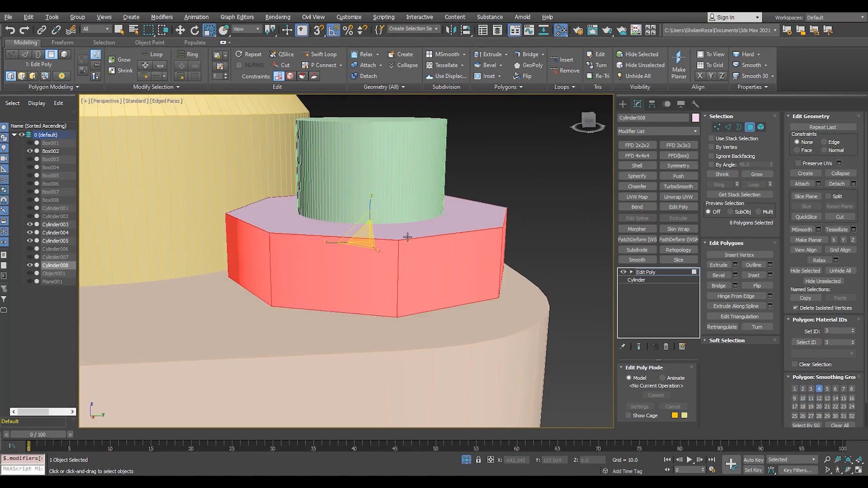
Raise the widened nut's top polygon further to make the nut thicker
left_click(407, 236)
key("w")
key("F2")
key("F2")
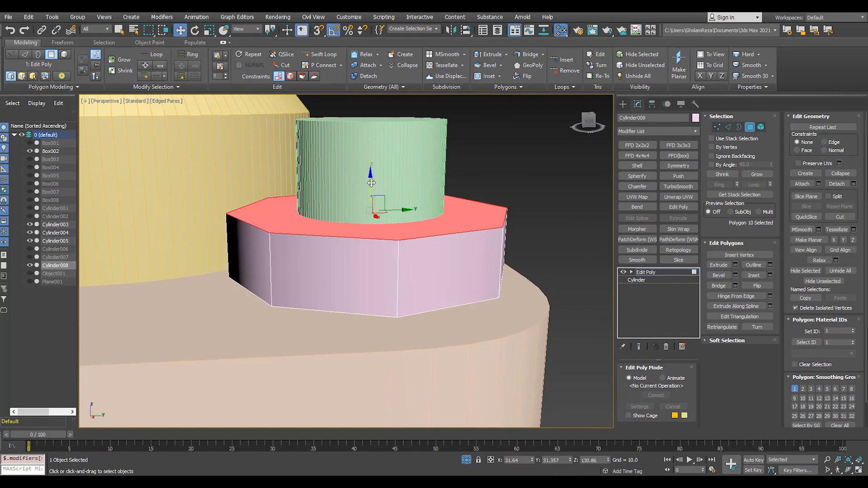
left_click_drag(371, 183, 378, 148)
middle_click_drag(392, 204, 384, 244, "alt")
Apply Auto Smooth to all polygons of the nut and turn off the edged faces display
key("ctrl+a")
scroll(810, 387, "down", 1)
left_click(806, 408)
left_click(565, 315)
key("F4")
scroll(389, 250, "down", 3)
scroll(384, 244, "up", 3)
Auto-smooth all the nut's polygons with a threshold of 25 and leave polygon editing
key("ctrl+a")
left_click_drag(842, 408, 783, 390)
type("25")
key("Return")
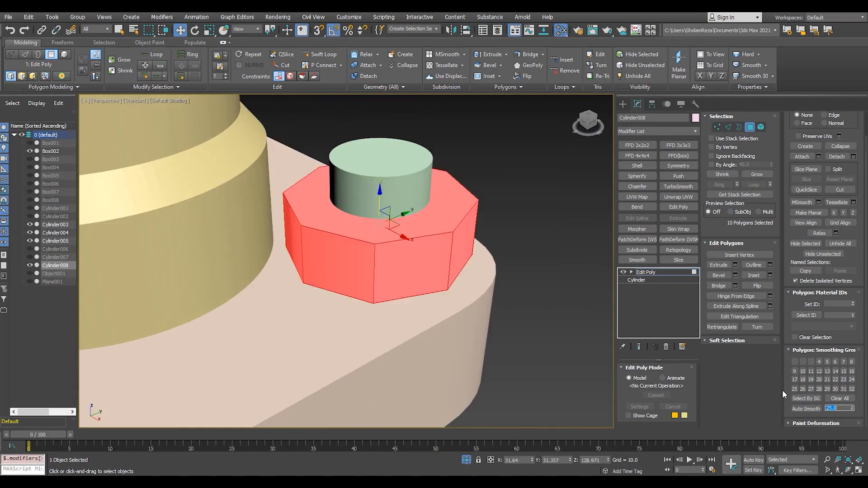
left_click(493, 251)
middle_click_drag(344, 259, 400, 283, "alt")
left_click(400, 283)
left_click(649, 273)
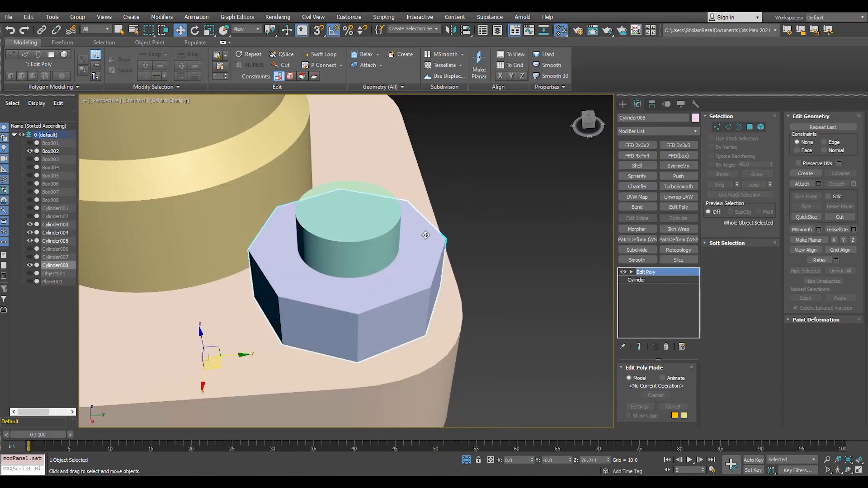
Select the taller bolt cylinder, zoom in on it in the top view and open the Dynamics Objects creation category
left_click(364, 232)
key("alt+w")
key("alt+w")
scroll(221, 180, "up", 5)
left_click(622, 104)
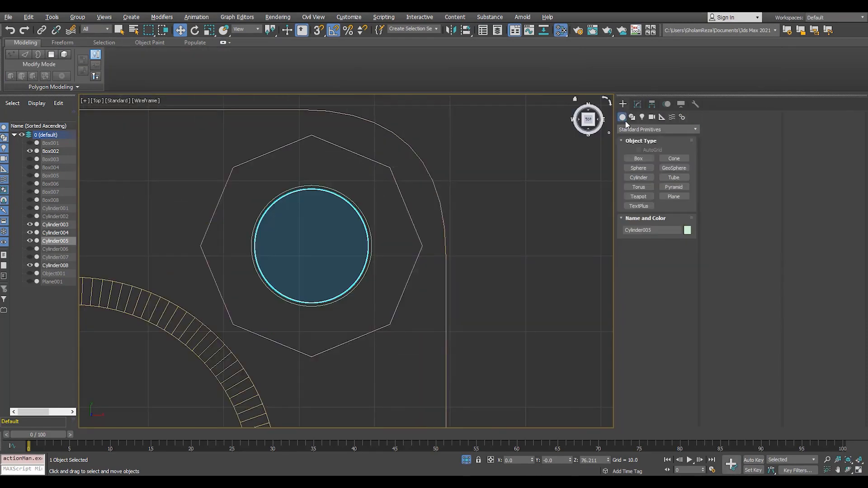
left_click(642, 129)
left_click(641, 161)
left_click(636, 130)
left_click(644, 227)
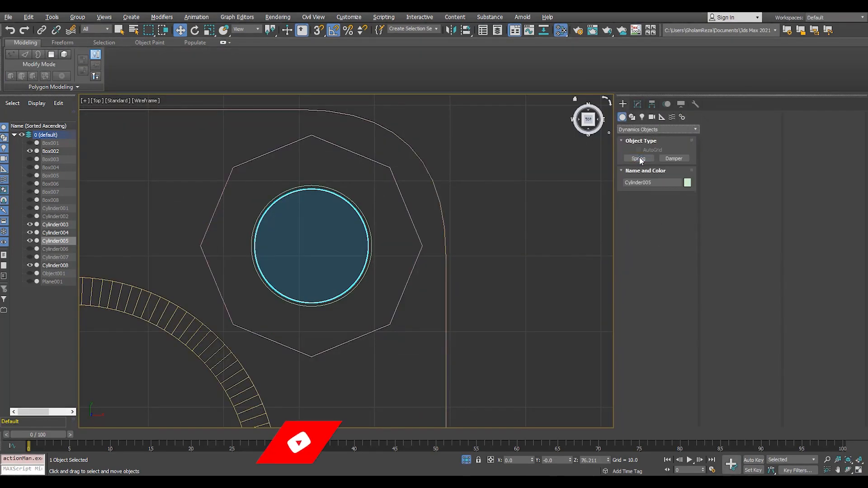
Create a free spring in the top view, centred roughly on the bolt cylinder and about as wide as it
left_click(638, 158)
scroll(326, 242, "up", 2)
left_click_drag(320, 250, 356, 174)
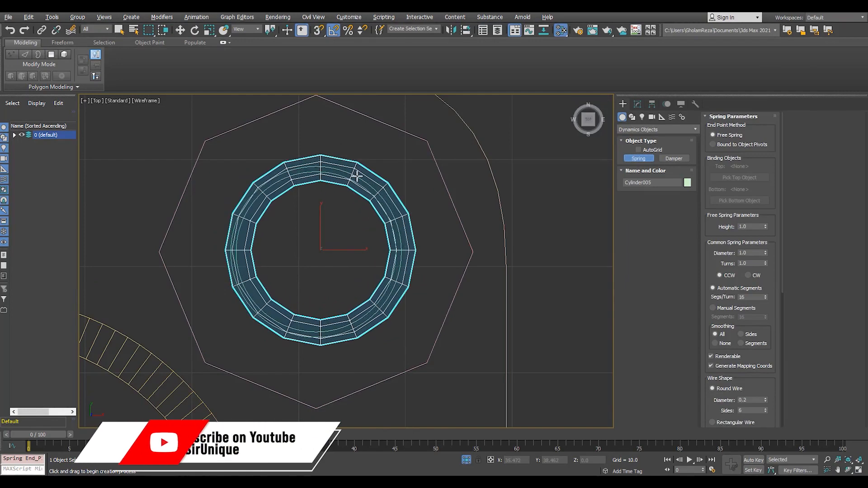
left_click(368, 147)
right_click(351, 168)
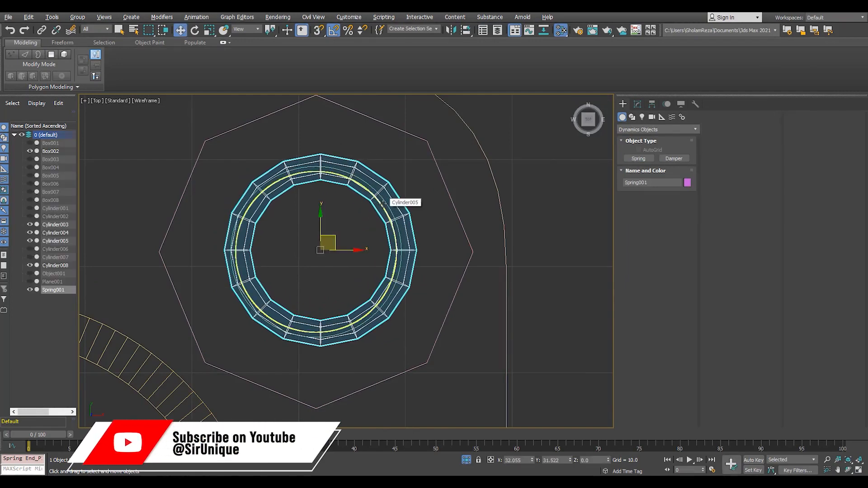
Centre the bolt cylinder's pivot on its own geometry
left_click(382, 204)
left_click(637, 104)
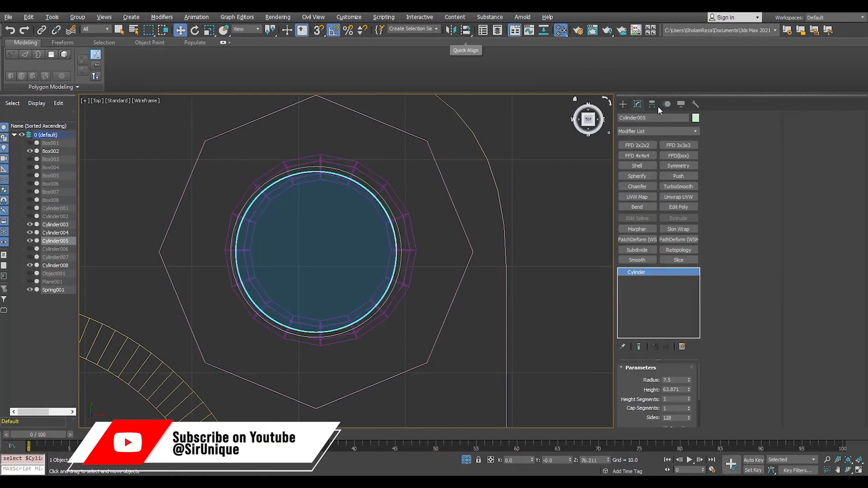
left_click(652, 104)
left_click(656, 166)
Quick-align the spring to the bolt cylinder
left_click(351, 181)
scroll(351, 181, "up", 2)
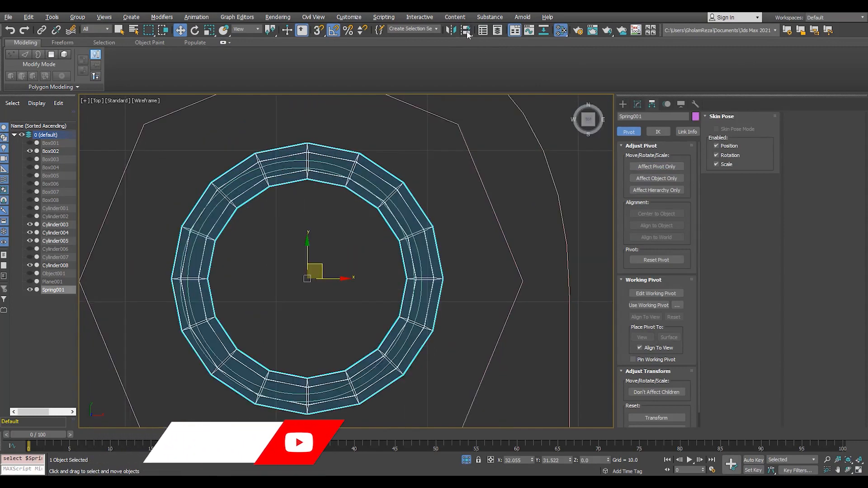
key("shift+a")
left_click(398, 226)
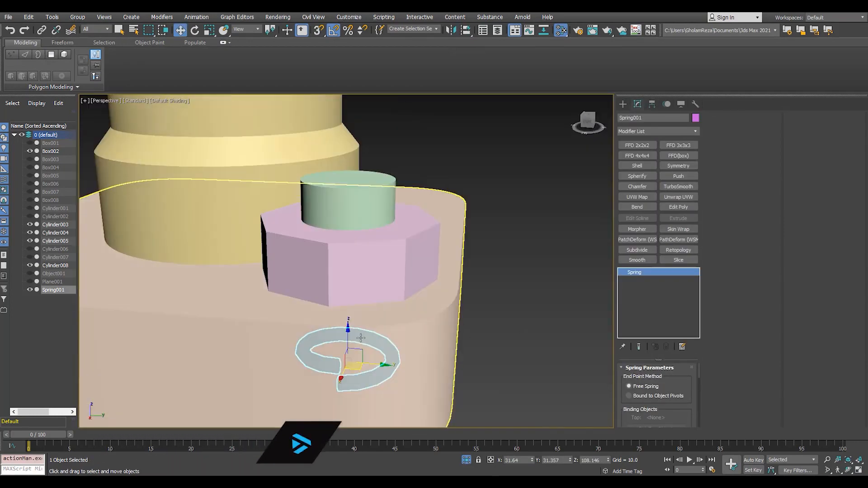
Raise the spring along the Z axis to about 129.785, around the bolt's upper end
left_click_drag(347, 332, 347, 220)
key("F3")
key("F3")
scroll(362, 236, "up", 3)
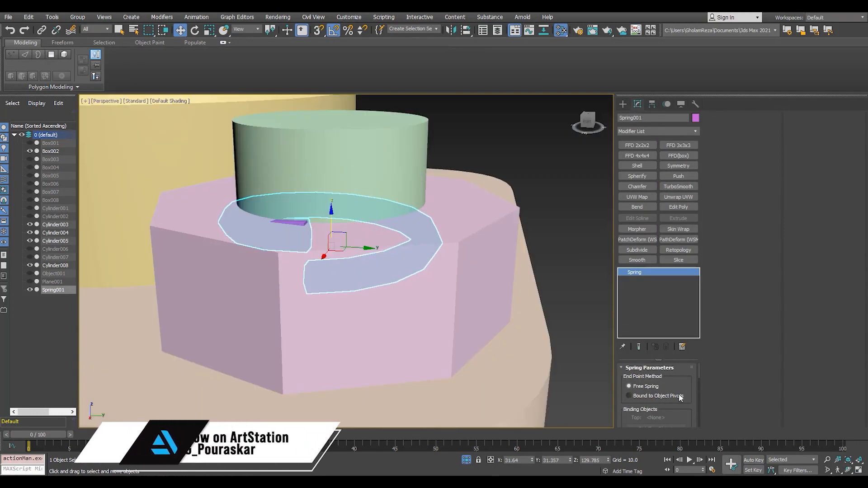
Switch the spring's wire shape to Rectangular Wire
scroll(693, 389, "down", 5)
scroll(693, 389, "down", 2)
left_click(652, 375)
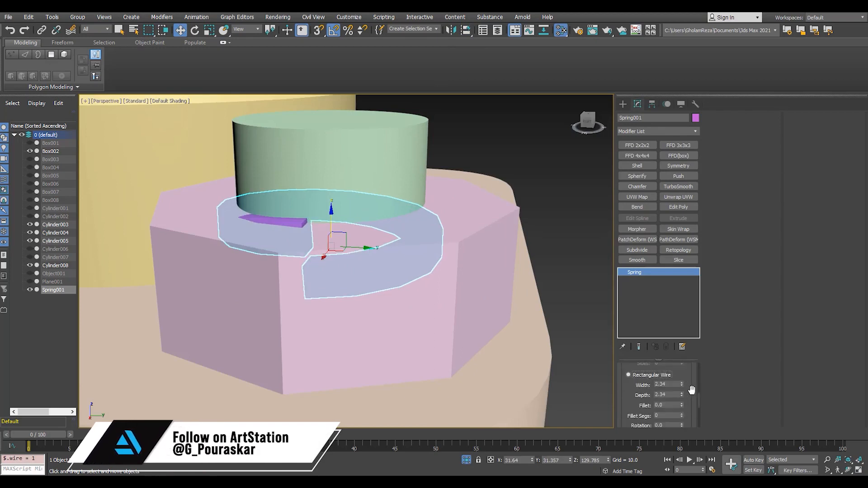
scroll(467, 235, "down", 5)
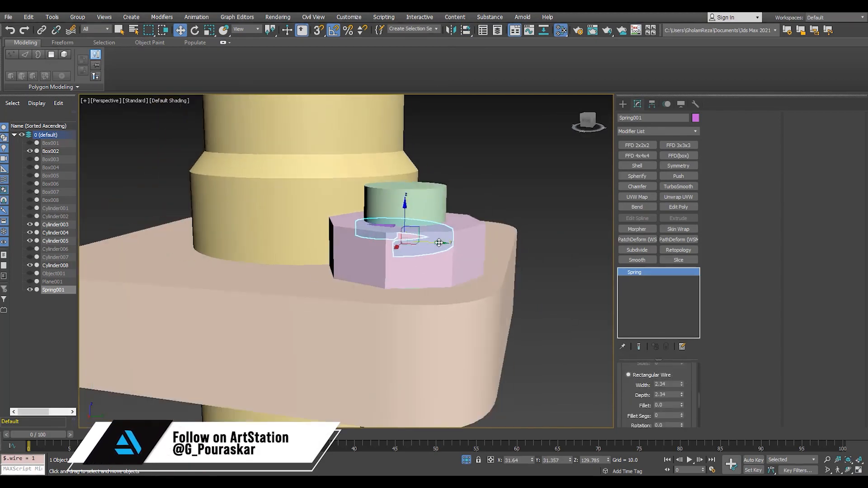
scroll(446, 243, "up", 4)
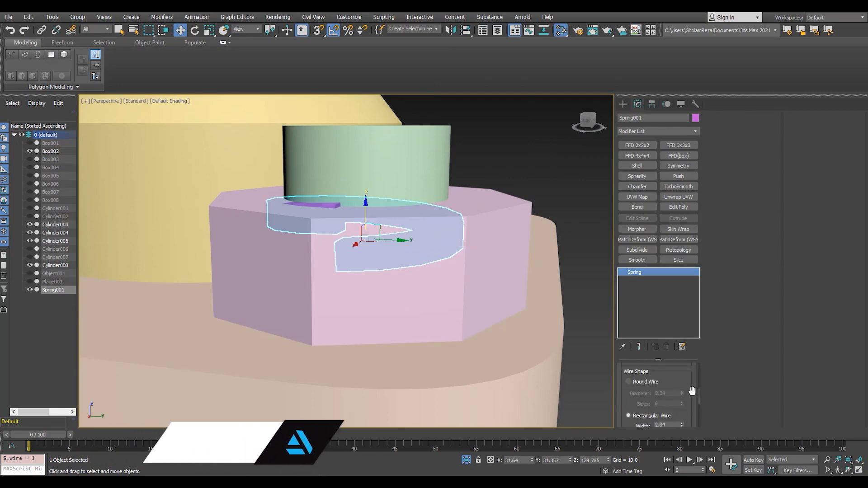
Set the spring's number of turns to 5
scroll(689, 393, "down", 4)
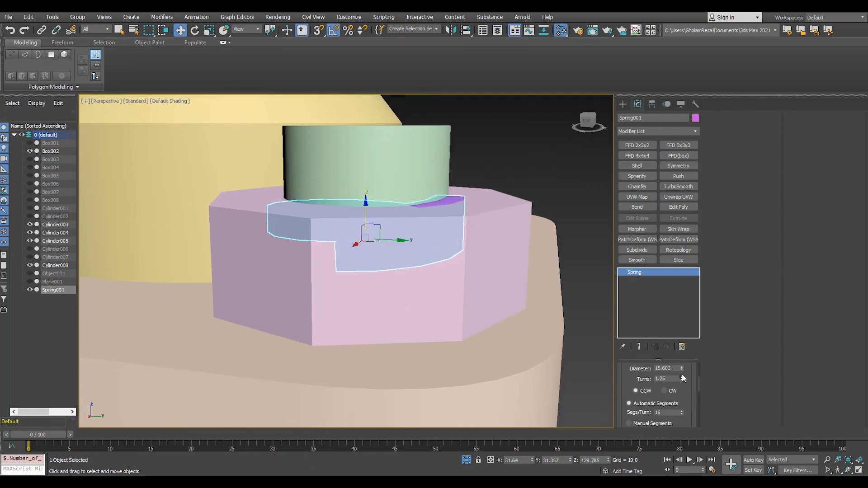
key("F3")
type("5")
key("Return")
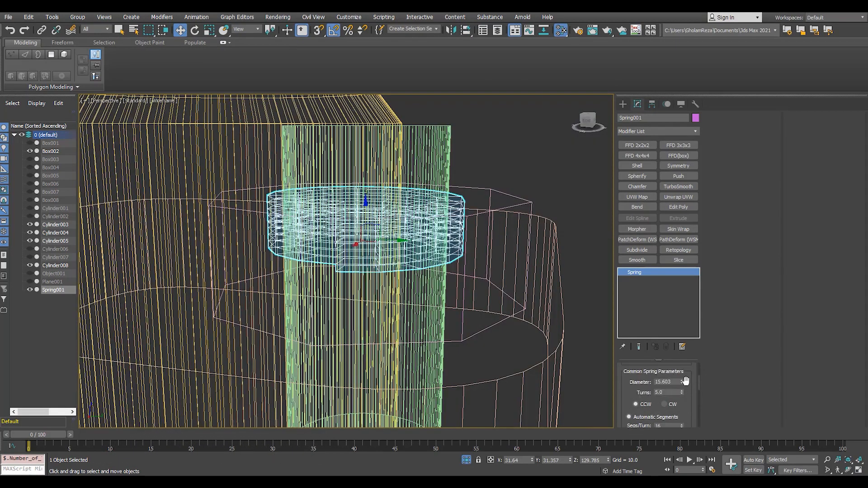
Increase the spring's height to spread the coils and set the rectangular wire's depth to 1.24
mouse_move(681, 396)
left_mouse_down()
mouse_move(684, 368)
mouse_move(682, 402)
left_mouse_up()
key("F3")
scroll(694, 391, "down", 3)
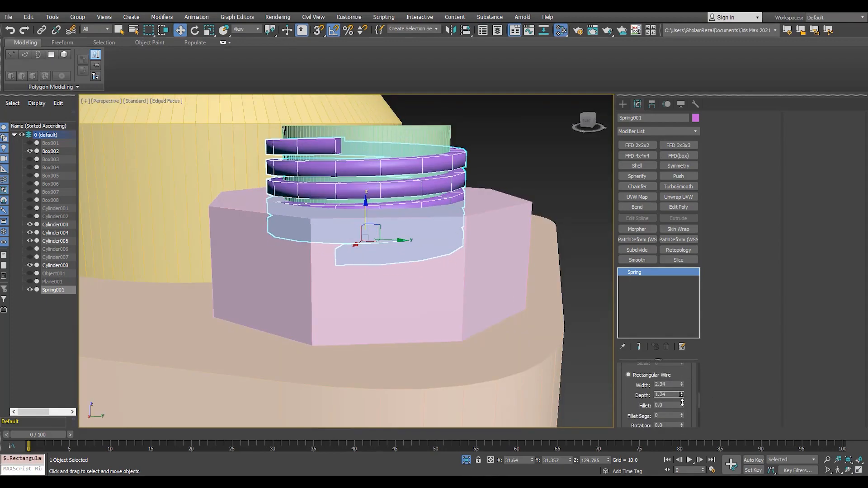
middle_click_drag(392, 179, 400, 207, "alt")
Enlarge the spring's diameter to 17.303 to fit around the bolt
key("alt+w")
middle_click(234, 198)
key("alt+w")
scroll(694, 388, "up", 2)
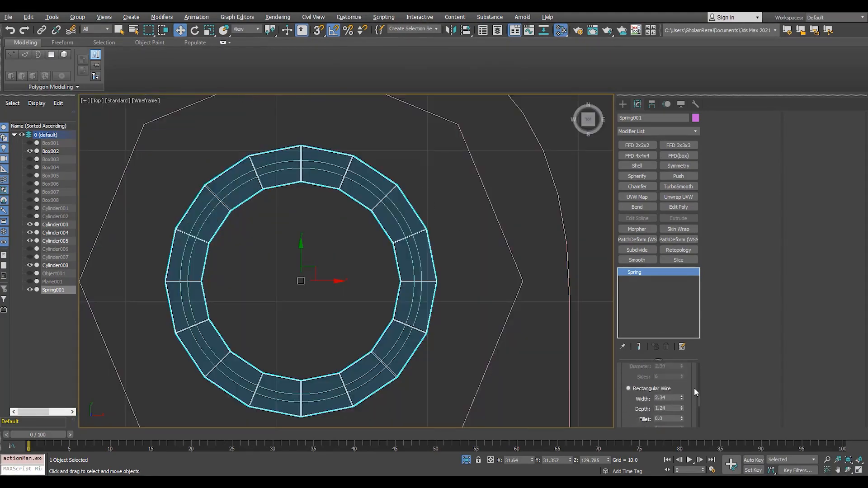
scroll(694, 392, "up", 3)
left_click_drag(682, 382, 685, 371)
key("alt+w")
middle_click(500, 295)
key("alt+w")
middle_click_drag(500, 294, 461, 298, "alt")
scroll(246, 208, "up", 3)
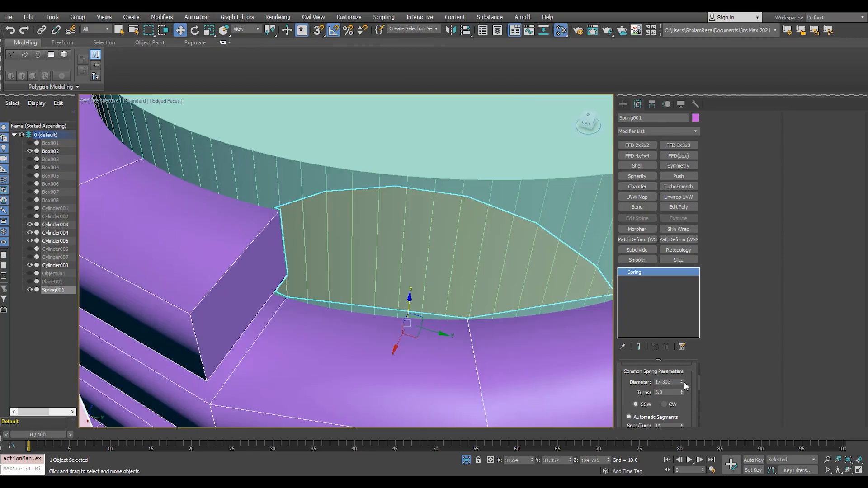
Set the spring's rectangular wire width to 1.04 and depth to 0.59
left_click_drag(684, 383, 682, 417)
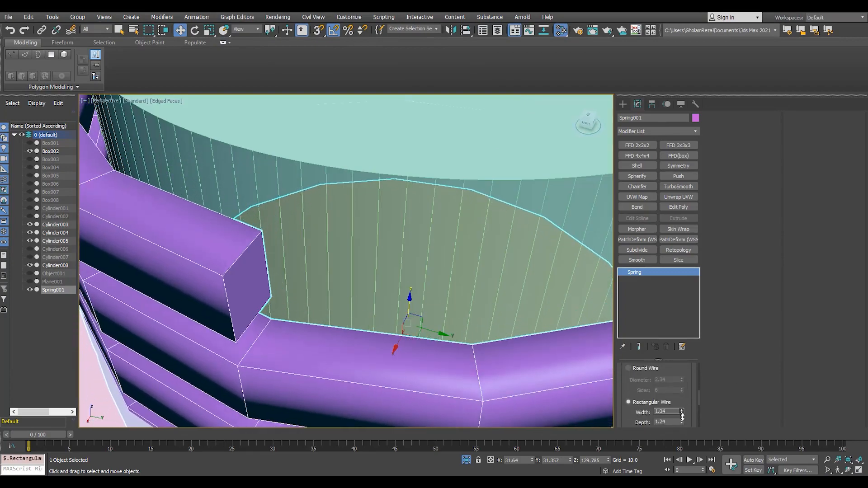
scroll(322, 307, "down", 5)
middle_click_drag(322, 306, 343, 289, "alt")
left_click_drag(686, 406, 686, 393)
left_click_drag(681, 409, 682, 433)
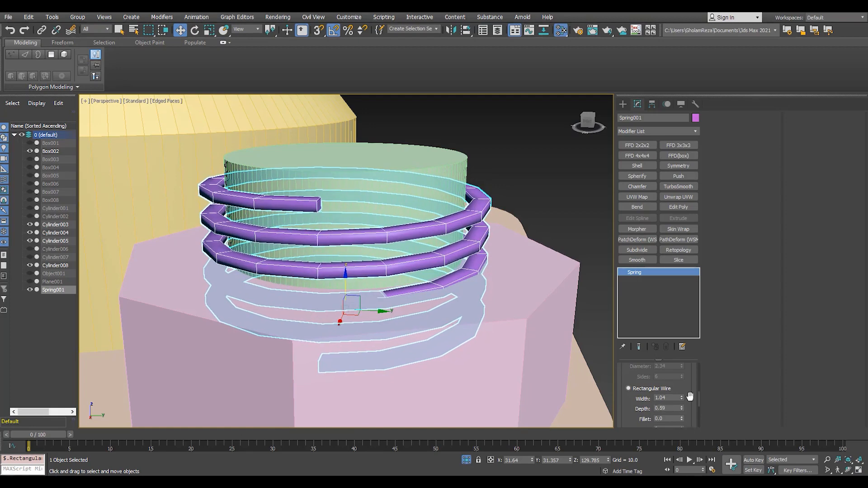
Tighten the spring's diameter around the bolt, set its turns to 6.125 and its segments per turn to 100
scroll(690, 396, "up", 3)
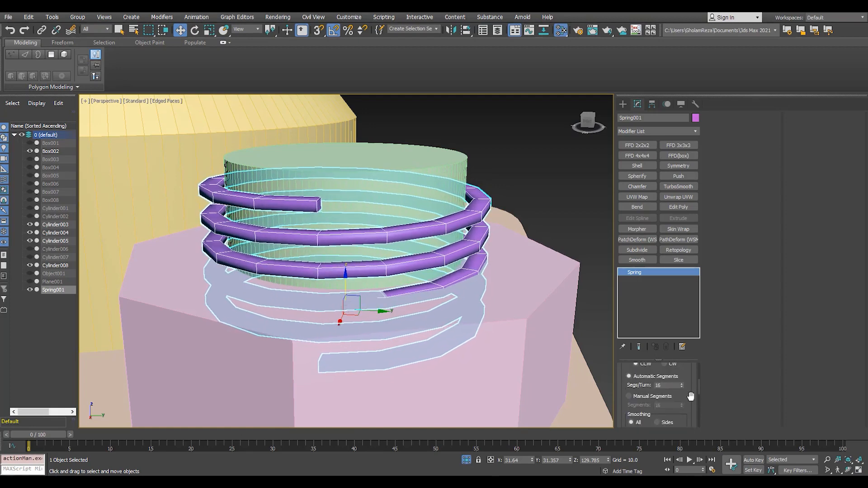
mouse_move(683, 389)
left_mouse_down()
mouse_move(684, 361)
mouse_move(690, 455)
mouse_move(681, 395)
left_mouse_up()
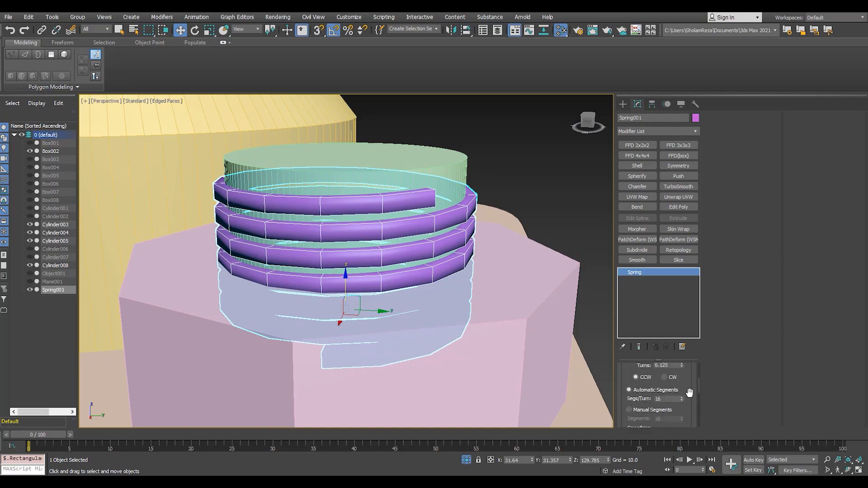
type("100")
key("Return")
Add an Edit Poly modifier to the octagonal nut and select its top and bottom polygons
middle_click_drag(590, 398, 402, 251, "alt")
scroll(382, 240, "up", 3)
key("F4")
scroll(386, 241, "down", 8)
scroll(386, 240, "up", 5)
left_click(519, 315)
key("4")
scroll(520, 314, "down", 4)
left_click(520, 315)
key("F4")
key("F3")
left_click(467, 353, "ctrl")
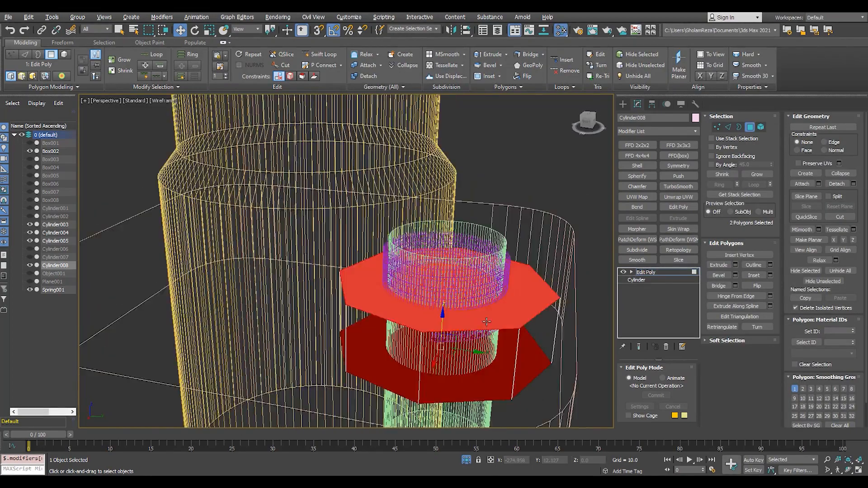
Bevel the nut's two selected faces with height 0 and outline about -4.81, and bridge them into a through hole
key("F3")
scroll(496, 296, "up", 3)
left_click_drag(353, 292, 382, 435)
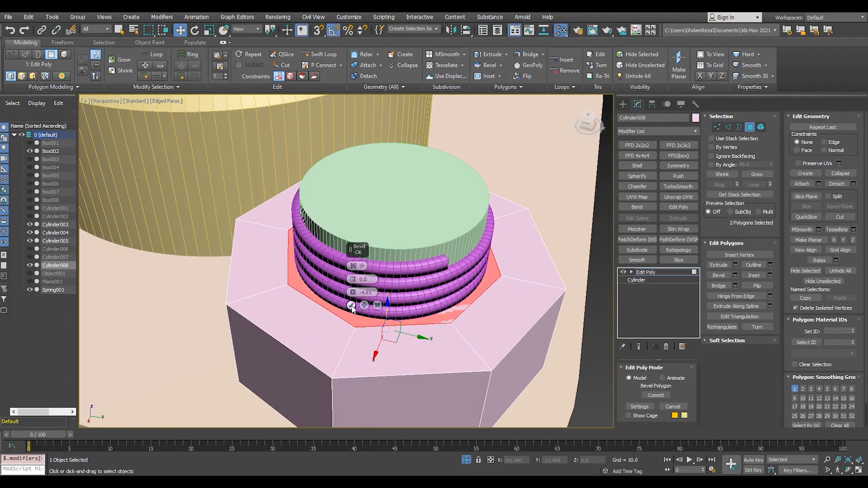
left_click(352, 308)
scroll(531, 351, "down", 8)
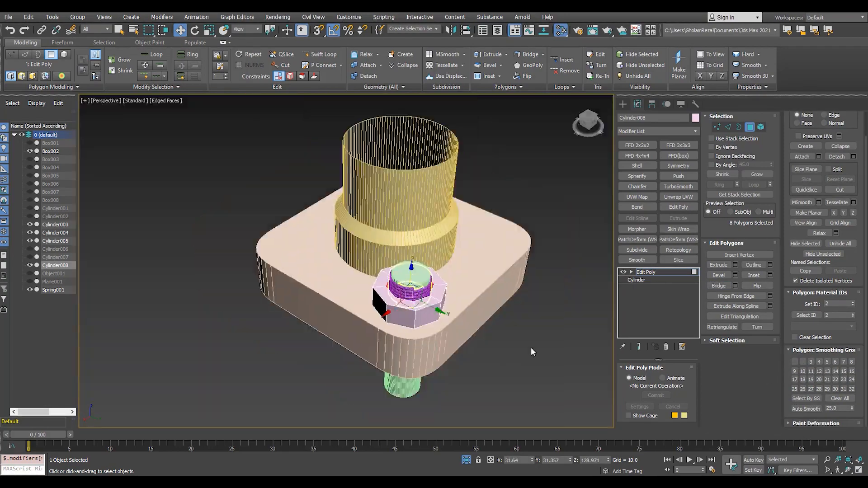
left_click(531, 352)
scroll(384, 296, "up", 5)
middle_click_drag(384, 296, 443, 279, "alt")
scroll(444, 279, "down", 2)
left_click(654, 272)
Isolate the spring and the bolt cylinder from the rest of the model
left_click(449, 266)
scroll(449, 266, "up", 5)
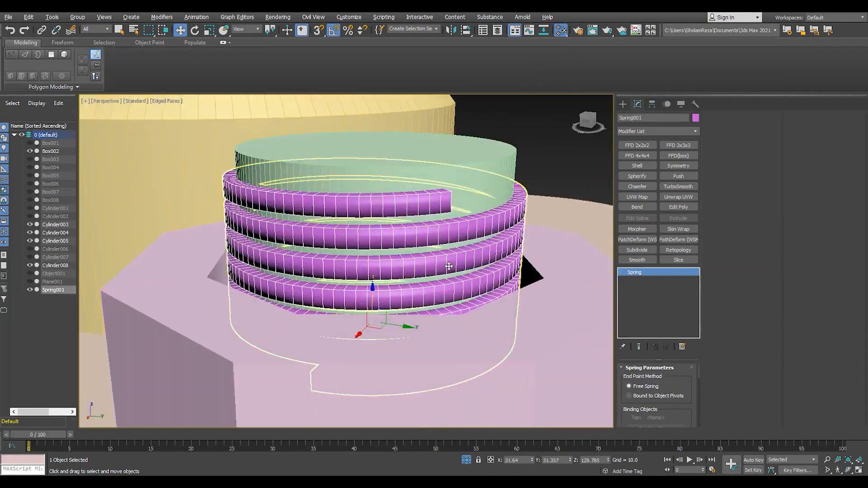
scroll(449, 266, "down", 5)
scroll(448, 257, "up", 2)
left_click(451, 260, "ctrl")
key("alt+q")
middle_click_drag(453, 261, 394, 183, "alt")
left_click(394, 183)
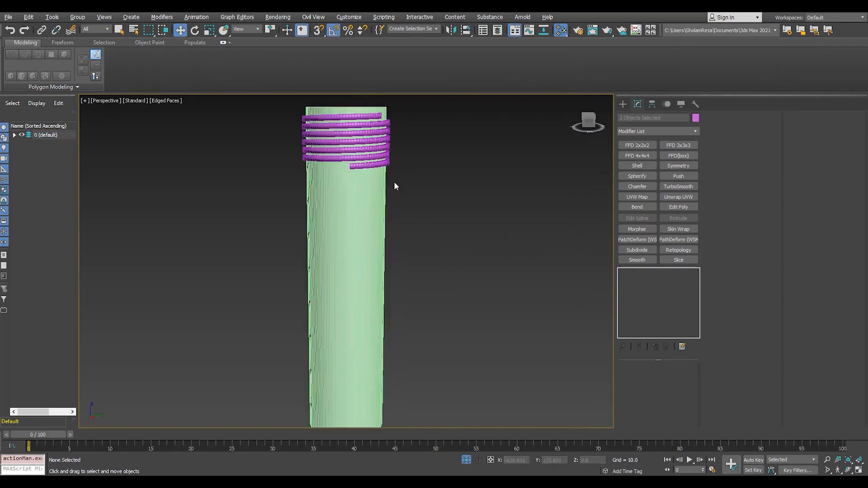
Add an Edit Poly modifier to the spring and auto-smooth all its polygons with a threshold of 45
scroll(362, 117, "up", 5)
left_click(362, 117)
left_click(678, 207)
key("4")
key("ctrl+a")
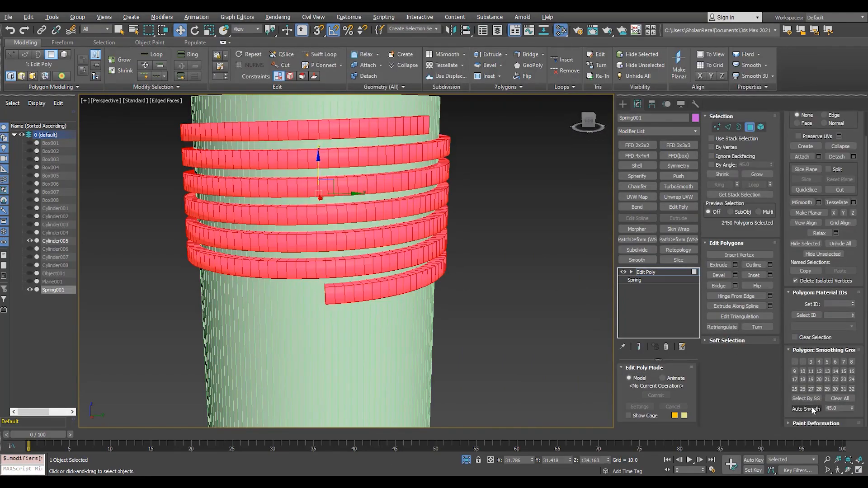
left_click(806, 409)
left_click(649, 272)
key("F4")
middle_click_drag(395, 211, 362, 251, "alt")
key("F4")
End the current isolation and isolate the bolt, nut and spring together with the upper flange plate and the yellow neck parts
left_click(466, 460)
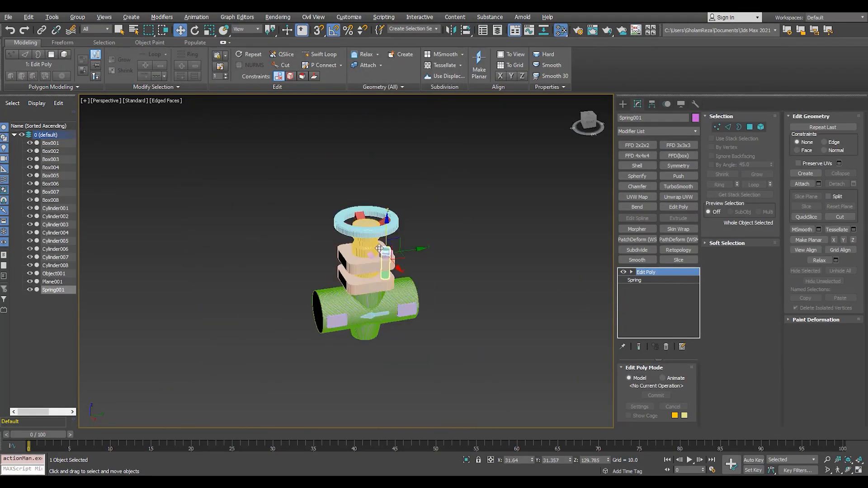
scroll(379, 248, "up", 8)
scroll(449, 230, "down", 2)
left_click(449, 229, "ctrl")
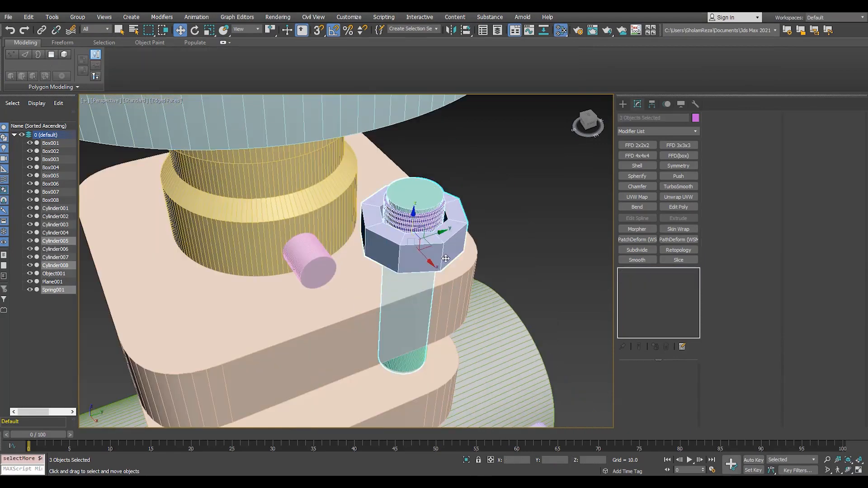
left_click(340, 236, "ctrl")
left_click(353, 293, "ctrl")
key("alt+q")
left_click(506, 233)
In the top view, align the bolt cylinder's pivot to the centre of the large neck cylinder
key("alt+w")
left_click(192, 172)
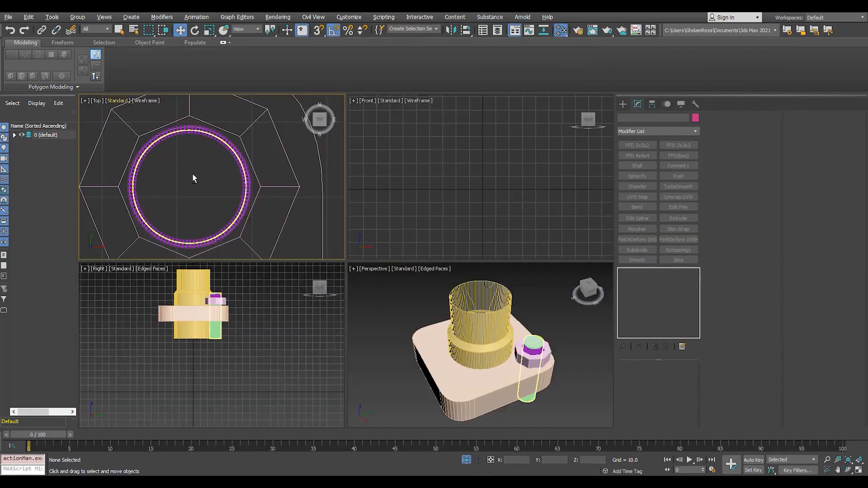
key("alt+w")
scroll(320, 179, "down", 5)
left_click(348, 176)
scroll(348, 177, "down", 4)
scroll(390, 195, "up", 5)
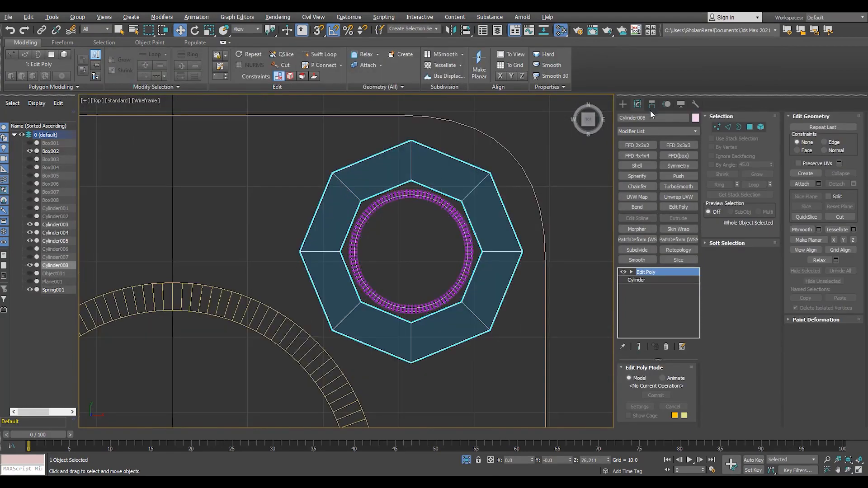
scroll(446, 219, "down", 4)
left_click(443, 218)
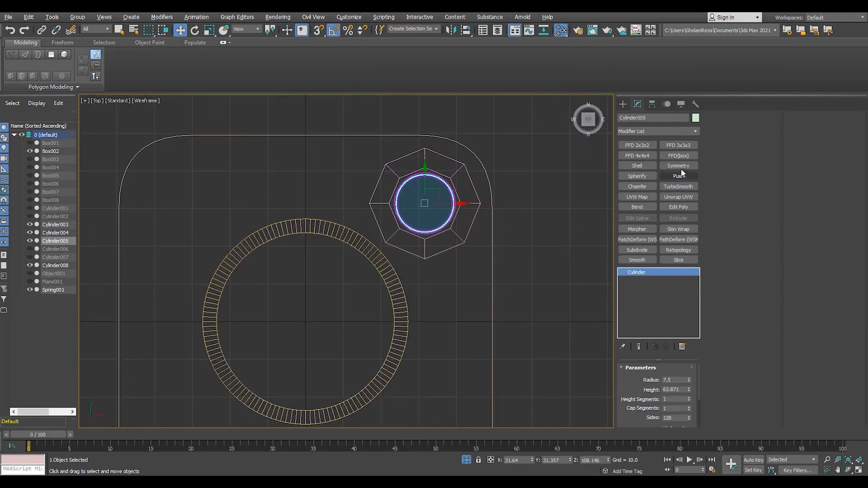
left_click(652, 104)
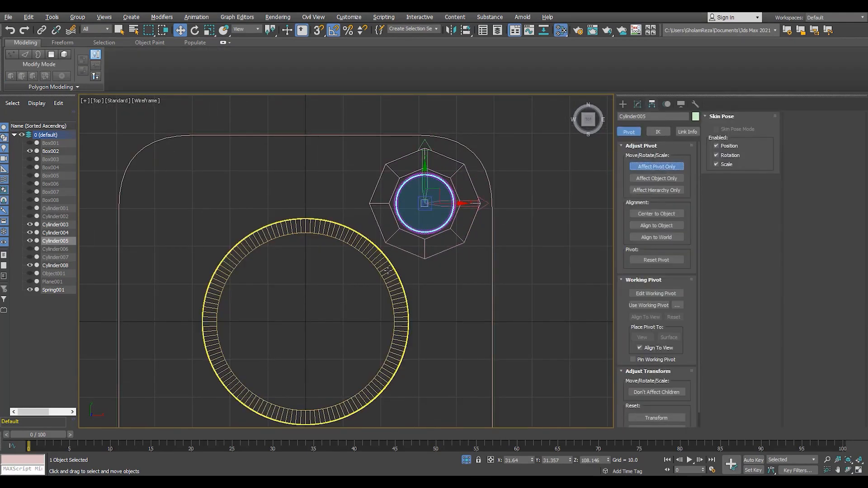
left_click(394, 271)
left_click(657, 166)
Mirror the bolt to all four flange corners with two Symmetry modifiers, one on X and one on Y
left_click(637, 104)
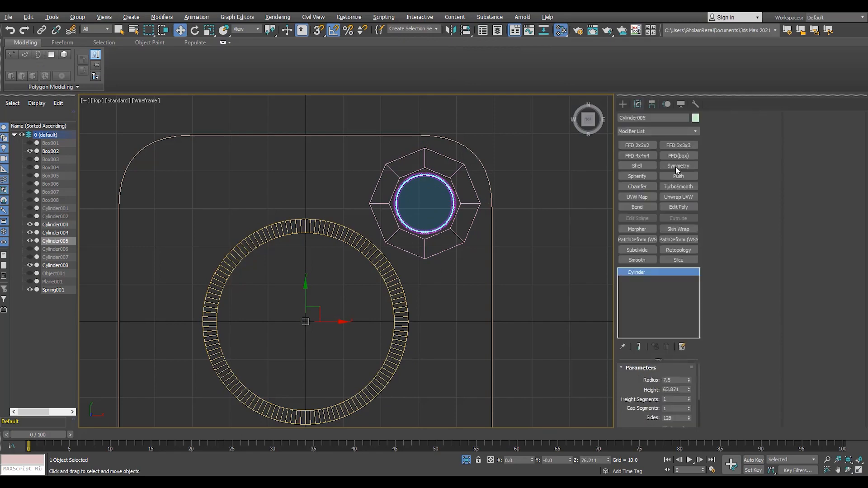
left_click(678, 168)
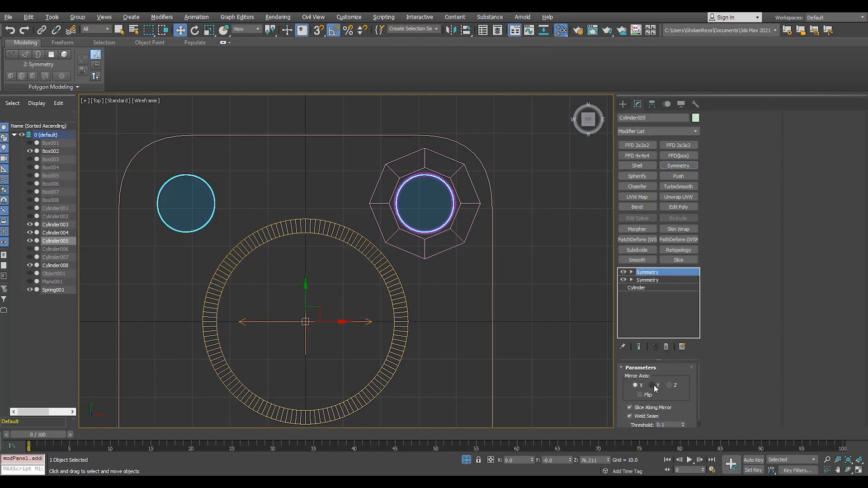
left_click(653, 385)
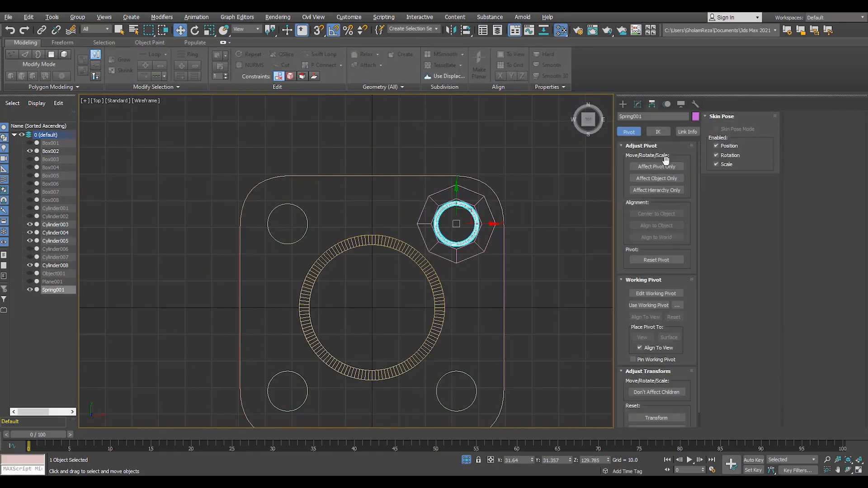
Align the spring's pivot to the neck's centre and mirror the spring to all four corners with Symmetry modifiers on X and Y
left_click(638, 105)
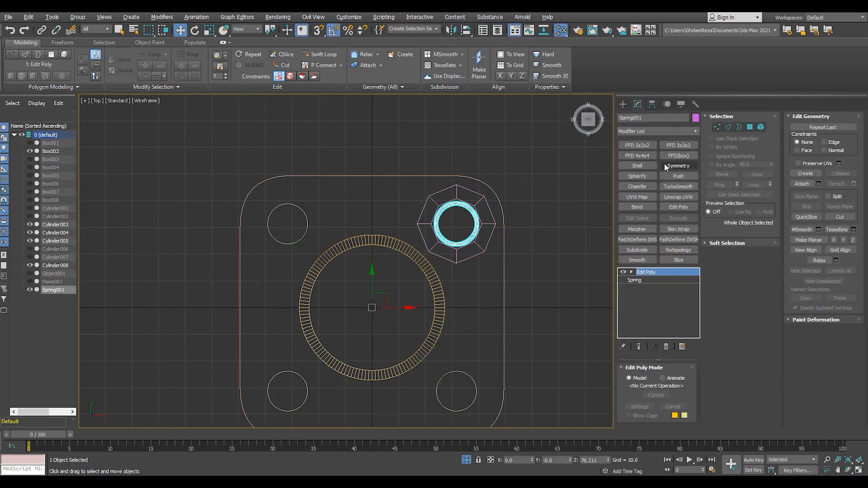
left_click(678, 165)
left_click(490, 239)
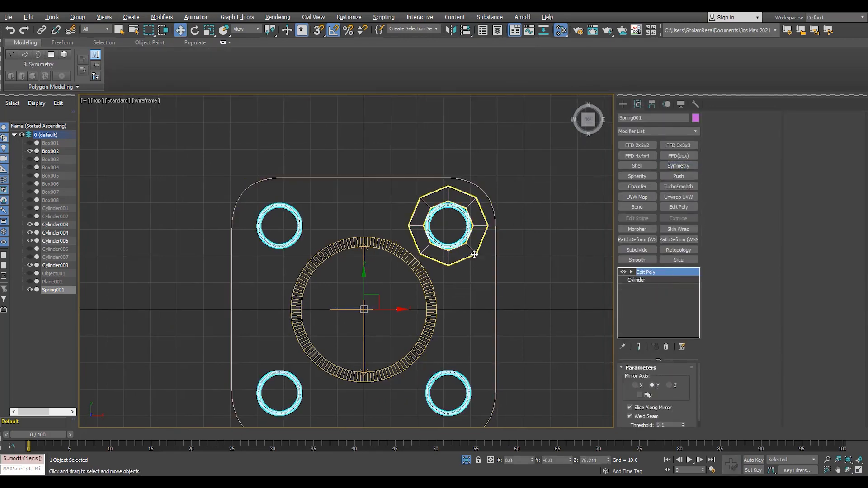
Mirror the nut to all four flange corners with Symmetry modifiers on X and Y
left_click(678, 166)
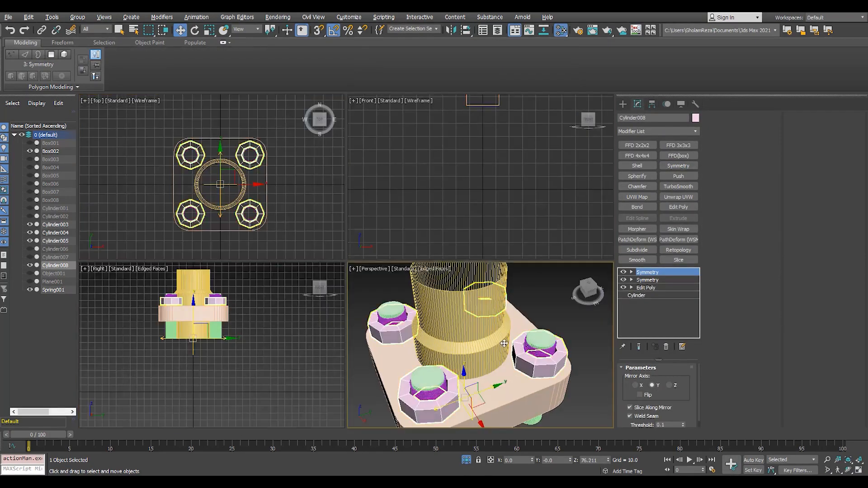
scroll(519, 256, "up", 5)
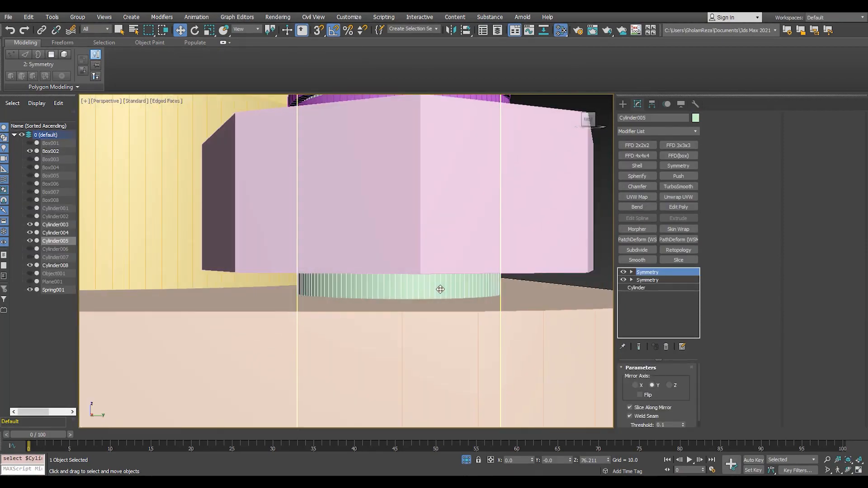
Clone the bolt cylinder in place, below its Symmetry modifiers working from the base Cylinder level
scroll(440, 289, "down", 3)
left_click(645, 287)
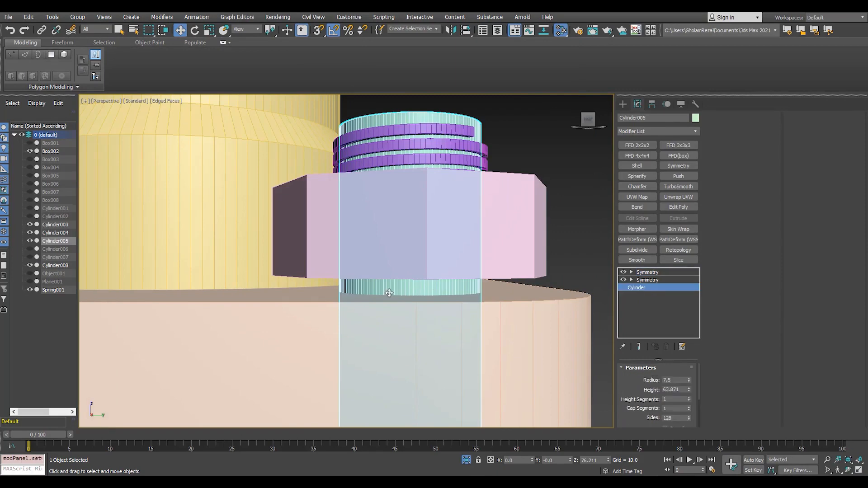
scroll(387, 291, "down", 4)
mouse_move(387, 292)
middle_mouse_down("alt")
mouse_move(384, 304)
mouse_move(486, 274)
middle_mouse_up("alt")
scroll(391, 305, "up", 2)
key("ctrl+v")
left_click(411, 277)
scroll(403, 271, "down", 4)
scroll(457, 267, "up", 2)
left_click(697, 288)
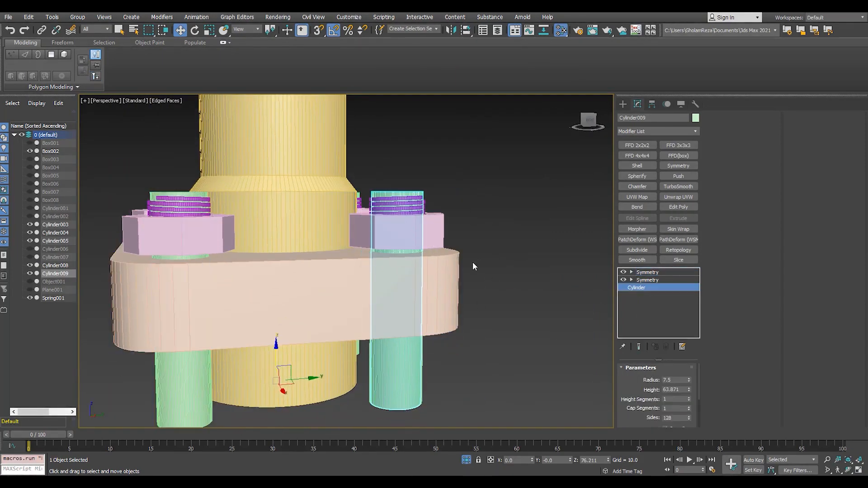
Add Edit Poly beneath the copy's Symmetry modifiers and snap its bottom vertices up to the upper flange plate's top surface
left_click(685, 207)
key("1")
key("F3")
left_click_drag(457, 383, 352, 422)
key("F3")
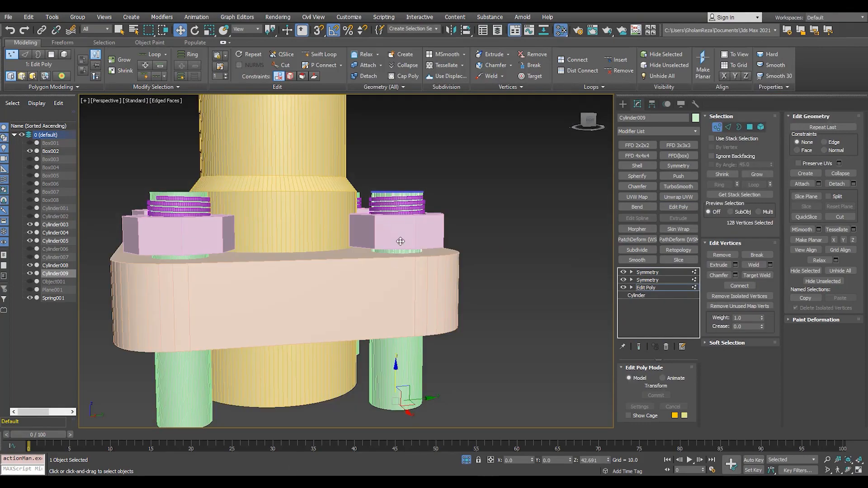
key("f")
key("z")
scroll(407, 245, "up", 5)
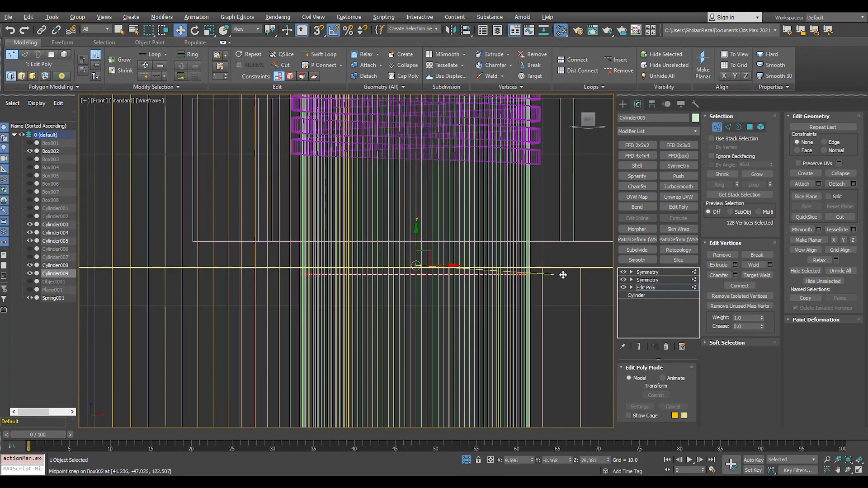
left_click_drag(367, 248, 366, 247)
scroll(368, 230, "down", 5)
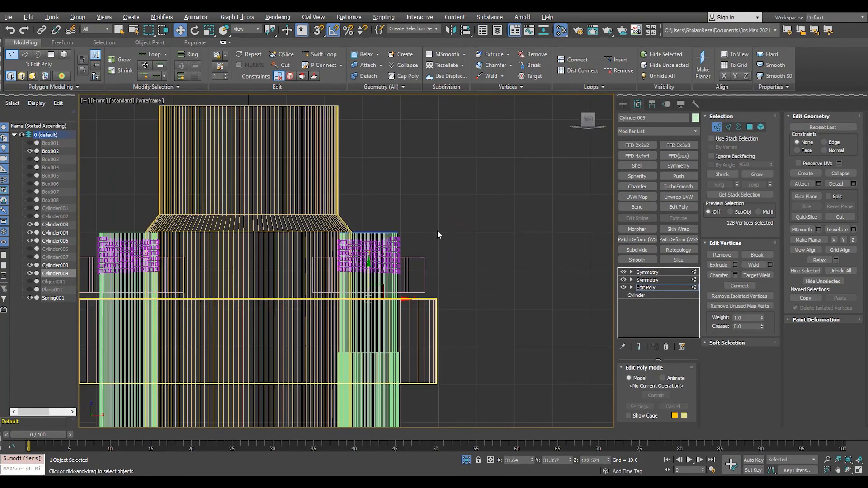
Snap the copied cylinder's top vertices down to the underside of the nut
scroll(368, 271, "up", 2)
left_click_drag(465, 310, 465, 310)
scroll(411, 309, "up", 4)
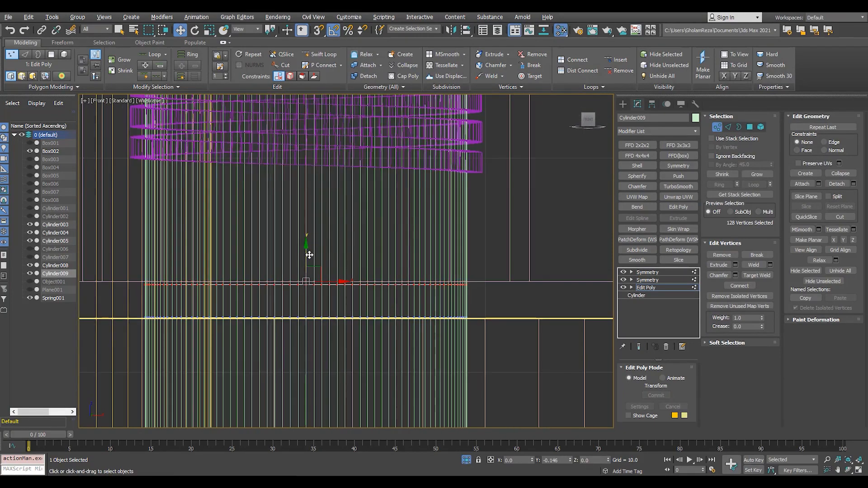
Bevel the short cylinder's ring of side polygons outward with a height of 8.172 to form a washer
key("alt+w")
middle_click(442, 306)
key("alt+w")
scroll(414, 254, "up", 6)
key("4")
scroll(385, 285, "up", 2)
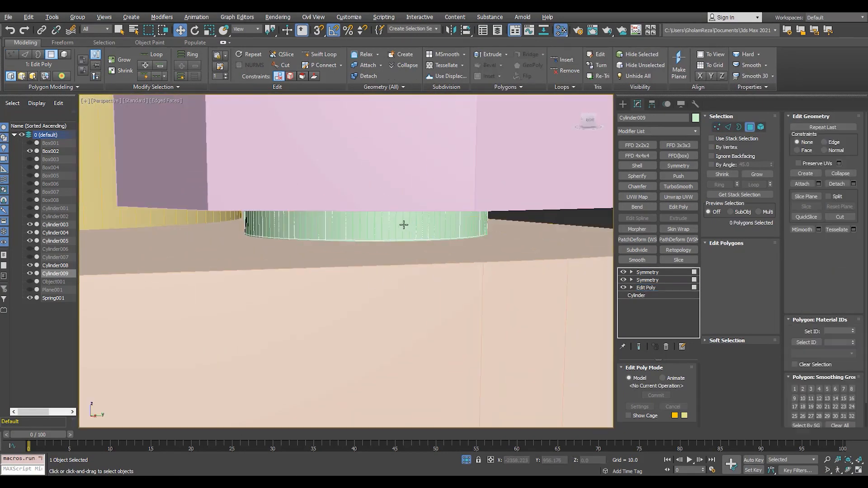
left_click(403, 225)
left_click(391, 225, "shift")
scroll(391, 226, "down", 5)
key("ctrl+shift+b")
middle_click_drag(398, 267, 376, 289, "alt")
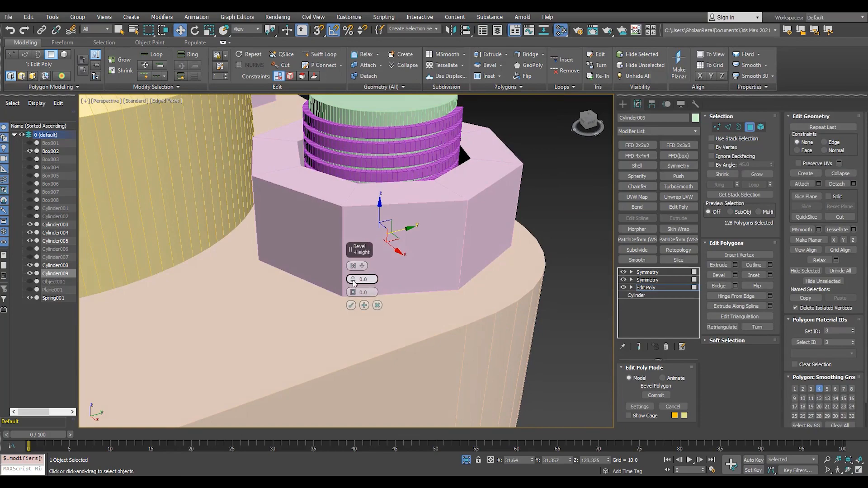
left_click(376, 281)
left_click_drag(353, 279, 359, 254)
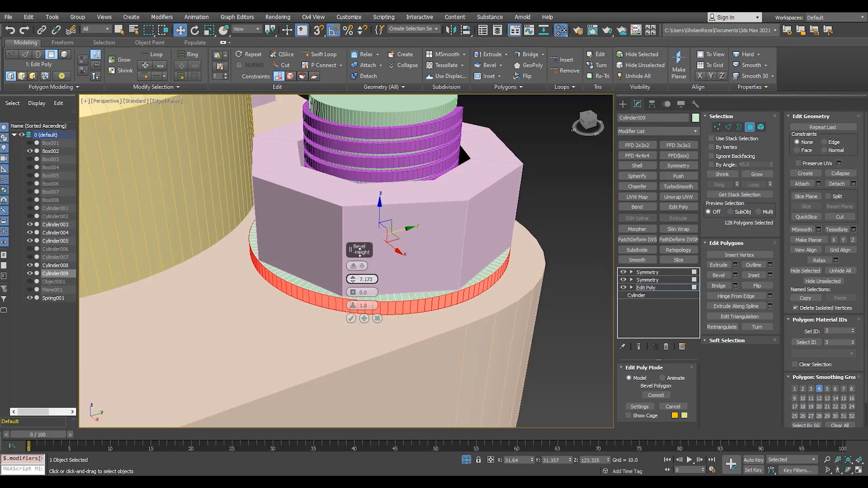
middle_click_drag(524, 251, 474, 294, "alt")
scroll(486, 231, "up", 4)
scroll(474, 294, "down", 4)
scroll(474, 294, "up", 1)
left_click_drag(355, 279, 359, 286)
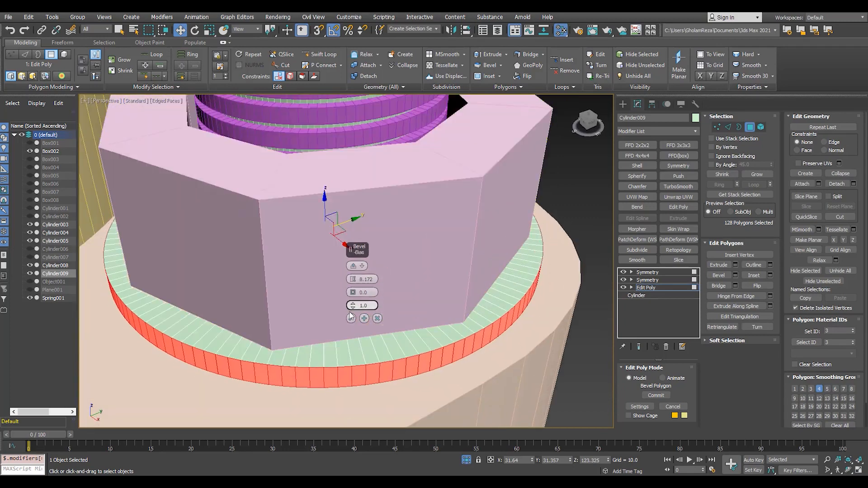
left_click(351, 318)
Divide the washer's rim with an edge loop, bevel its lower row outward by 1.477, and return to the top Symmetry level
middle_click_drag(388, 362, 391, 326, "alt")
scroll(404, 253, "up", 2)
key("2")
double_click(403, 289)
key("4")
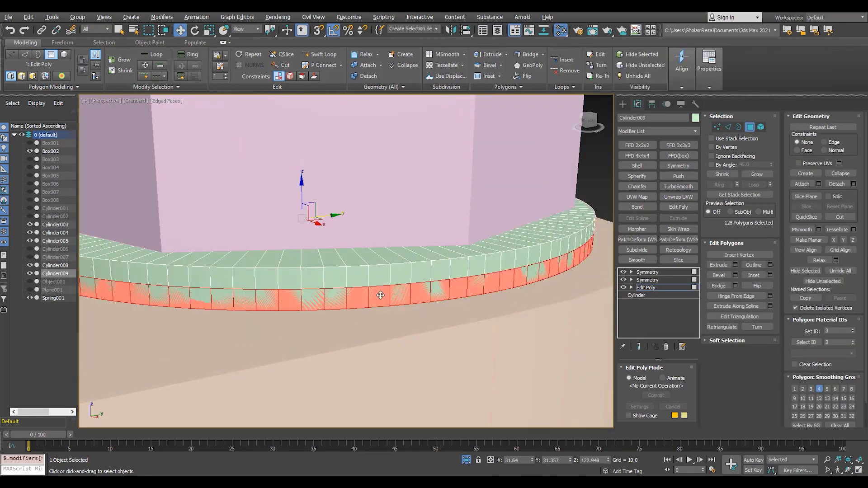
key("ctrl+shift+b")
left_click_drag(355, 279, 384, 21)
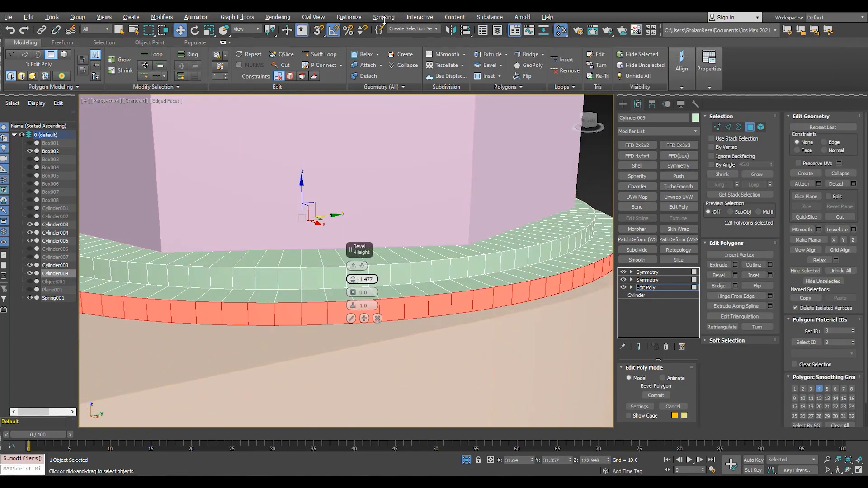
left_click(351, 319)
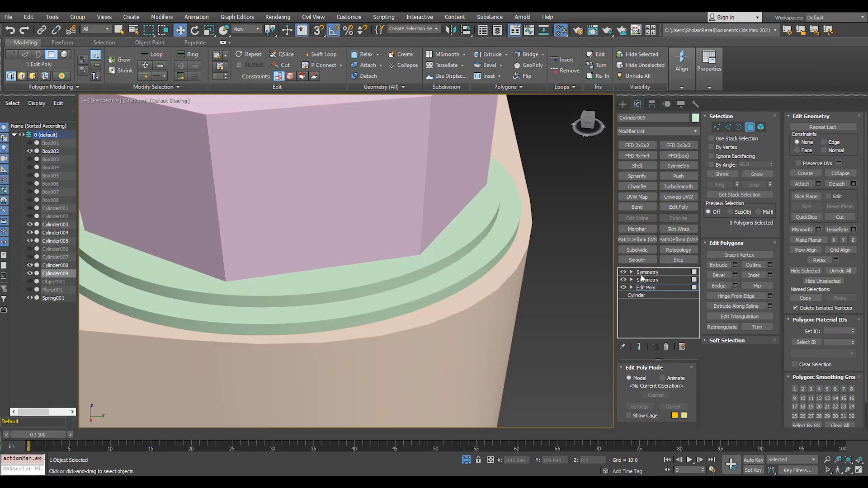
left_click(647, 272)
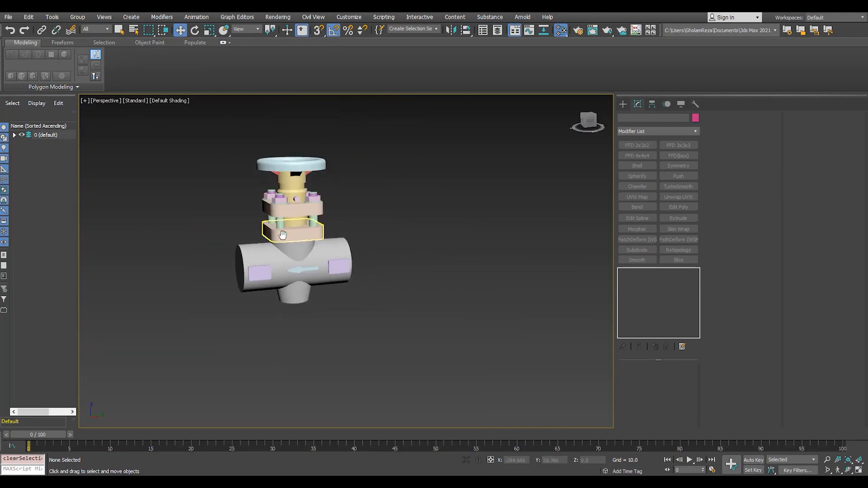
In the right view, select everything except the horizontal pipe, its two plates and the arrow, and rotate the selection to tilt it
key("alt+w")
right_click(217, 354)
scroll(467, 206, "down", 5)
key("alt+w")
key("ctrl+a")
middle_click_drag(294, 310, 339, 305)
left_click(270, 309, "alt")
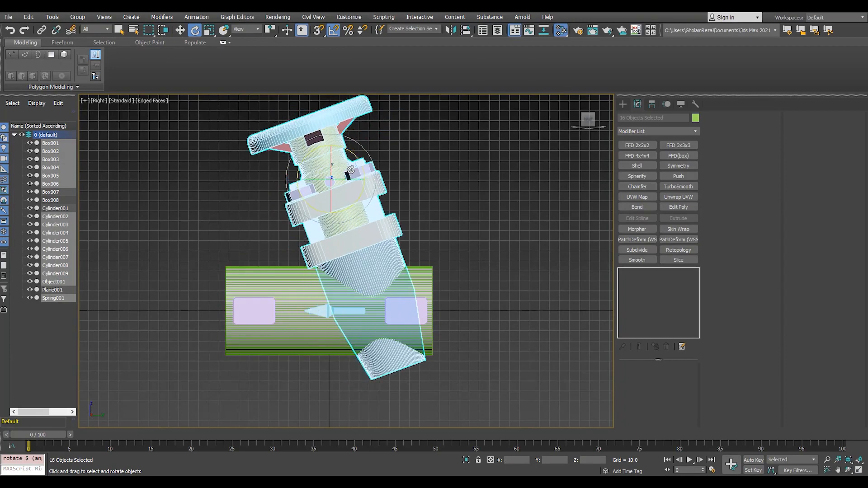
Move the tilted assembly about 50.6 units along the pipe towards its middle and adjust its height
key("w")
left_click_drag(361, 196, 310, 196)
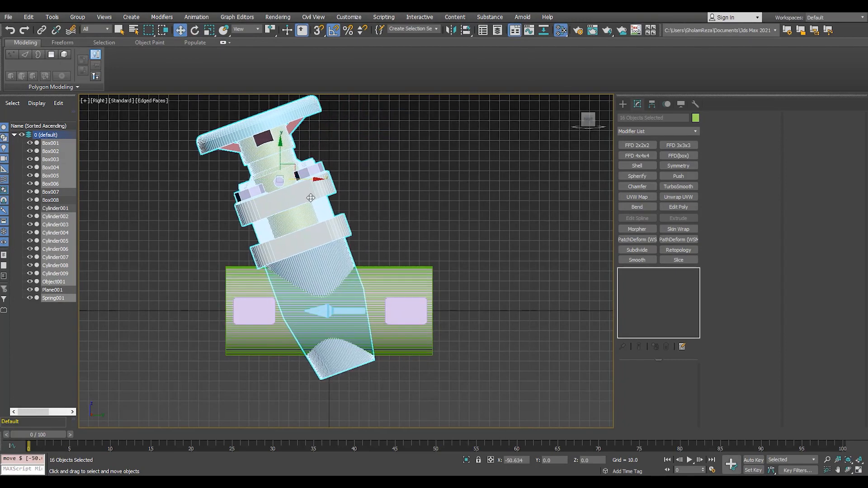
key("alt+w")
right_click(442, 326)
scroll(442, 326, "up", 3)
key("alt+w")
middle_click_drag(212, 249, 258, 270, "alt")
key("F4")
scroll(258, 270, "up", 4)
scroll(251, 206, "down", 6)
scroll(249, 171, "up", 5)
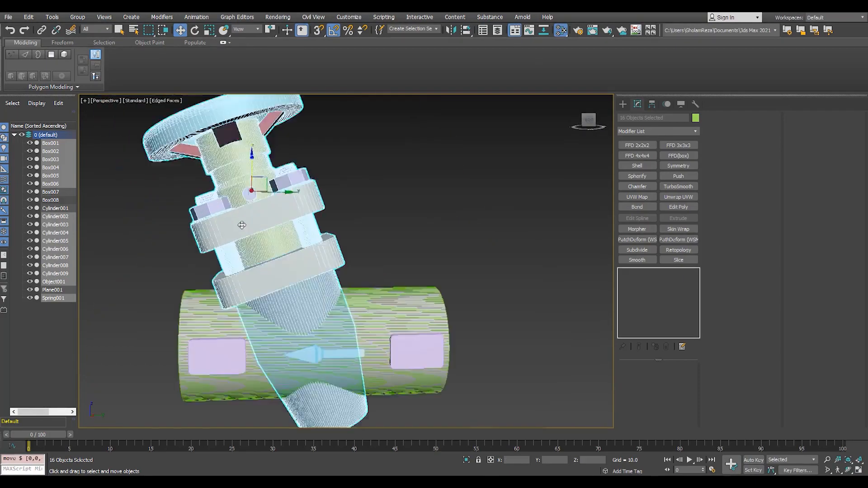
Examine the tilted assembly's placement on the pipe from above, in wireframe and shaded display, and in perspective
key("F4")
scroll(245, 302, "down", 5)
middle_click_drag(246, 303, 329, 344, "alt")
key("t")
key("F3")
scroll(290, 294, "up", 8)
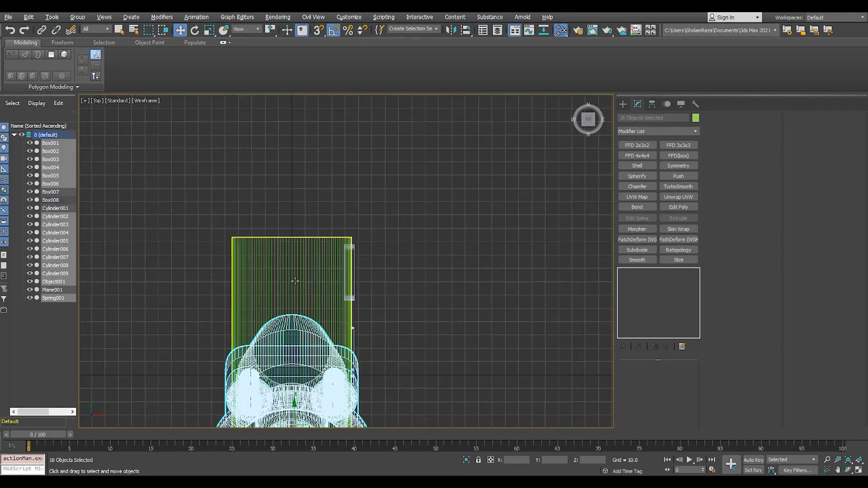
scroll(291, 294, "down", 8)
key("F3")
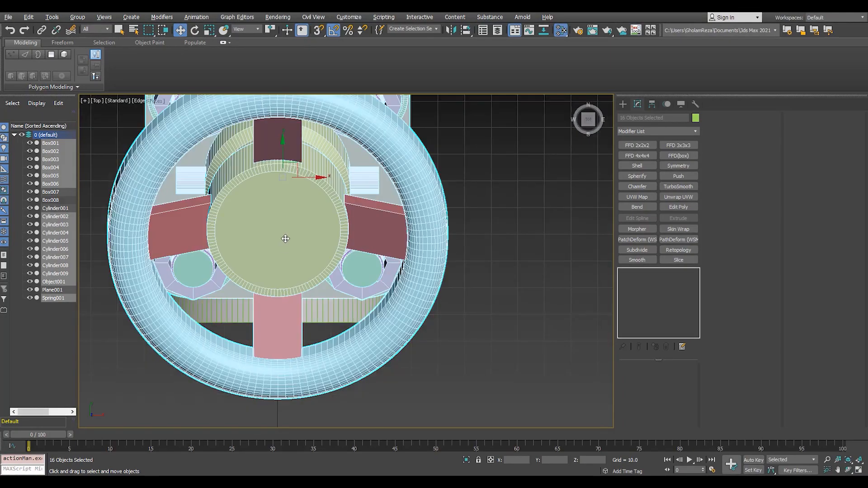
key("F3")
scroll(285, 244, "up", 10)
key("alt+w")
key("p")
key("alt+w")
middle_click_drag(274, 295, 306, 222, "alt")
Auto-smooth all polygons of the horizontal pipe with a threshold of 25
left_click(309, 212)
middle_click_drag(297, 298, 302, 291)
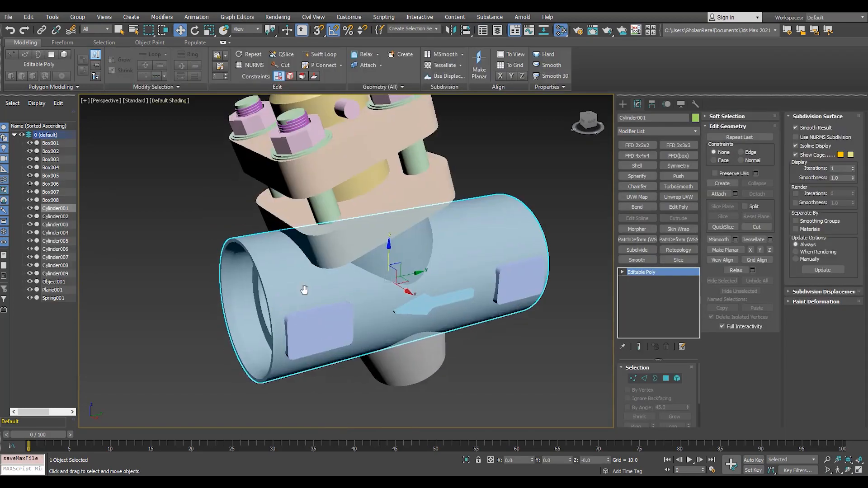
key("F4")
scroll(203, 285, "up", 4)
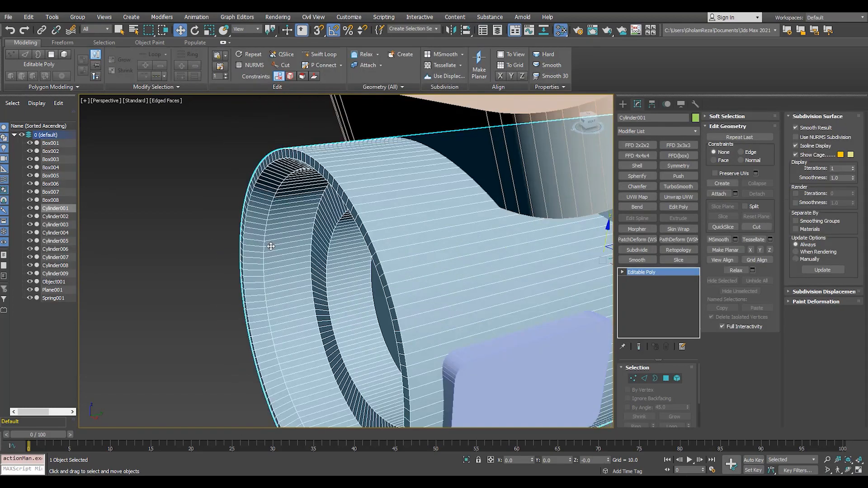
key("4")
key("ctrl+a")
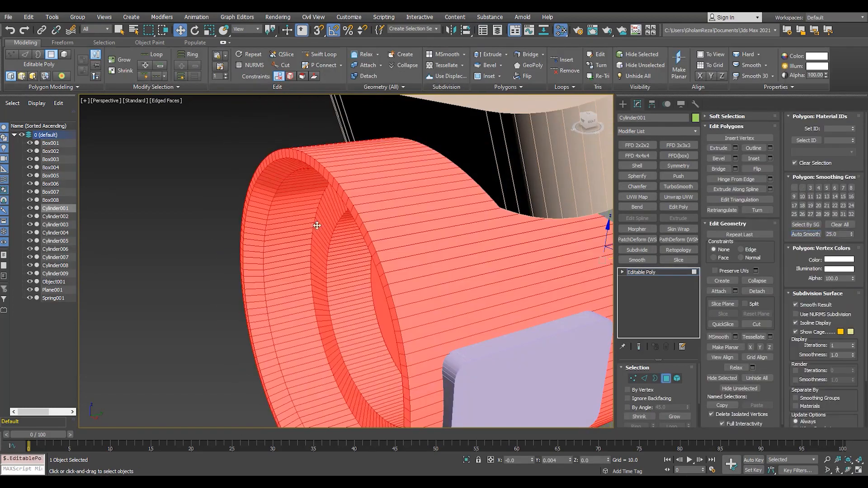
left_click(226, 217)
key("F4")
middle_click_drag(226, 218, 253, 217, "alt")
scroll(261, 215, "up", 3)
scroll(260, 215, "down", 3)
scroll(329, 206, "down", 5)
scroll(316, 226, "up", 2)
key("F4")
key("F4")
left_click(641, 272)
scroll(360, 242, "down", 2)
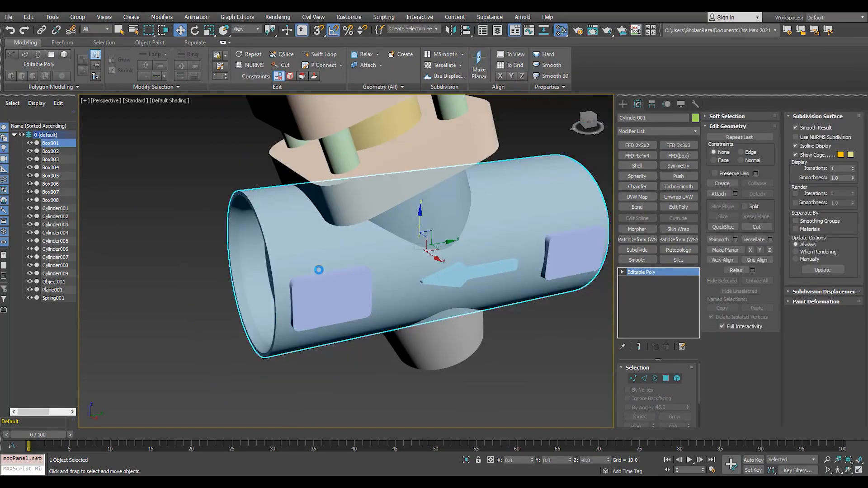
Attach the upper flange plate to the lower one and auto-smooth all their polygons with a threshold of 45
left_click(418, 171)
scroll(419, 171, "up", 3)
middle_click_drag(419, 171, 395, 213)
key("F4")
key("4")
left_click(644, 273)
middle_click_drag(346, 227, 372, 265)
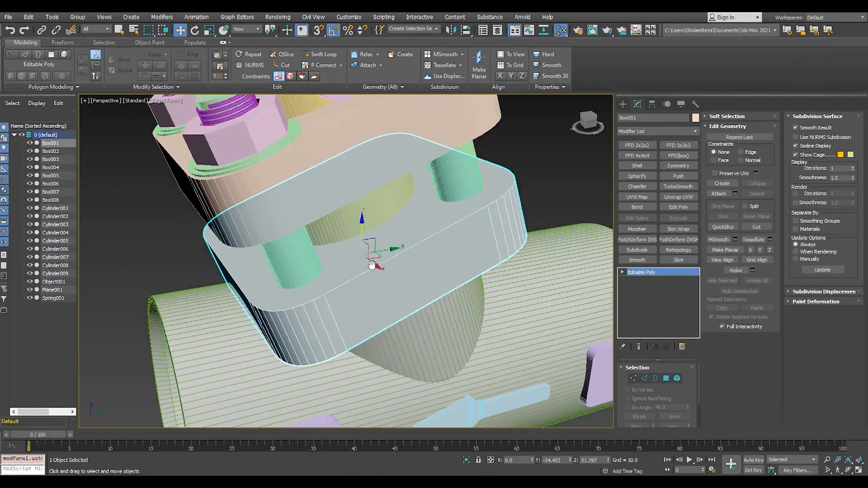
scroll(372, 265, "down", 5)
key("4")
key("ctrl+a")
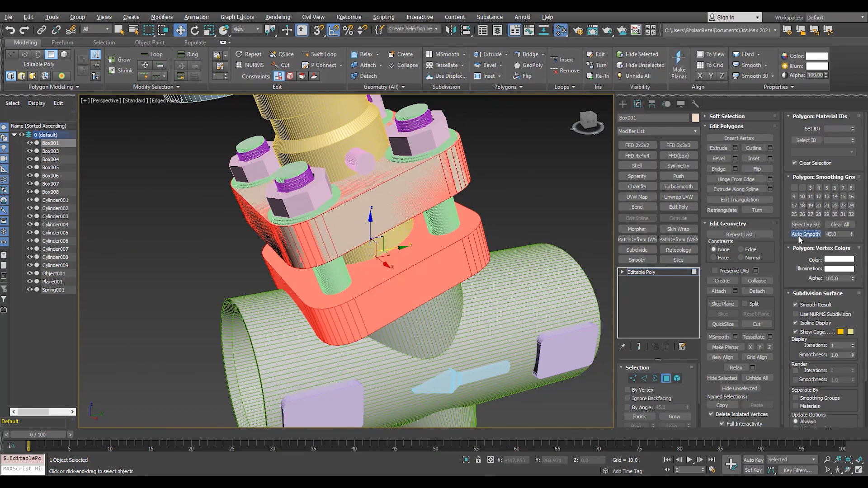
left_click(641, 272)
Apply TurboSmooth separated by smoothing groups to the joined flange plates and collapse the result to Editable Poly
key("z")
left_click(677, 186)
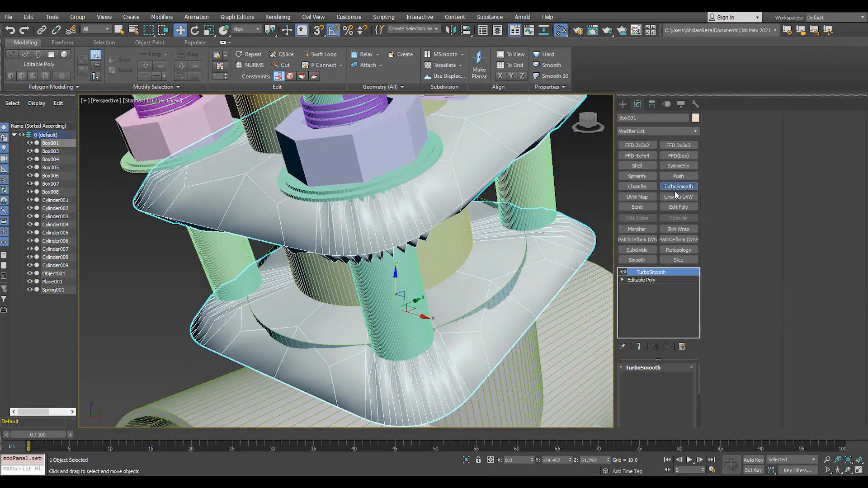
scroll(368, 215, "up", 4)
middle_click_drag(367, 216, 390, 213, "alt")
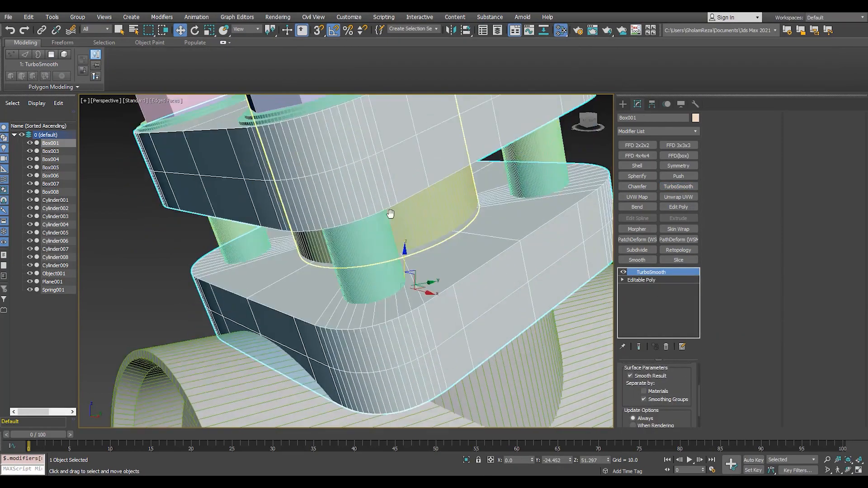
key("F4")
scroll(394, 210, "down", 5)
scroll(386, 277, "up", 6)
scroll(376, 287, "down", 5)
scroll(418, 274, "up", 3)
key("ctrl+z")
key("F4")
scroll(369, 285, "up", 4)
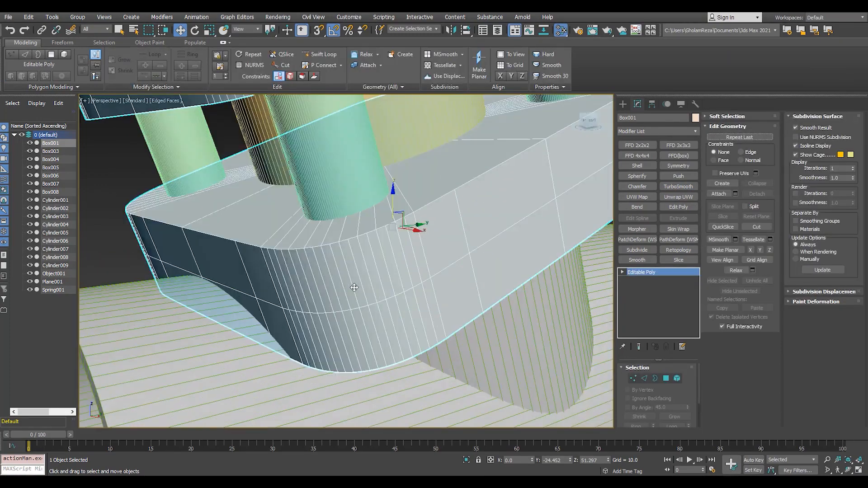
Reapply Auto Smooth to the polygons of the joined flange plates and leave polygon editing
scroll(361, 286, "down", 2)
key("4")
left_click(794, 236)
left_click(641, 272)
scroll(316, 273, "down", 5)
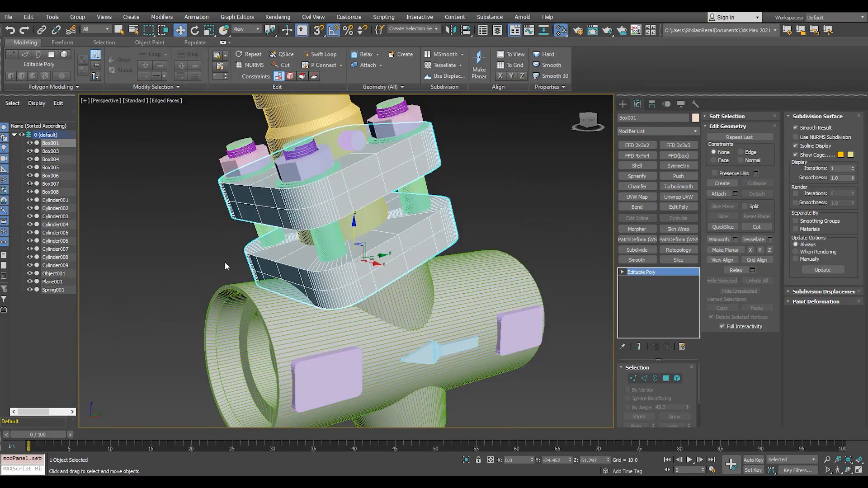
Add an Edit Poly modifier to the front handwheel spoke and auto-smooth all its polygons
left_click(64, 152)
scroll(362, 211, "down", 5)
scroll(327, 140, "up", 7)
middle_click_drag(399, 157, 442, 174)
left_click(677, 207)
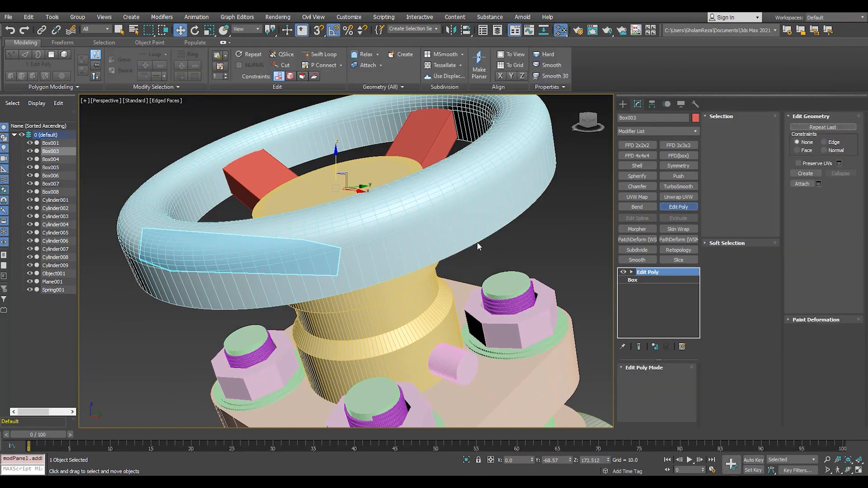
key("4")
key("ctrl+a")
scroll(794, 410, "down", 2)
left_click(805, 410)
Select the spoke's four long edges as a ring and chamfer them with several segments to round them
middle_click_drag(312, 226, 331, 254, "alt")
scroll(331, 254, "up", 3)
key("F3")
key("2")
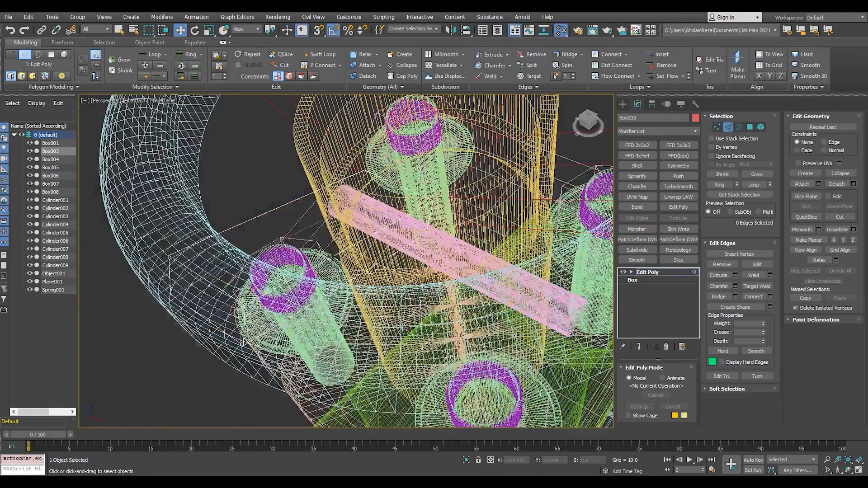
left_click(331, 255)
key("alt+r")
key("F3")
scroll(349, 236, "up", 3)
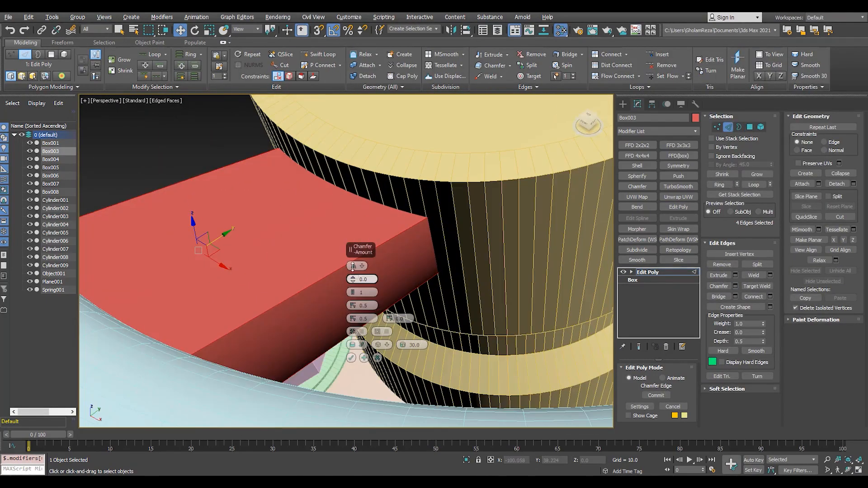
scroll(352, 293, "up", 3)
key("F4")
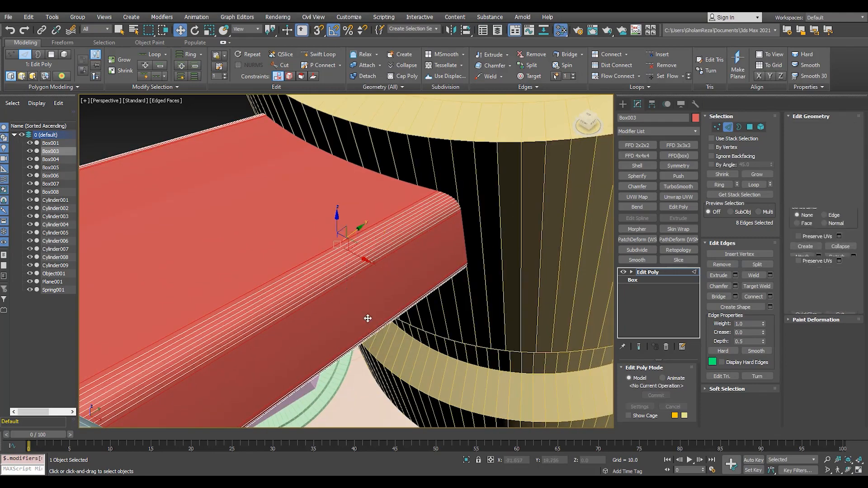
Auto-smooth all polygons of the chamfered handwheel spoke and leave polygon editing
key("4")
key("ctrl+a")
scroll(822, 398, "down", 2)
left_click(658, 274)
scroll(344, 215, "down", 5)
mouse_move(316, 202)
middle_mouse_down("alt")
mouse_move(289, 167)
mouse_move(307, 194)
middle_mouse_up("alt")
scroll(307, 181, "up", 2)
Auto-smooth all polygons of the raised plate on the pipe's far end with a 45 threshold, and leave polygon editing
left_click(50, 160)
left_click(56, 168)
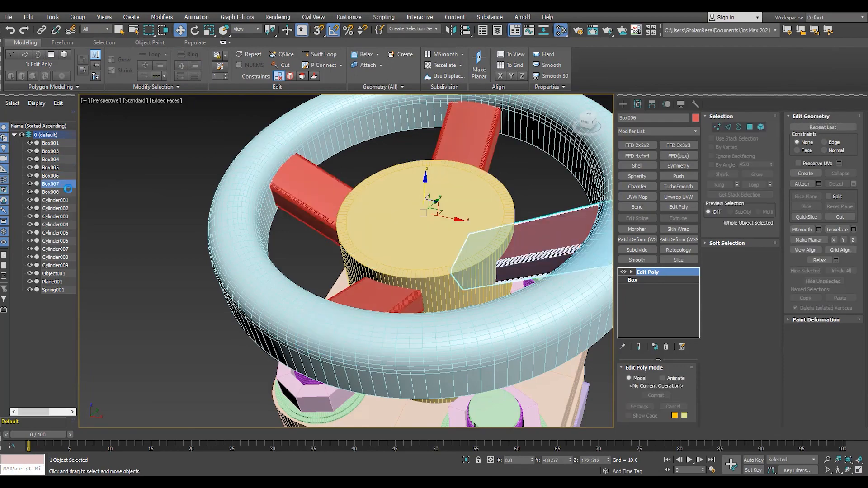
key("z")
key("4")
key("ctrl+a")
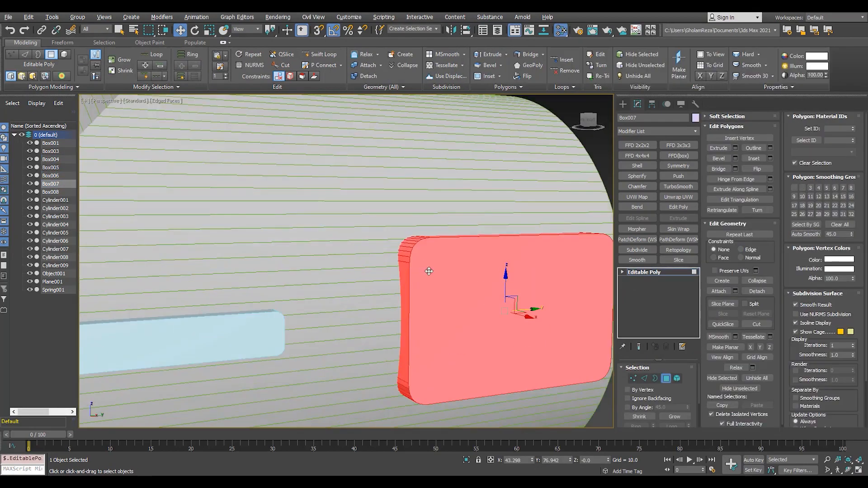
scroll(429, 271, "down", 2)
left_click(647, 272)
Auto-smooth all polygons of the raised plate near the pipe's open front end with a 45 threshold
scroll(204, 222, "down", 5)
scroll(446, 238, "up", 3)
key("4")
key("ctrl+a")
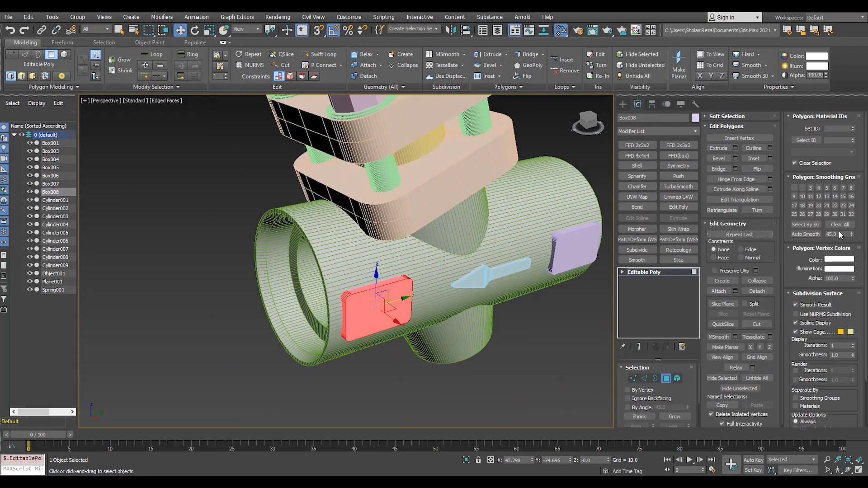
left_click(647, 272)
Auto-smooth all polygons of the tilted branch crossing the main pipe with a 45 threshold, and leave polygon editing
left_click(54, 199)
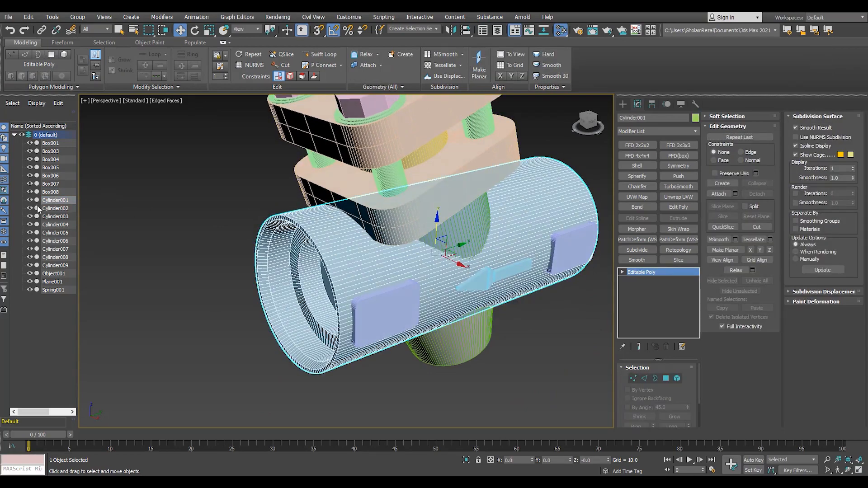
left_click(50, 209)
key("4")
middle_click_drag(407, 271, 434, 254, "alt")
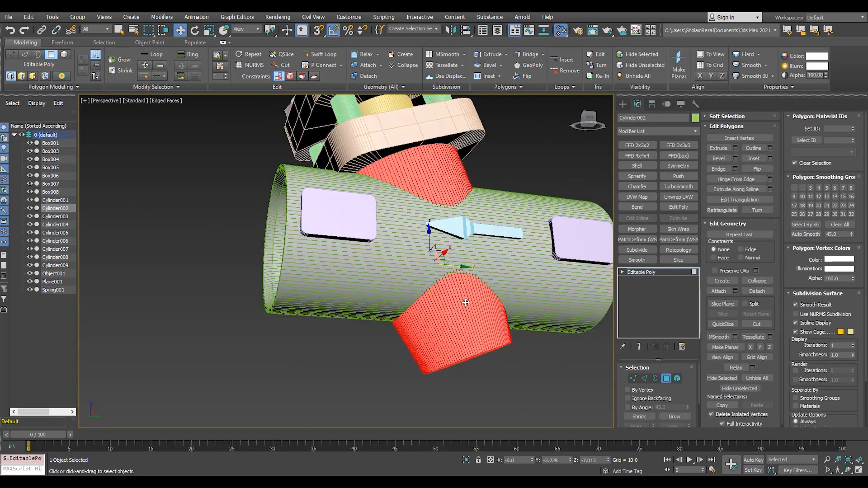
scroll(440, 311, "up", 3)
left_click(439, 311)
left_click(810, 234)
scroll(431, 287, "down", 4)
left_click(516, 351)
middle_click_drag(515, 351, 556, 343, "alt")
scroll(452, 280, "up", 3)
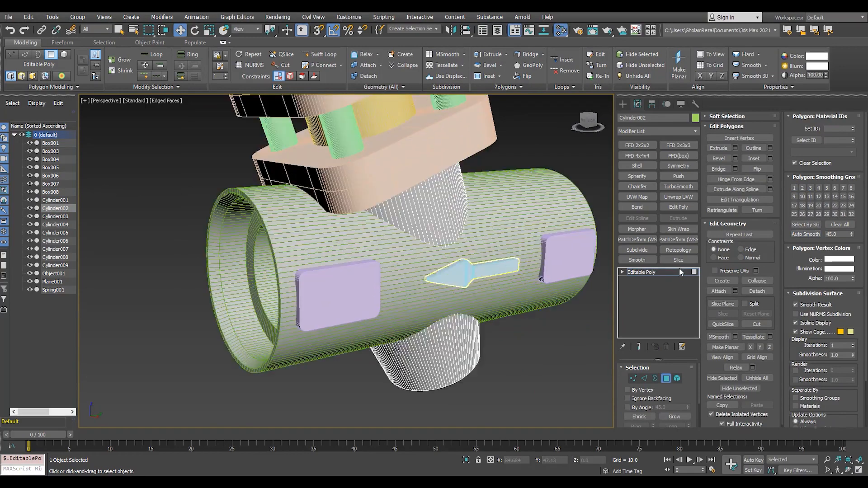
key("F4")
left_click(637, 273)
Auto-smooth all polygons of the stepped stem housing above the flanges with a threshold of 25
left_click(44, 217)
key("z")
key("F4")
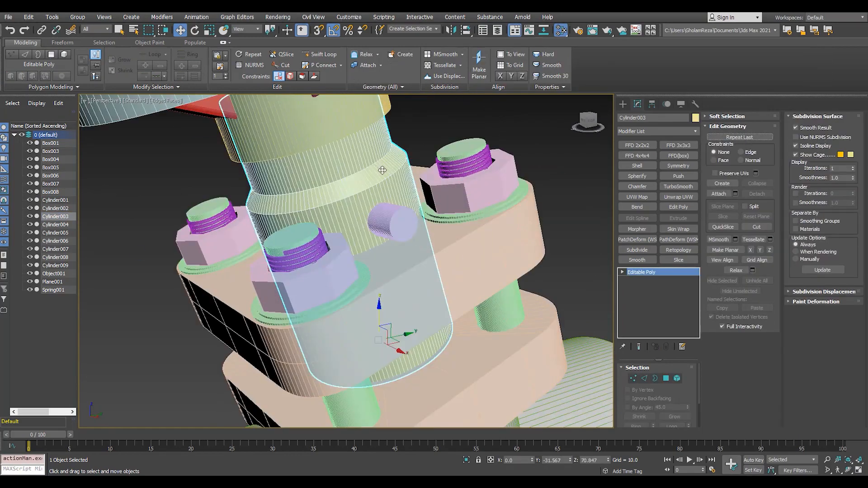
key("4")
key("ctrl+a")
scroll(457, 135, "up", 5)
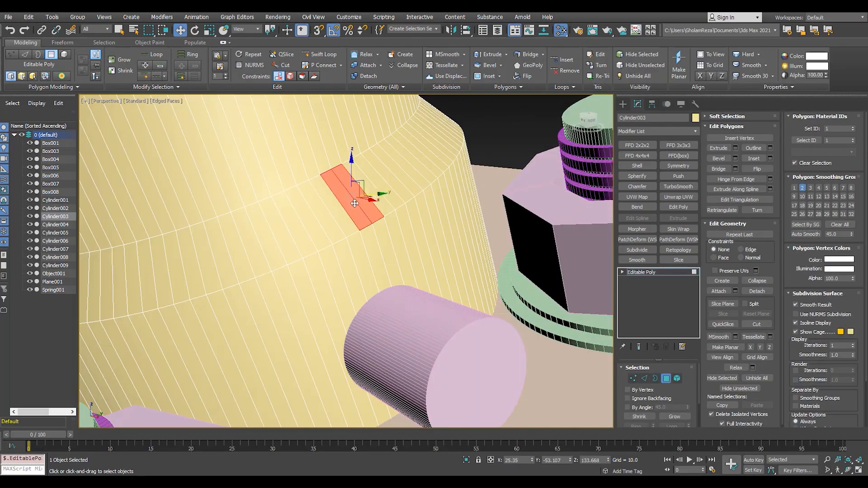
key("ctrl+a")
scroll(429, 294, "down", 15)
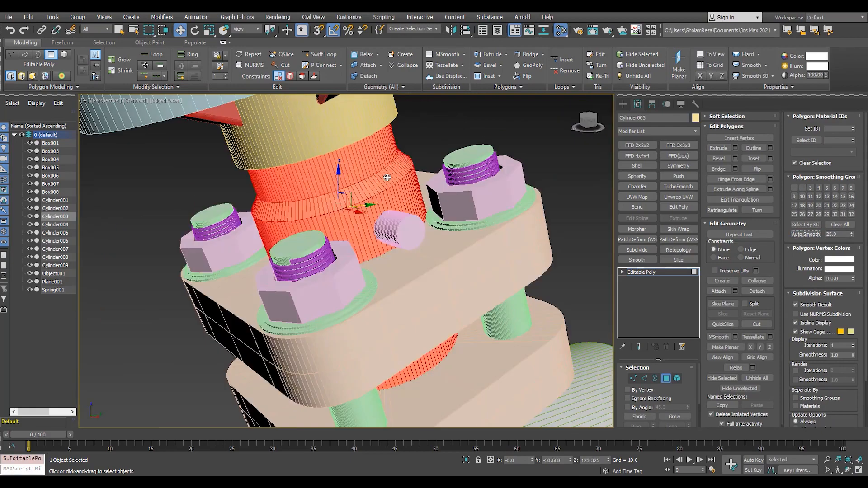
key("F4")
Try adding an Edit Poly modifier to the single short sleeve cylinder between the flange plates
key("4")
key("ctrl+a")
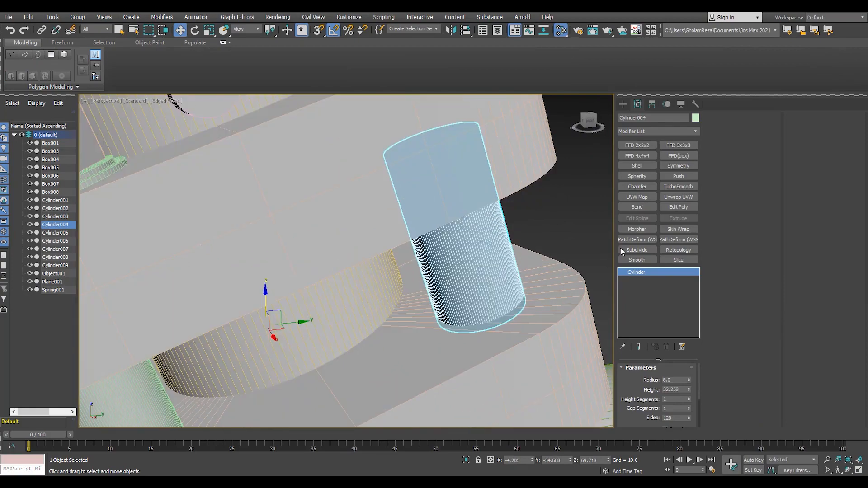
left_click(679, 207)
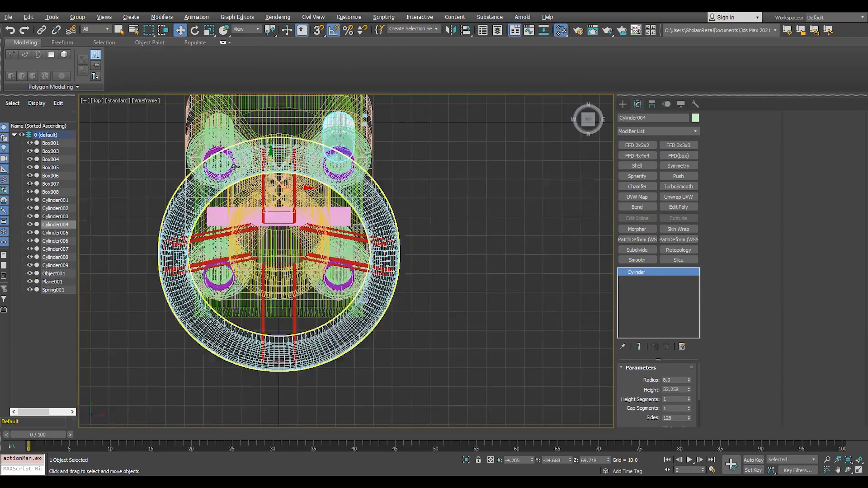
Replace the short sleeve between the flange plates with a cylinder mirrored by two Symmetry modifiers to all four bolts
middle_click_drag(235, 167, 254, 212)
scroll(357, 235, "up", 1)
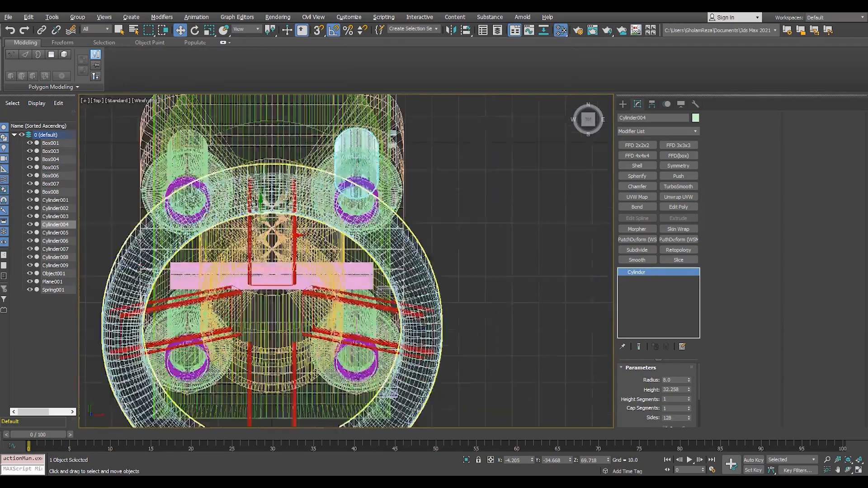
scroll(342, 267, "down", 3)
scroll(332, 303, "up", 1)
key("alt+w")
middle_click(485, 351)
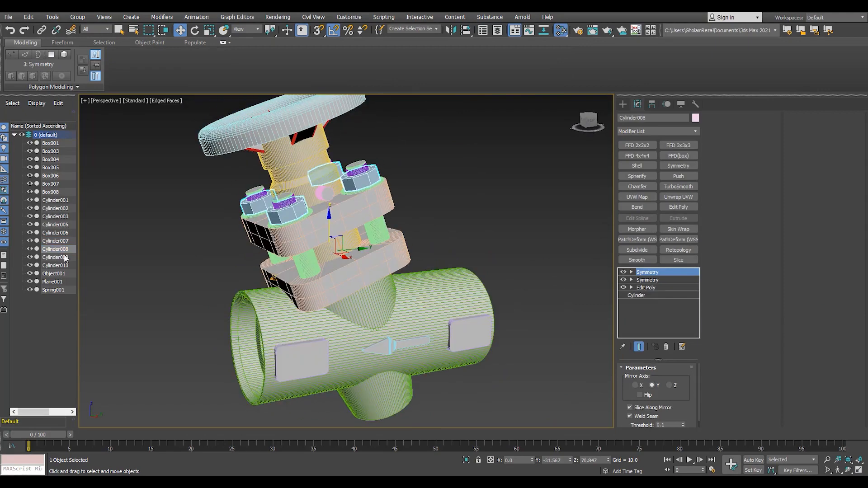
Add Edit Poly below the bolt shafts' Symmetry modifiers and auto-smooth their polygons, then add Edit Poly to the cross pin through the housing
left_click(59, 232)
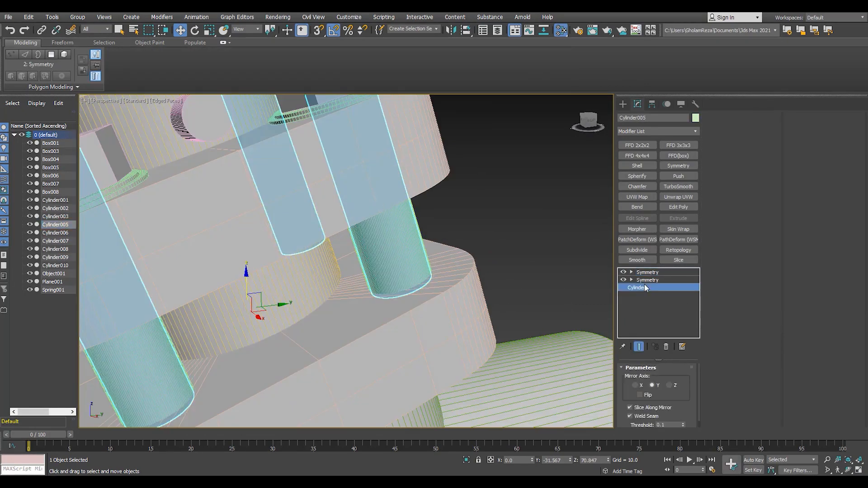
left_click(644, 288)
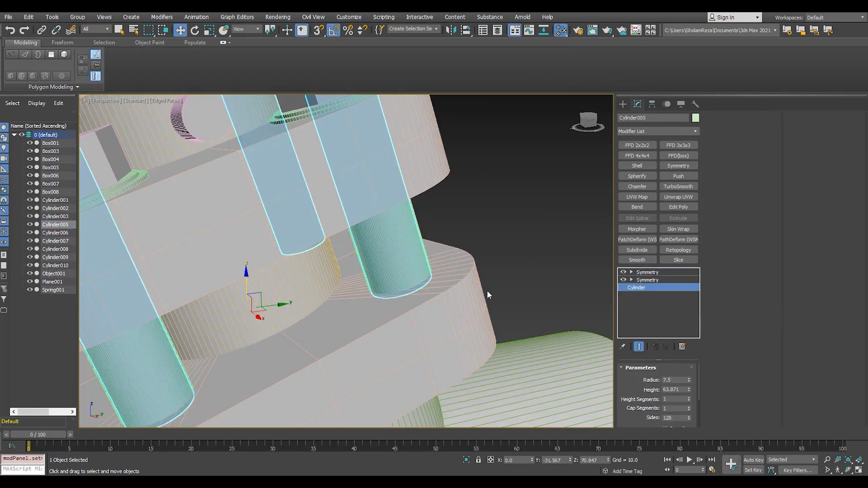
left_click(678, 207)
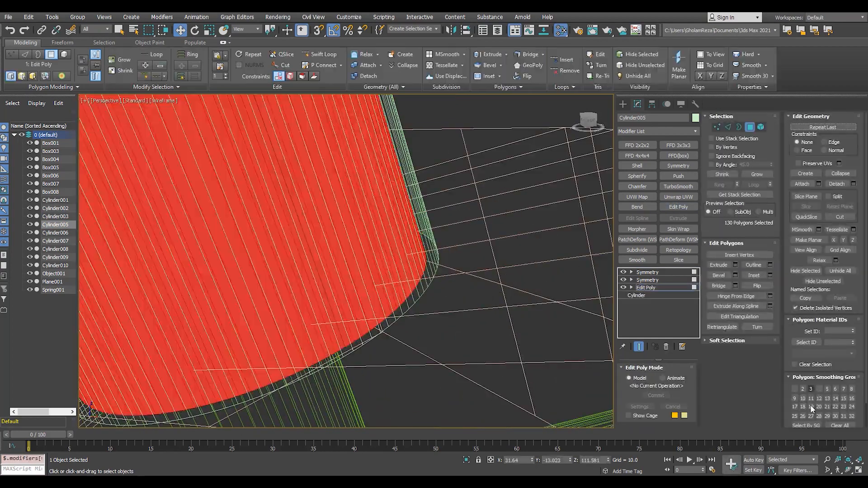
scroll(810, 405, "down", 1)
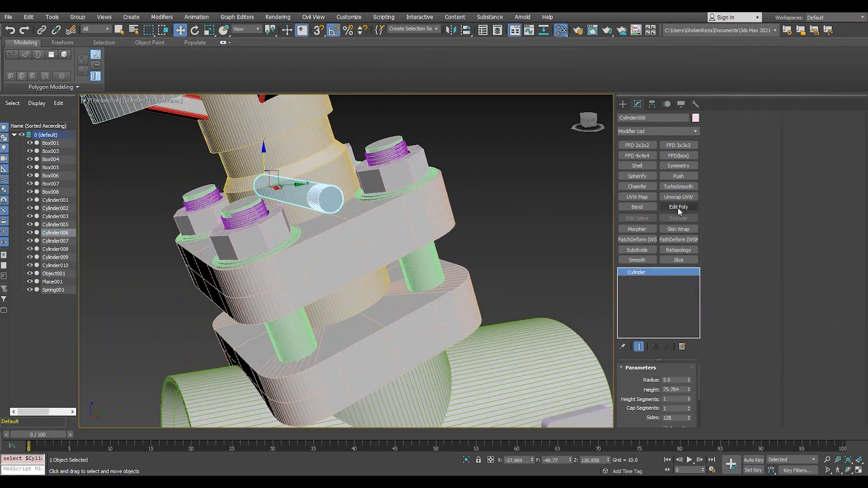
left_click(678, 206)
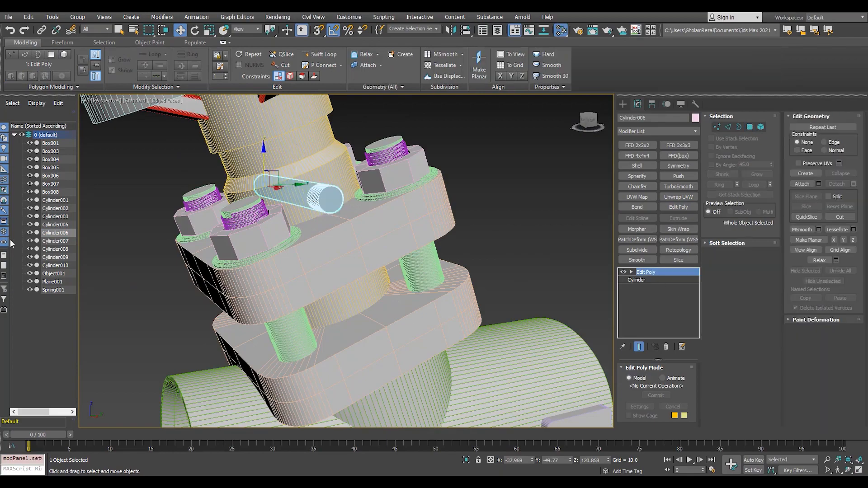
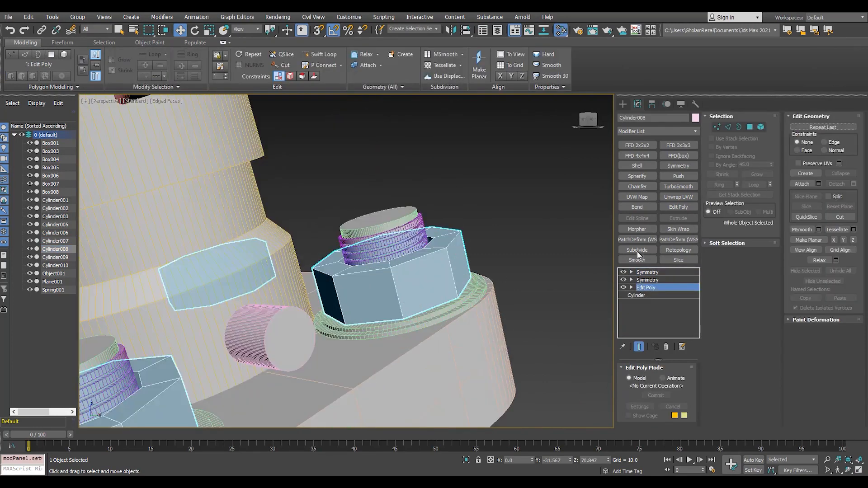
Add TurboSmooth above the nuts' Edit Poly and assign the inner bore polygons to smoothing group 8, then end isolation
left_click(678, 186)
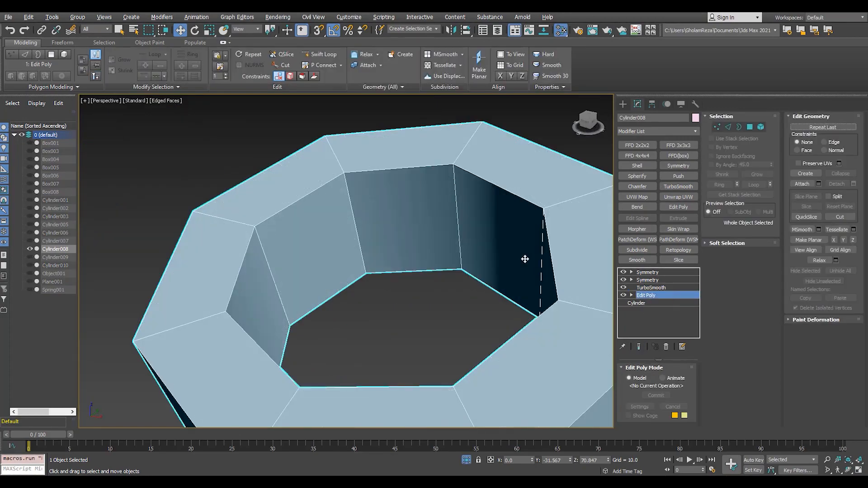
left_click(522, 255)
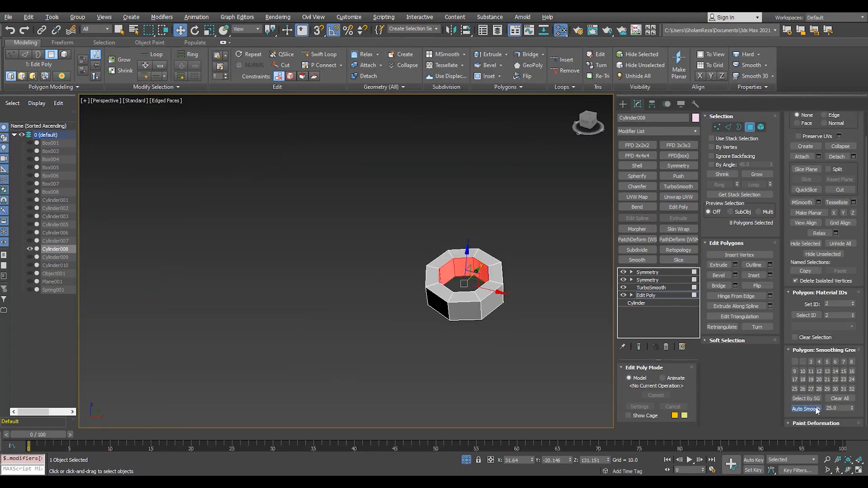
left_click(805, 409)
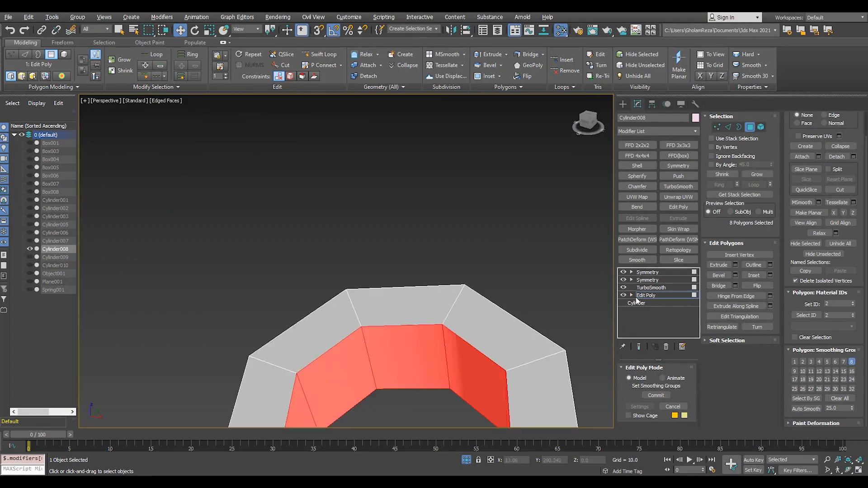
left_click(624, 287)
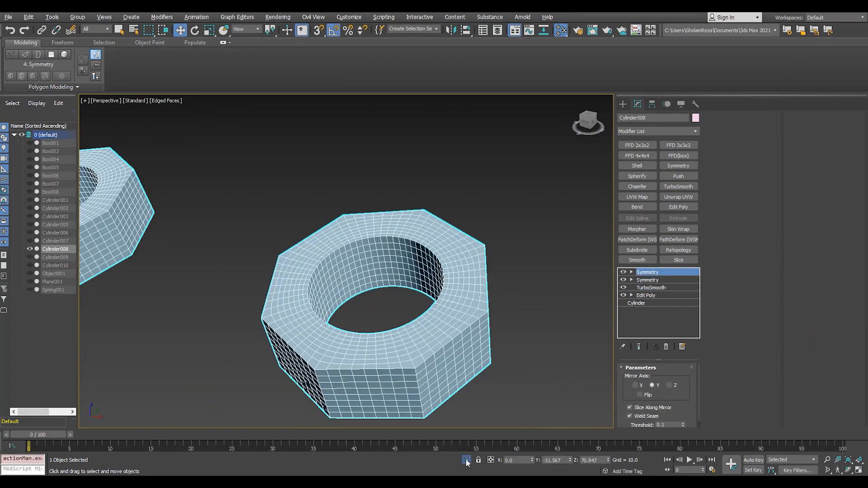
left_click(466, 459)
Auto-smooth all polygons of the isolated bolt washer with a 45 threshold and end isolation
left_click(443, 198)
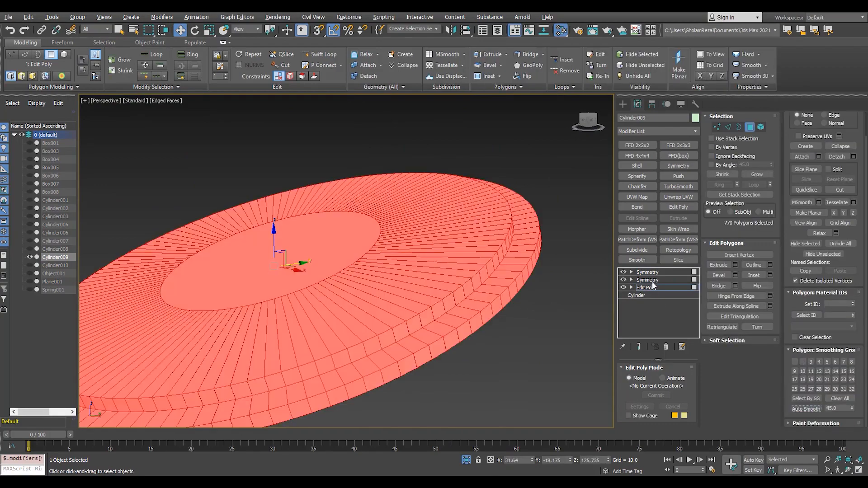
left_click(648, 272)
left_click(466, 460)
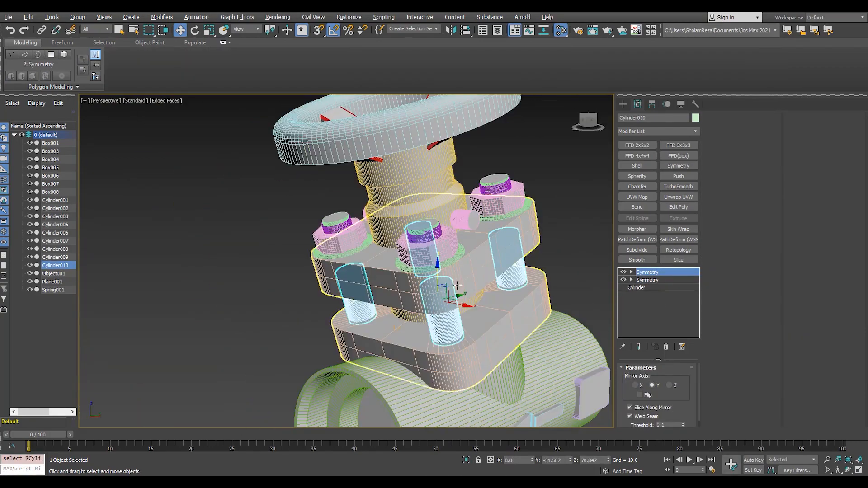
Add Edit Poly below the Symmetry modifiers of the four sleeves between the flanges and auto-smooth all polygons
left_click(646, 287)
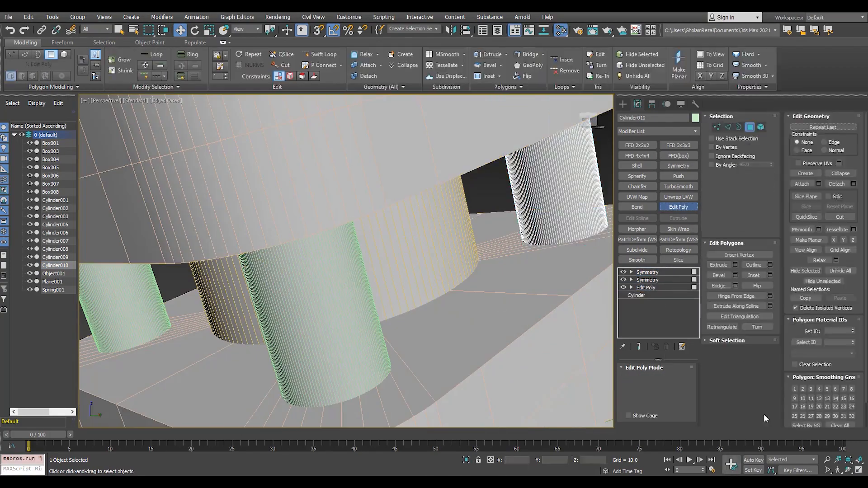
key("ctrl+a")
left_click(809, 408)
left_click(648, 271)
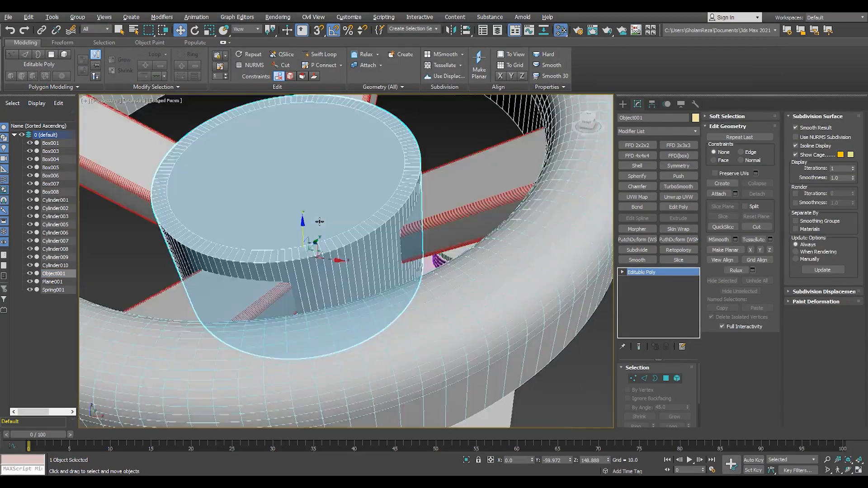
Auto-smooth the handwheel hub, then add Edit Poly to the pipe's flow arrow and auto-smooth its polygons with a 45 threshold
key("ctrl+a")
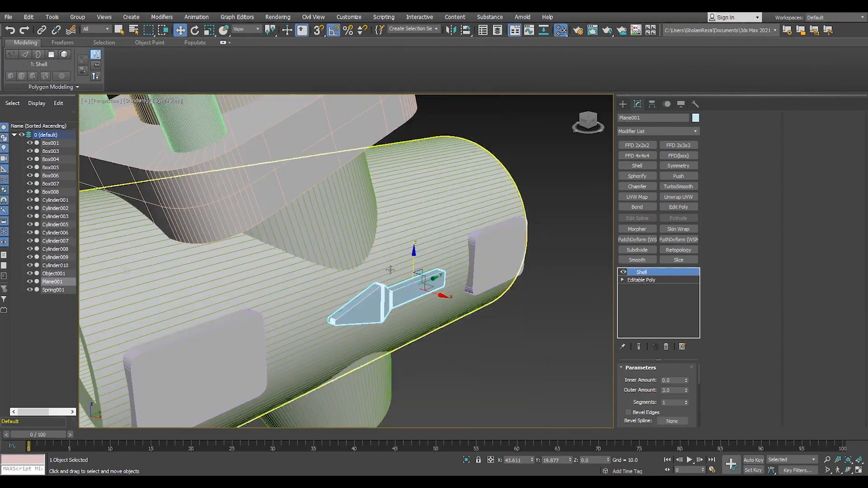
key("ctrl+a")
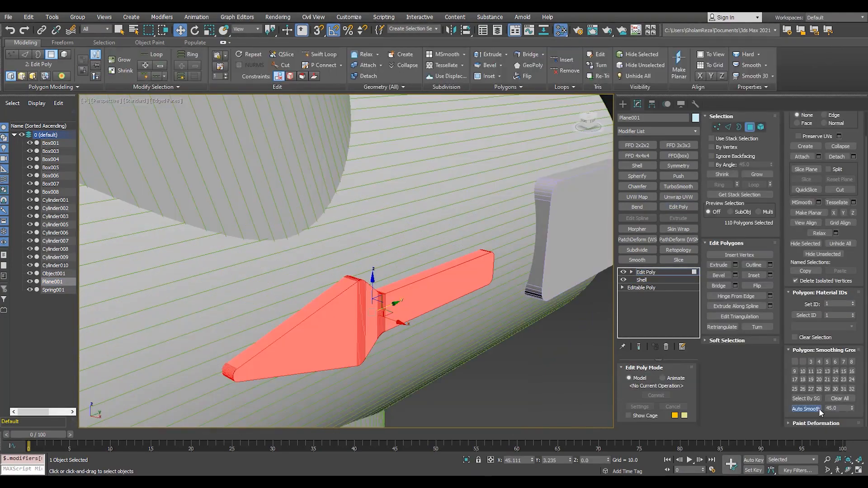
left_click(655, 271)
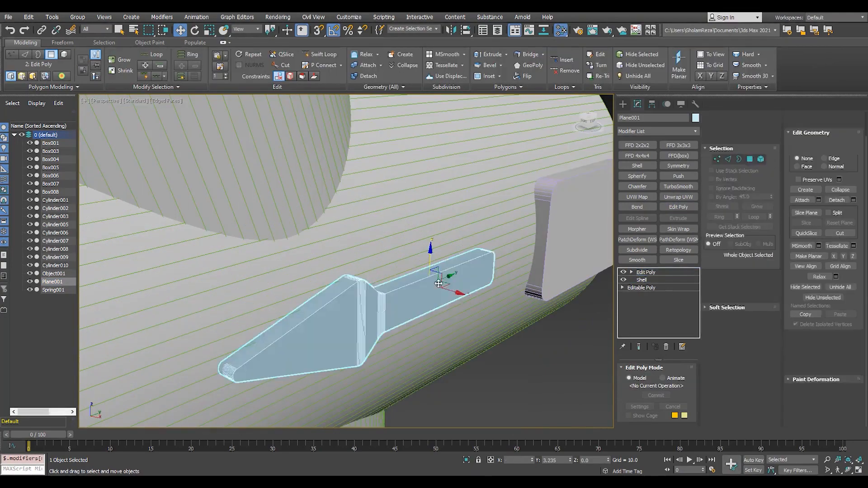
scroll(441, 281, "down", 3)
middle_click_drag(441, 281, 402, 292, "alt")
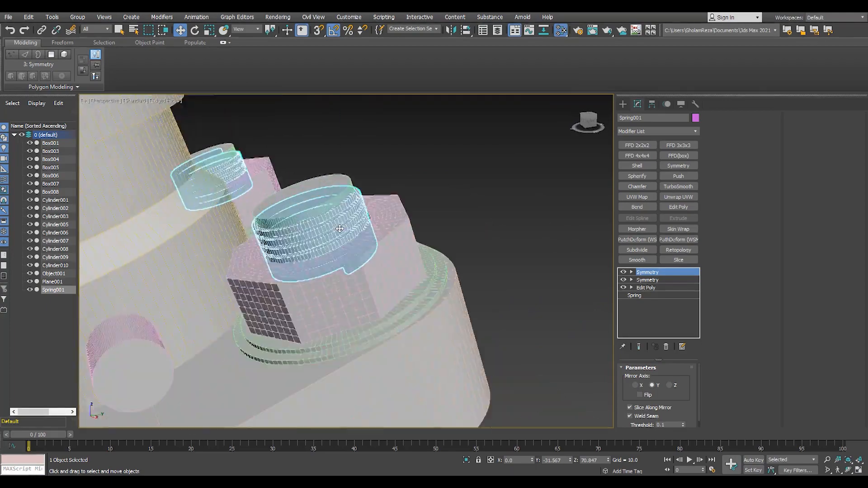
Turn off see-through display and auto-smooth all polygons of the spiral bolt threads in their Edit Poly modifier
key("alt+x")
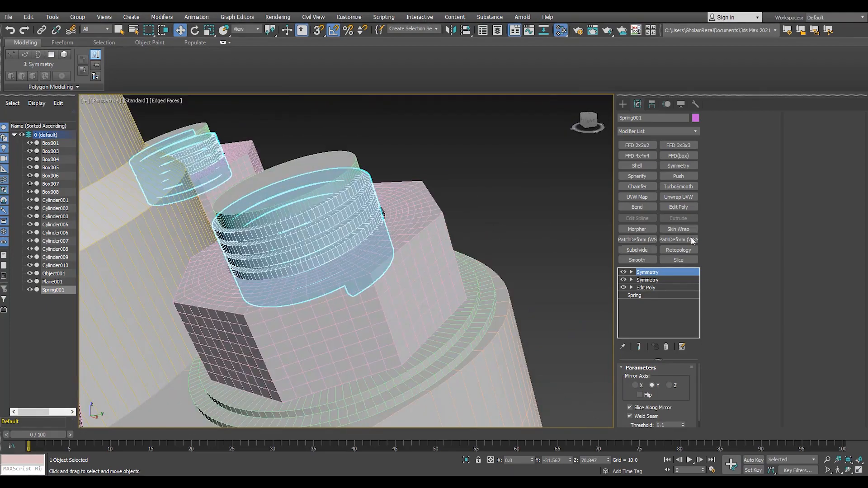
left_click(646, 288)
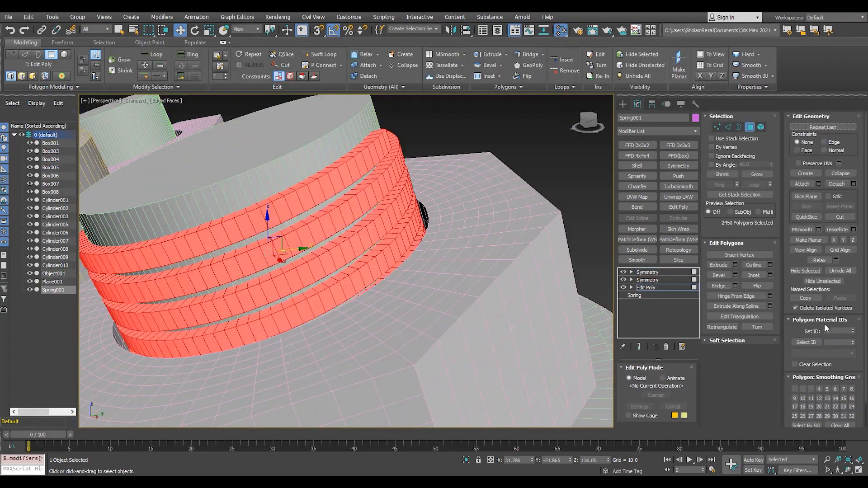
scroll(823, 324, "down", 2)
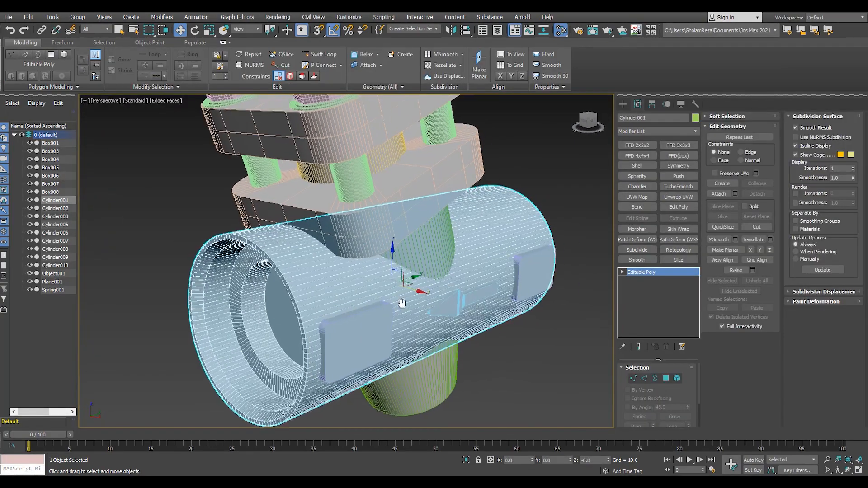
With ProBoolean Union, join the pipe body with both side plates, the flow arrow, the angled neck, the flanges and the bonnet cylinder
left_click(623, 104)
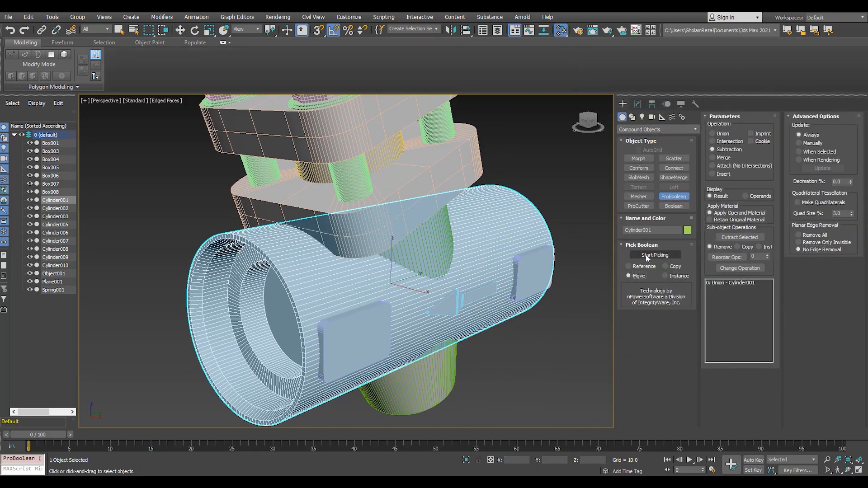
middle_click_drag(534, 318, 524, 348)
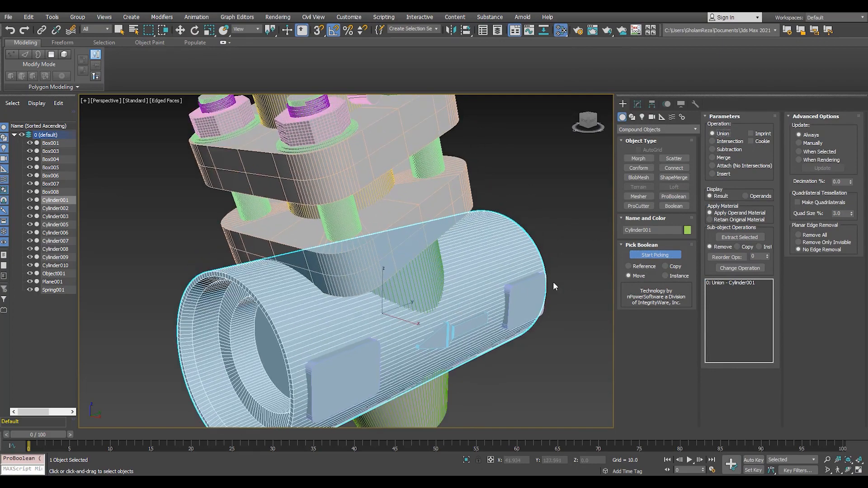
middle_click_drag(426, 279, 357, 235, "alt")
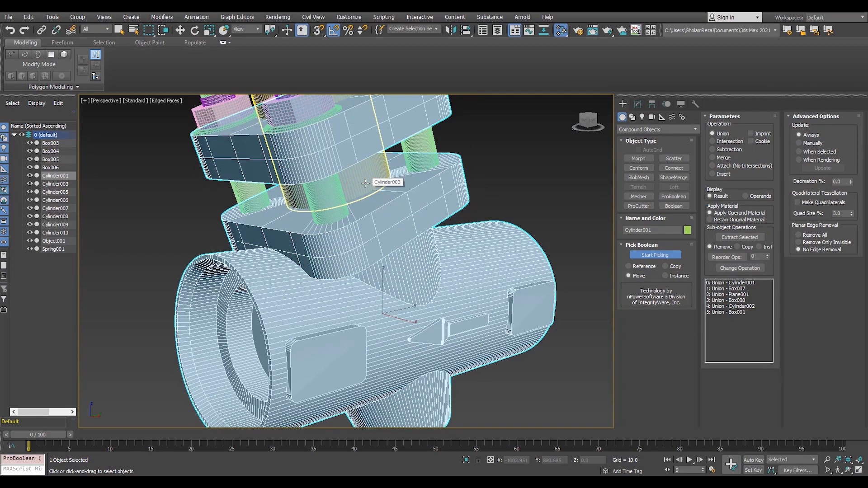
left_click(354, 208)
middle_click_drag(355, 208, 351, 230, "alt")
scroll(351, 229, "up", 4)
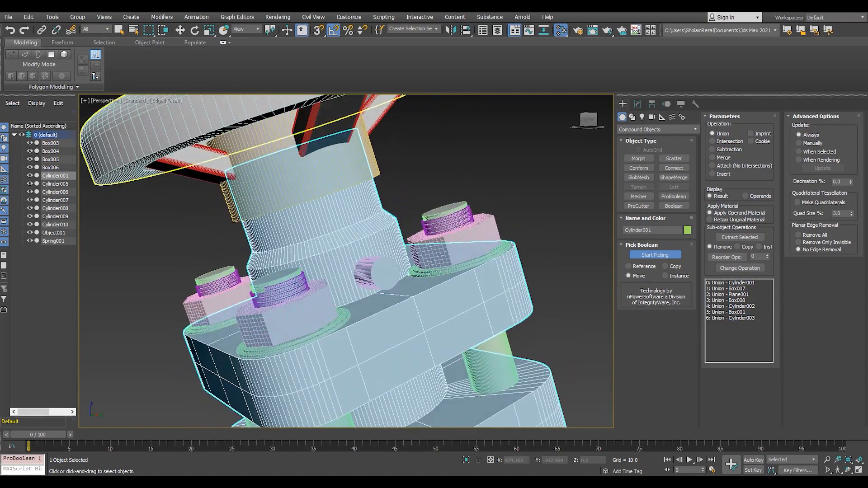
With ProBoolean Subtraction, cut the bonnet's side hole with Cylinder006 and the flanges' bolt holes with Cylinder010
left_click(361, 337)
scroll(356, 322, "down", 3)
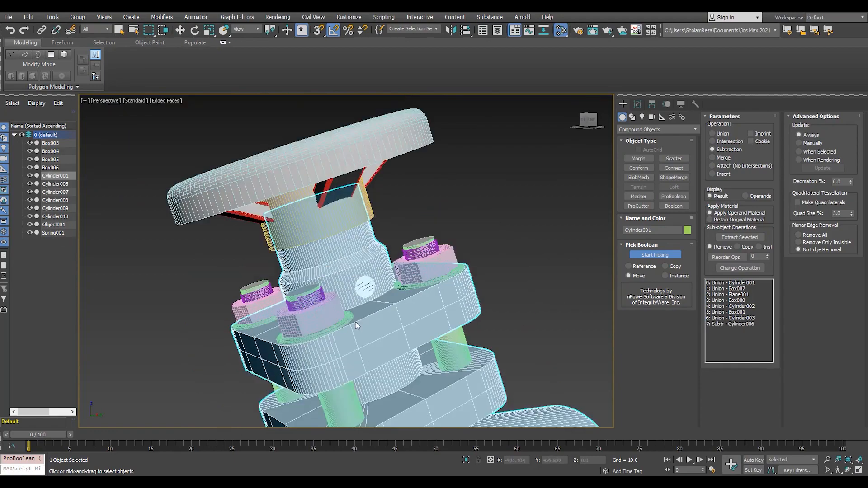
scroll(424, 274, "up", 10)
key("F3")
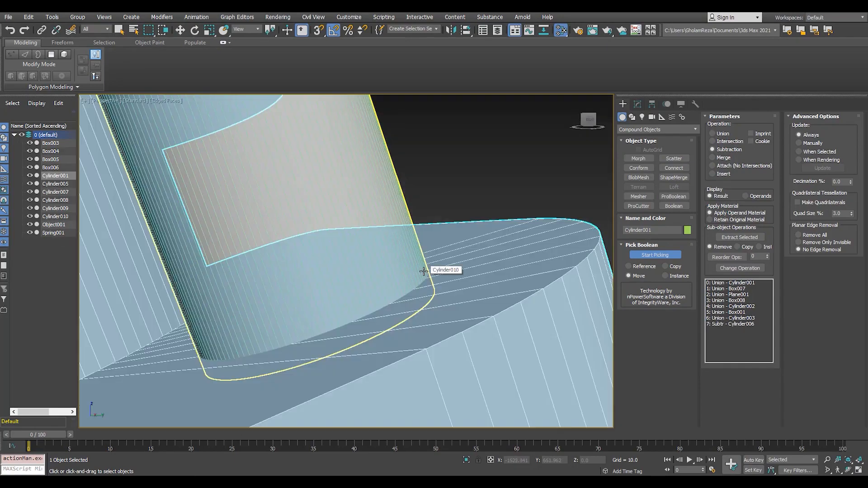
left_click(432, 267)
scroll(432, 267, "down", 3)
scroll(375, 312, "up", 8)
key("F4")
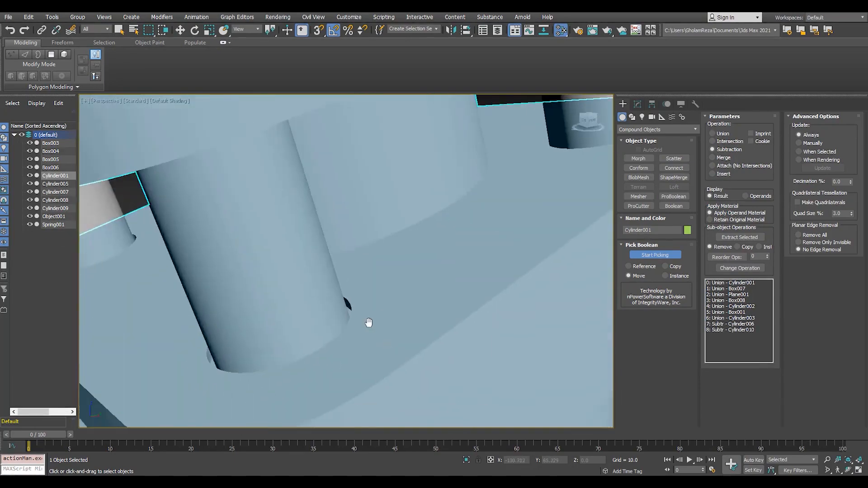
scroll(394, 312, "down", 10)
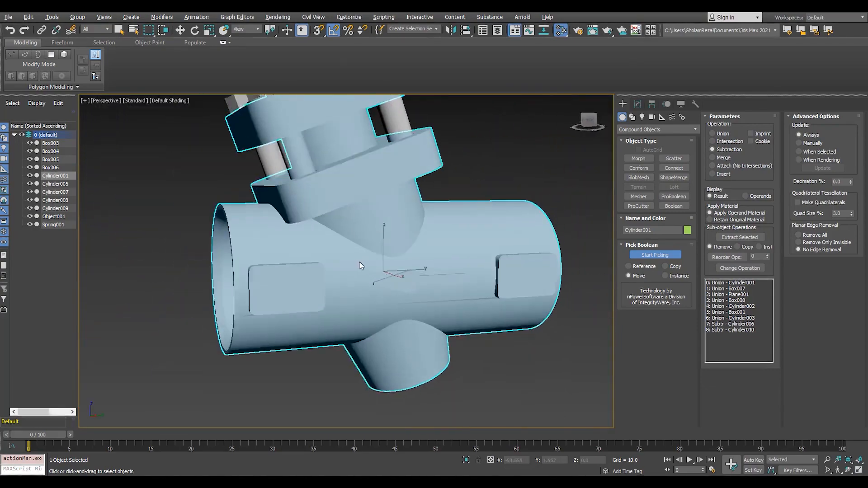
middle_click_drag(385, 243, 342, 298, "alt")
key("F4")
scroll(342, 298, "down", 4)
key("w")
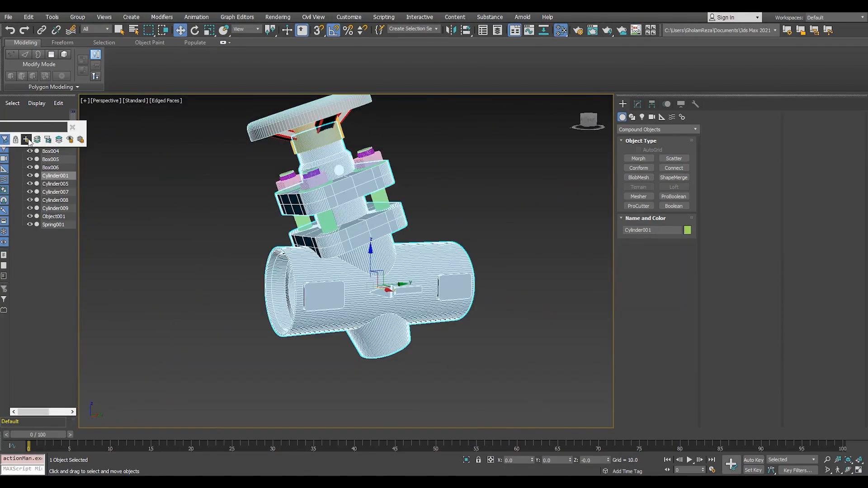
Put the combined pipe body on a new layer named Mesh and hide the body
left_click(27, 139)
type("Mesh")
key("Return")
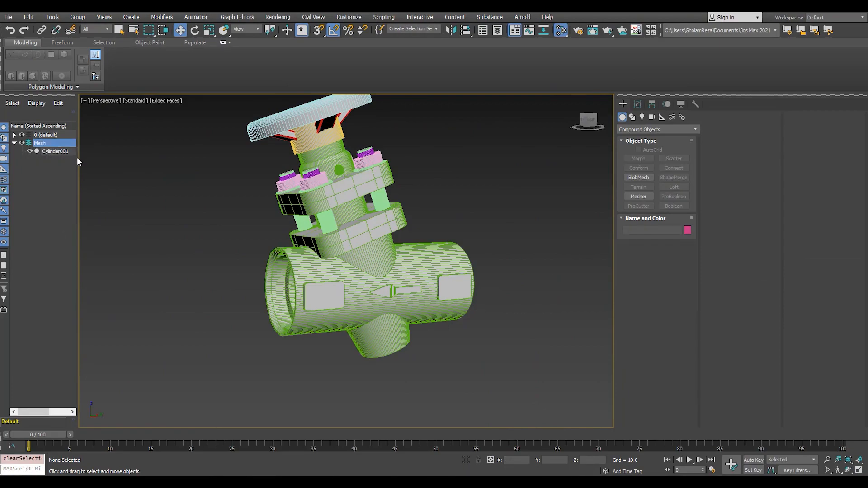
left_click(30, 151)
scroll(369, 172, "up", 5)
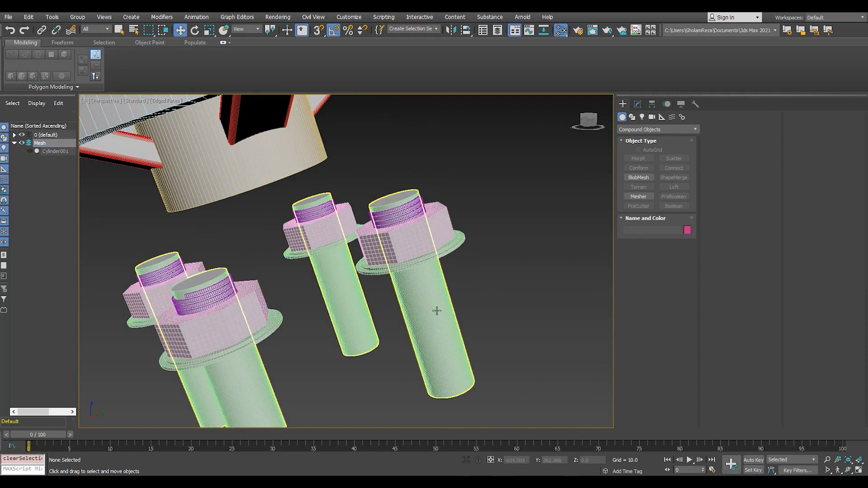
Join the four bolt shafts with their spiral threads using ProBoolean Union
left_click(674, 197)
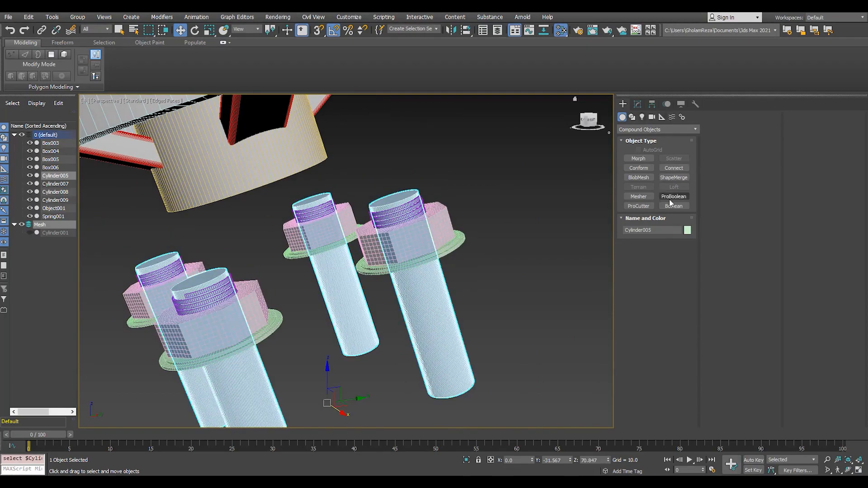
scroll(465, 219, "up", 5)
left_click(728, 376)
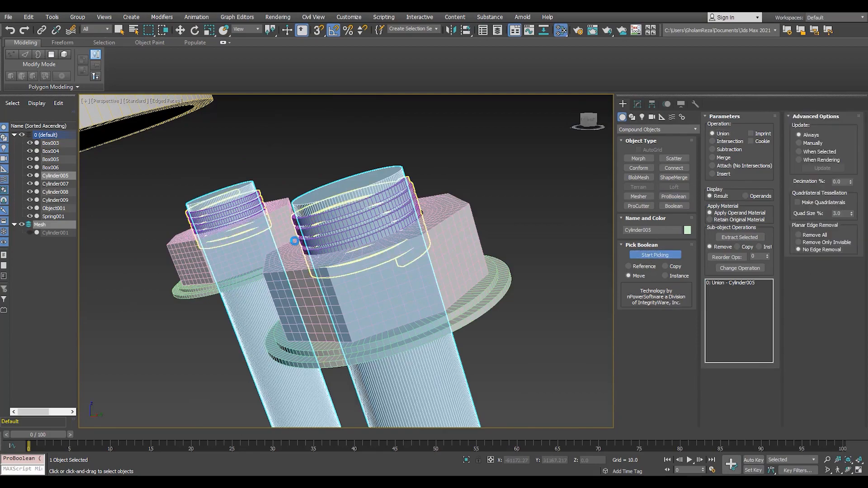
left_click(319, 221)
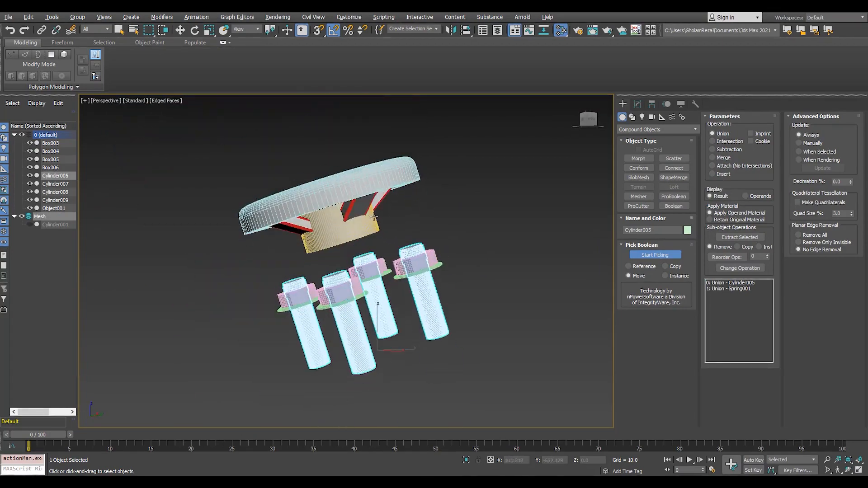
key("w")
Move the joined bolts, the nuts and the washers onto the Mesh layer and hide that layer
left_click(105, 194)
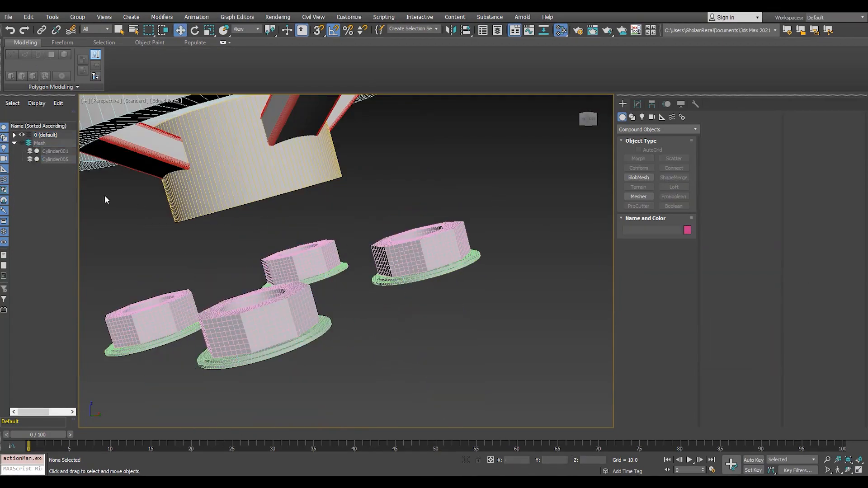
left_click_drag(502, 384, 70, 197)
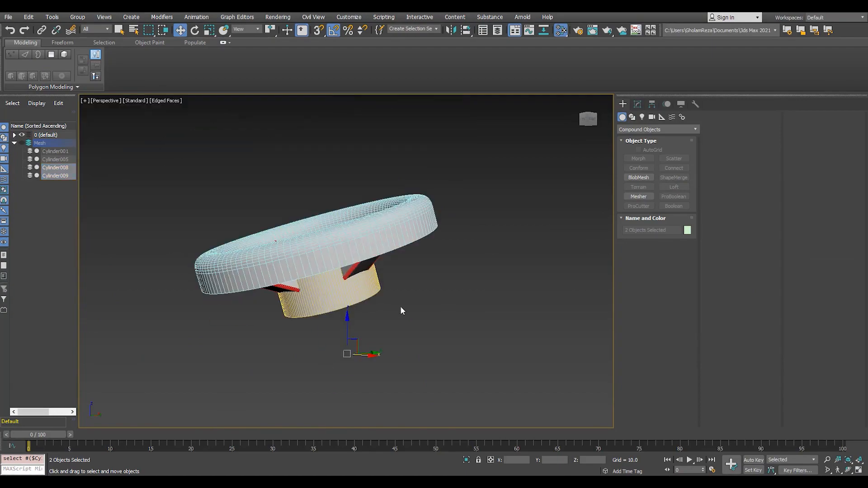
With ProBoolean Union, join the handwheel hub with its four spokes and the outer rim
left_click(674, 196)
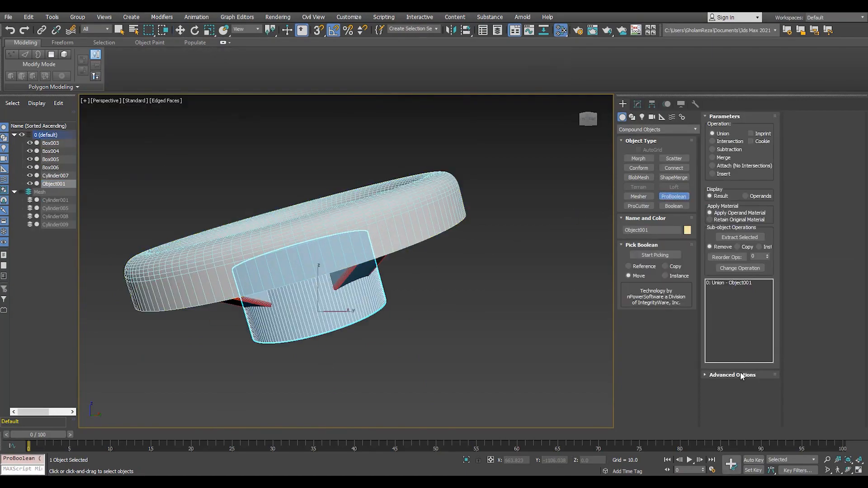
left_click(732, 375)
left_click(660, 257)
middle_click_drag(384, 289, 219, 274, "alt")
left_click(346, 256)
left_click(240, 286)
left_click(378, 253)
left_click(421, 254)
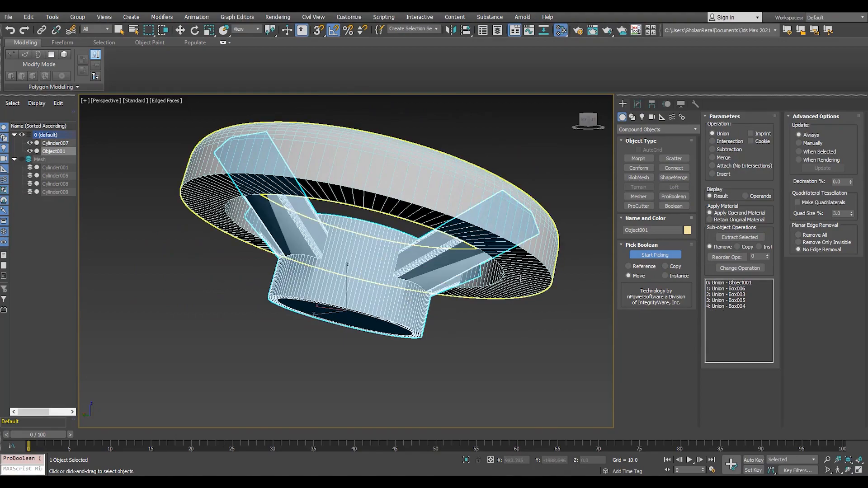
left_click(457, 267)
middle_click_drag(407, 276, 497, 270, "alt")
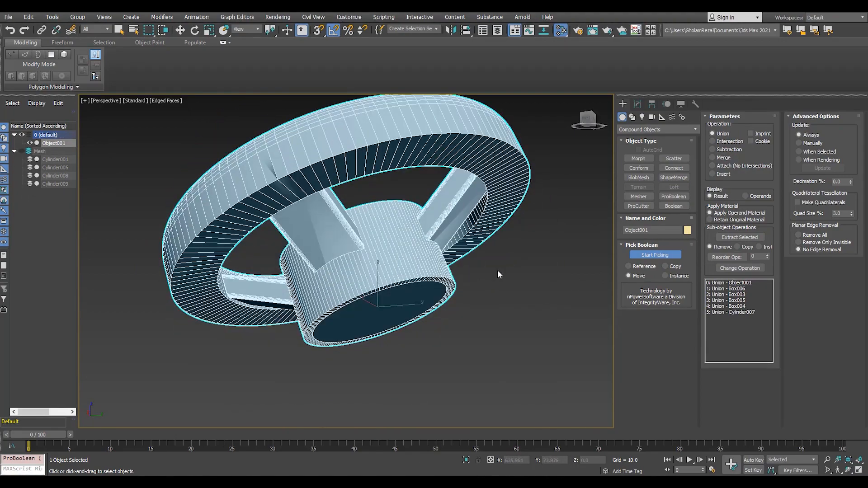
Convert the joined handwheel to an Editable Poly
left_click(637, 104)
left_click(645, 127)
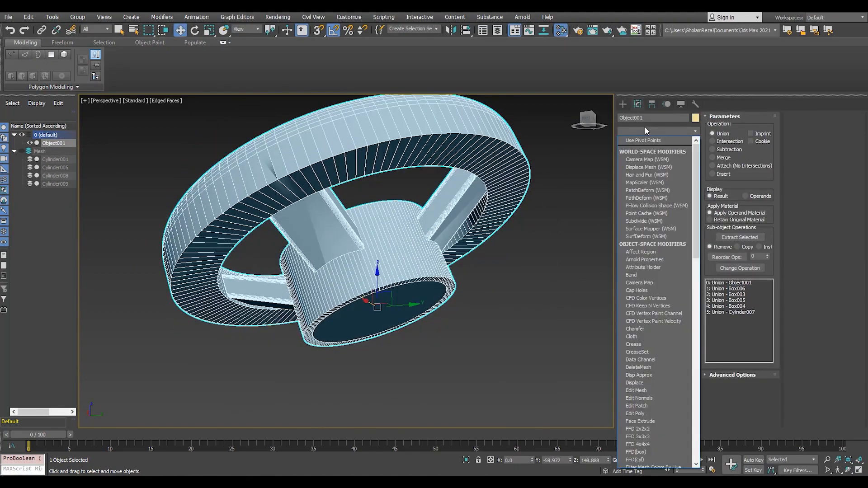
key("t")
key("t")
key("t")
key("t")
key("t")
key("t")
key("Return")
key("ctrl+shift+e")
Auto-smooth all polygons of the handwheel with a threshold of 25 and check the shading without edges
key("4")
scroll(410, 276, "up", 3)
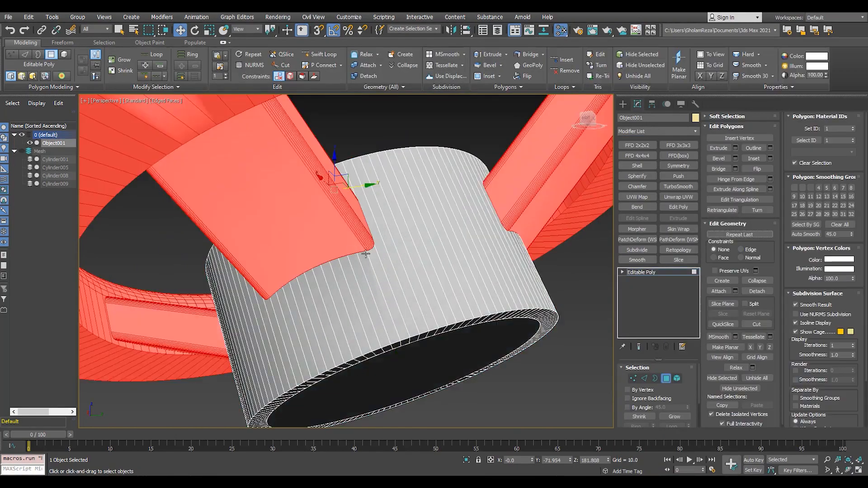
scroll(409, 276, "down", 3)
key("ctrl+a")
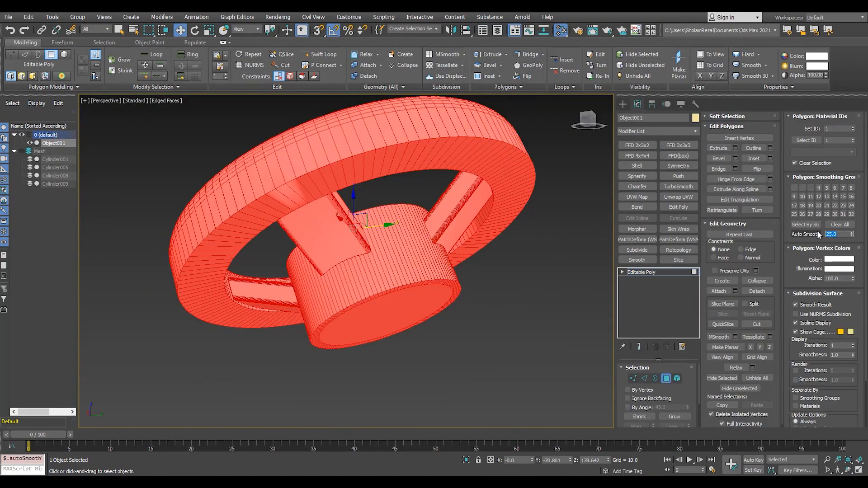
left_click(519, 290)
key("F4")
scroll(345, 248, "up", 4)
scroll(345, 247, "down", 4)
mouse_move(346, 248)
middle_mouse_down("alt")
mouse_move(311, 246)
mouse_move(271, 298)
middle_mouse_up("alt")
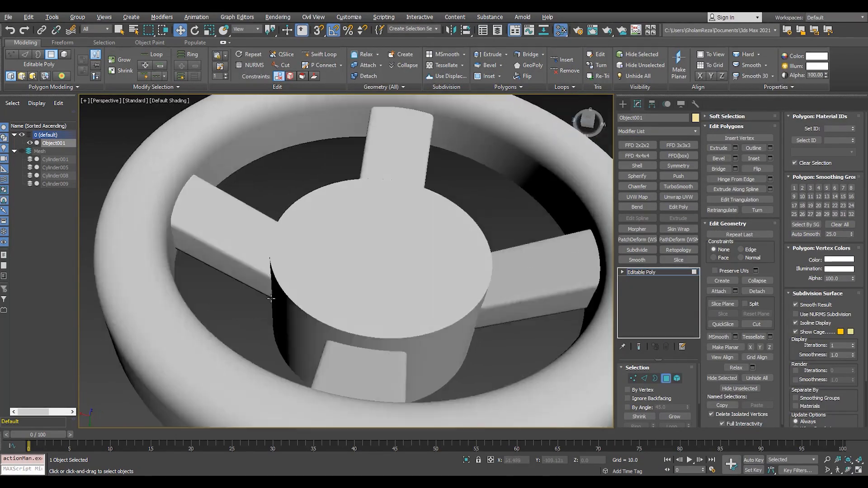
scroll(232, 213, "up", 4)
scroll(232, 213, "down", 4)
Select the polygons of one handwheel spoke and examine its smoothing and its junction with the hub
key("F4")
mouse_move(244, 226)
middle_mouse_down("alt")
mouse_move(292, 288)
mouse_move(303, 325)
middle_mouse_up("alt")
key("F3")
left_click_drag(303, 366, 279, 248)
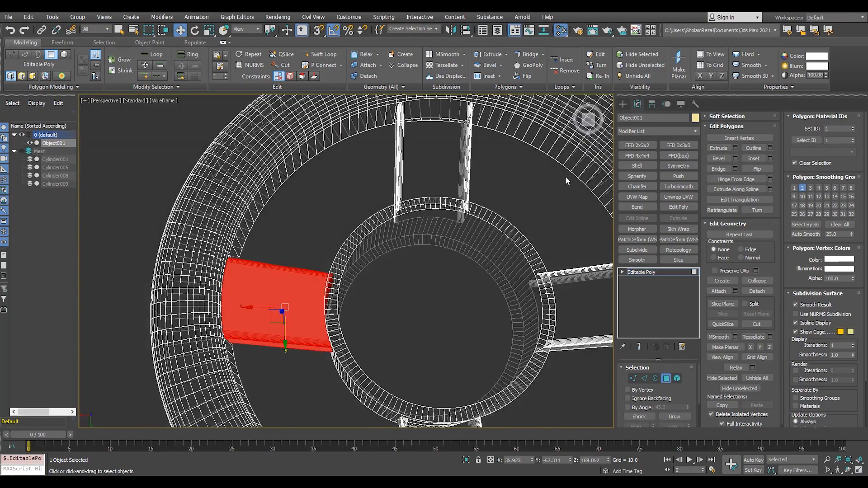
key("F3")
mouse_move(522, 269)
middle_mouse_down()
mouse_move(415, 259)
mouse_move(380, 194)
mouse_move(337, 223)
mouse_move(394, 287)
mouse_move(465, 179)
mouse_move(506, 267)
middle_mouse_up()
key("F4")
scroll(506, 267, "up", 3)
key("F4")
key("F4")
scroll(507, 267, "down", 5)
middle_click_drag(449, 196, 463, 289, "alt")
key("F4")
scroll(486, 253, "down", 6)
scroll(462, 291, "up", 6)
key("F4")
key("F4")
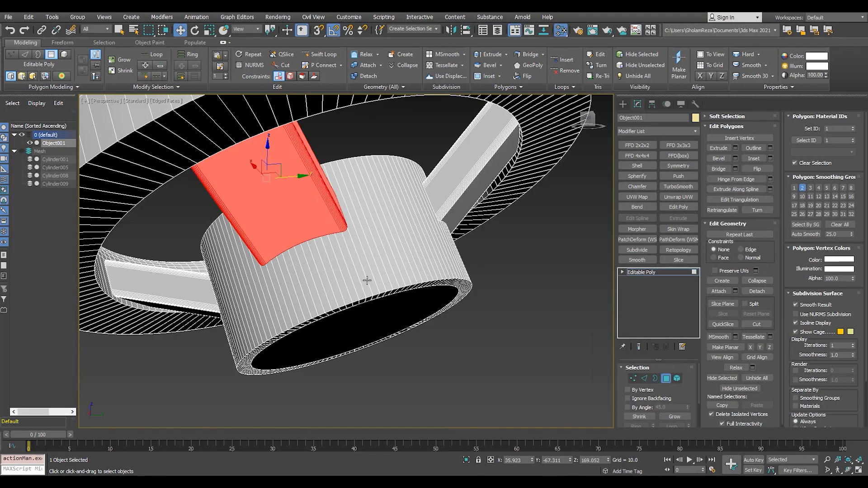
key("4")
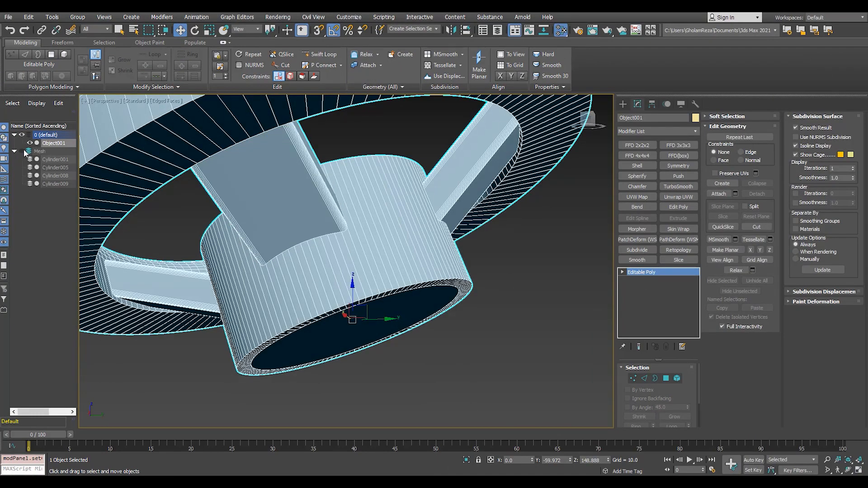
Show the Mesh layer with the pipe body and move the handwheel onto that layer
left_click(22, 151)
scroll(398, 206, "down", 5)
left_click(30, 159)
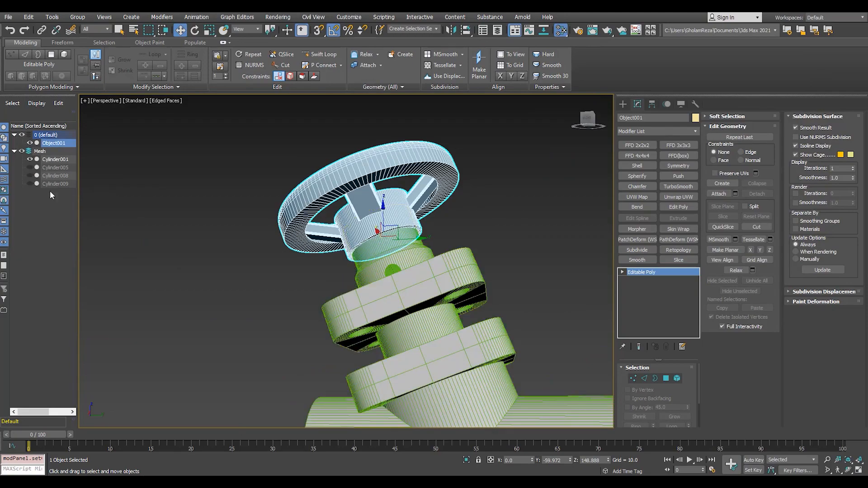
left_click(55, 159)
scroll(402, 256, "up", 4)
scroll(402, 256, "down", 4)
left_click(53, 143)
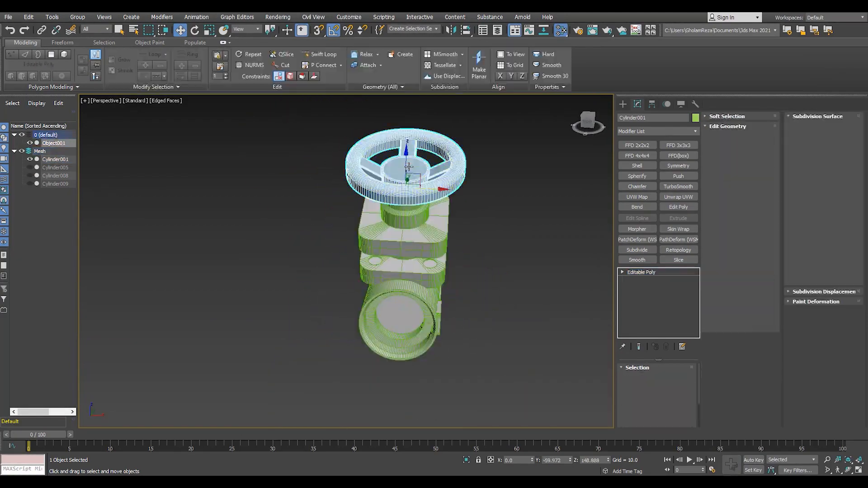
Convert the ProBoolean pipe body to an Editable Poly and isolate it
left_click(55, 151)
key("alt+w")
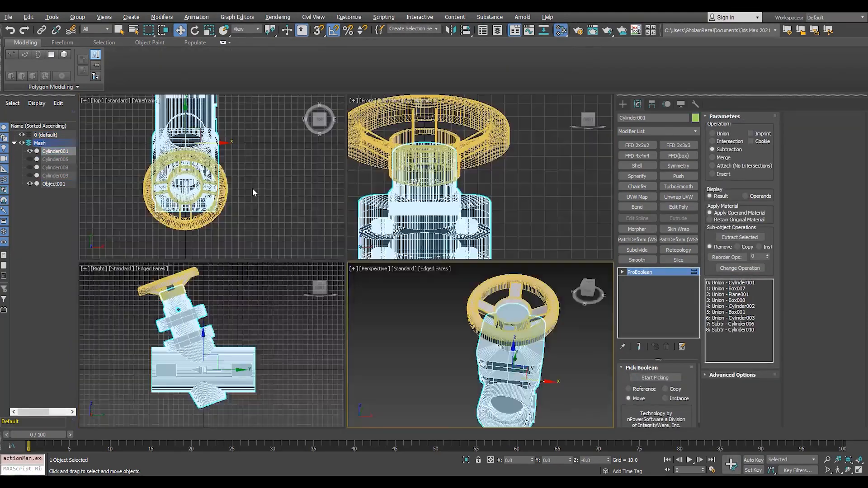
key("alt+w")
left_click(683, 132)
scroll(684, 132, "down", 3)
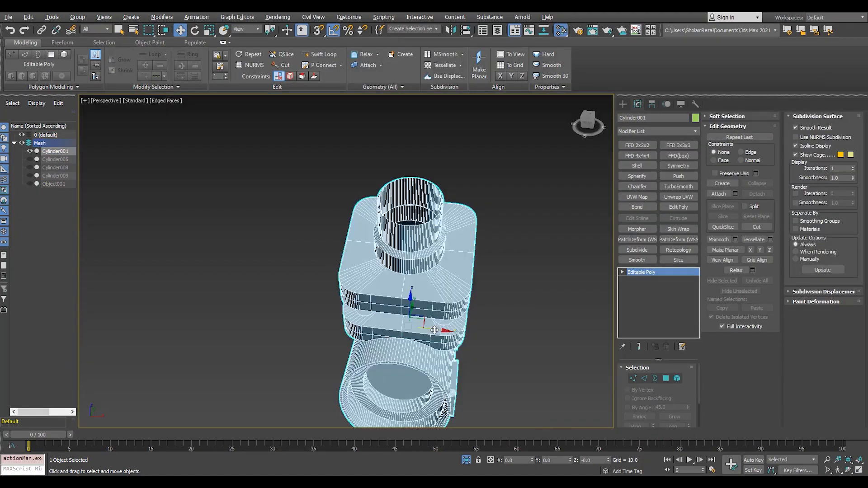
middle_click_drag(434, 330, 386, 238, "alt")
Inspect the shading around the bonnet's side hole, and select the collar's vertical edges on the hole's far side at edge level in the Right view
key("F4")
scroll(386, 239, "up", 6)
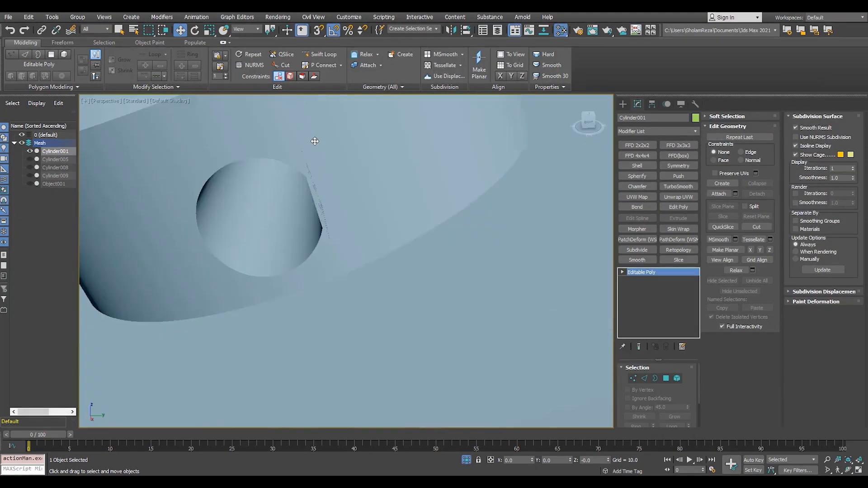
key("F4")
scroll(362, 231, "down", 4)
scroll(362, 230, "up", 3)
key("alt+s")
key("2")
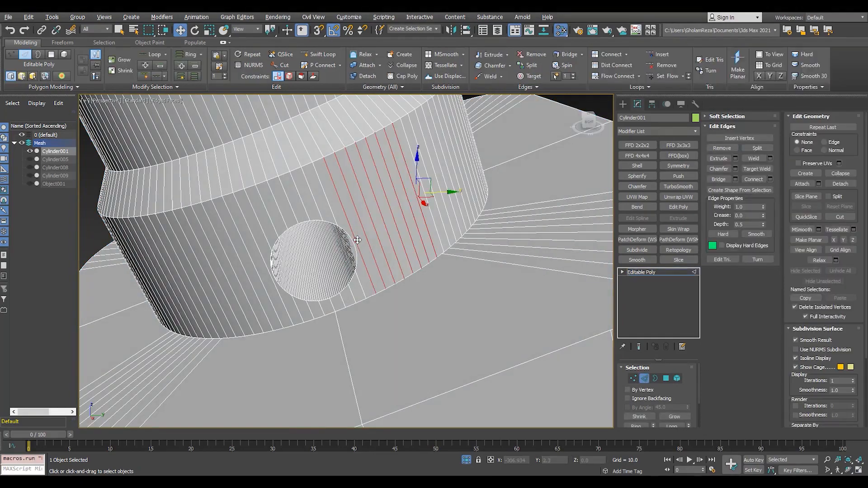
key("alt+w")
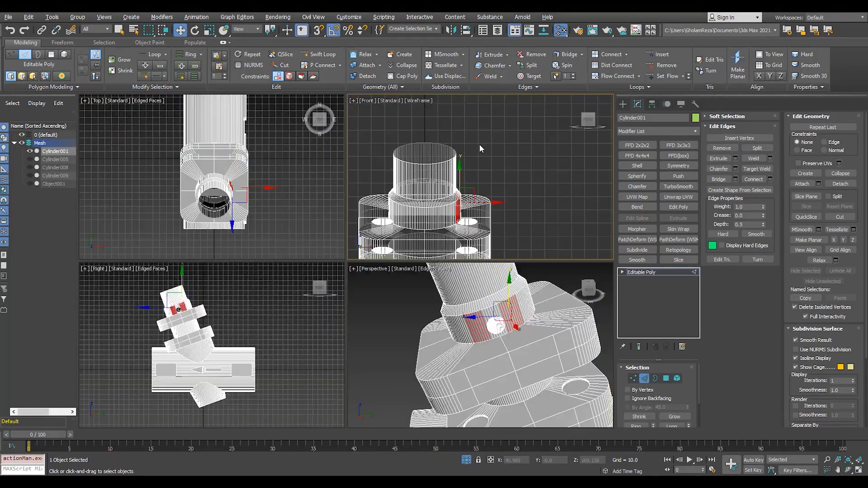
middle_click(272, 312)
key("alt+w")
scroll(292, 181, "up", 9)
key("F3")
middle_click_drag(448, 122, 457, 149)
left_click_drag(458, 149, 301, 224)
scroll(317, 220, "down", 3)
middle_click_drag(316, 220, 467, 185)
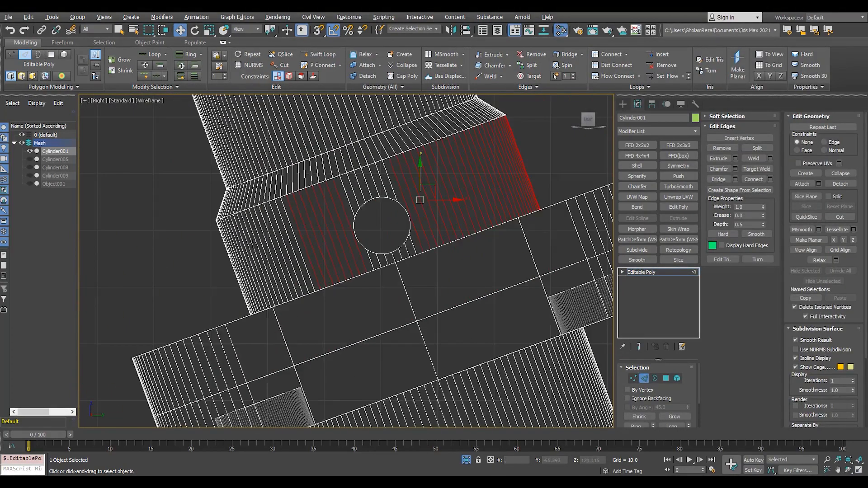
Add the collar's remaining vertical edges on both sides of the side hole to the selection, undoing the accidental move
scroll(224, 267, "up", 3)
left_click_drag(225, 267, 385, 210, "ctrl")
middle_click_drag(441, 161, 387, 230)
left_click_drag(425, 211, 430, 199)
key("ctrl+z")
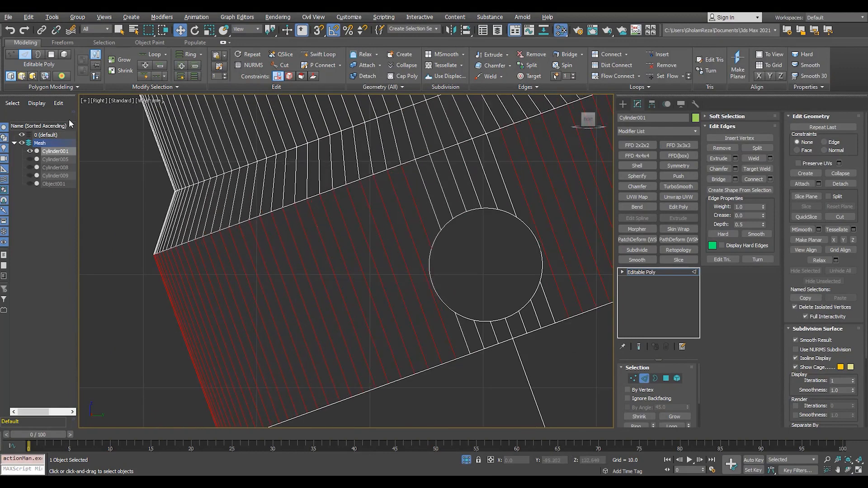
scroll(409, 211, "down", 2)
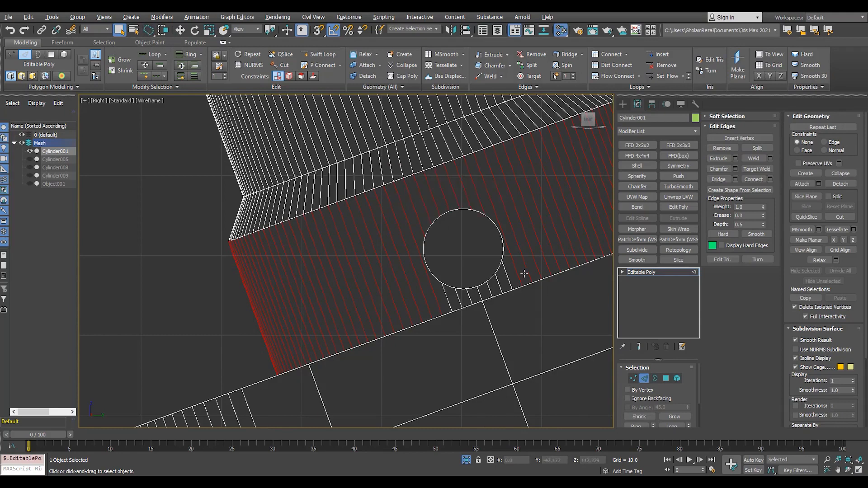
key("q")
scroll(434, 253, "down", 3)
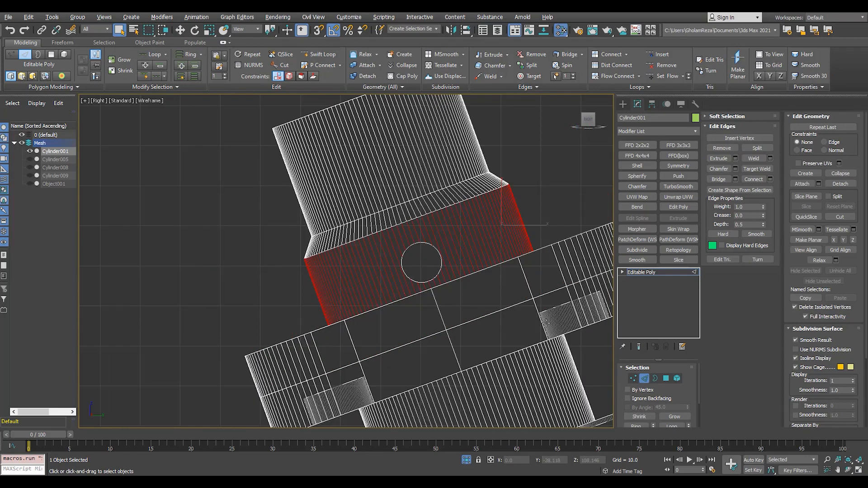
Connect the selected vertical edges with 1 segment, pinch 0 and slide 0, forming an edge line around the collar
scroll(438, 256, "up", 3)
scroll(445, 269, "up", 2)
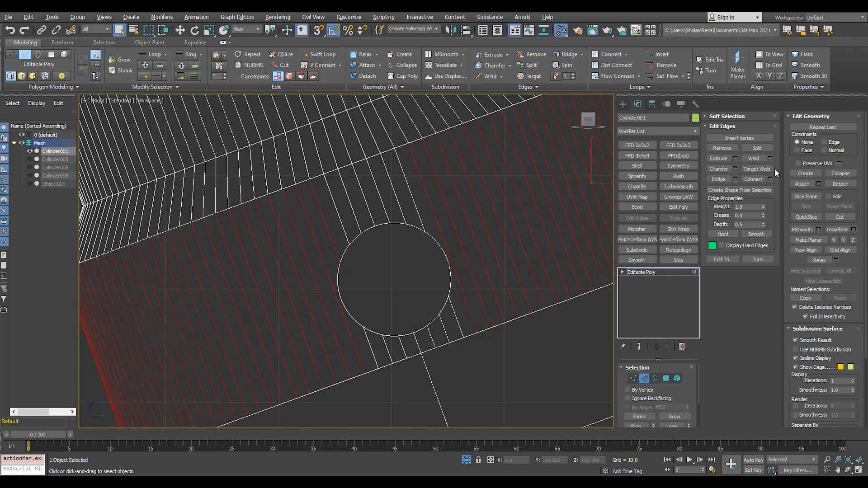
left_click(770, 179)
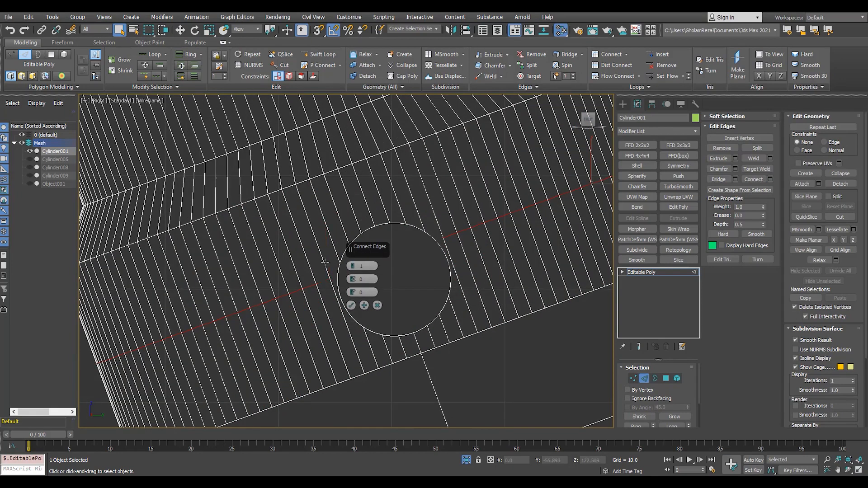
key("ctrl+z")
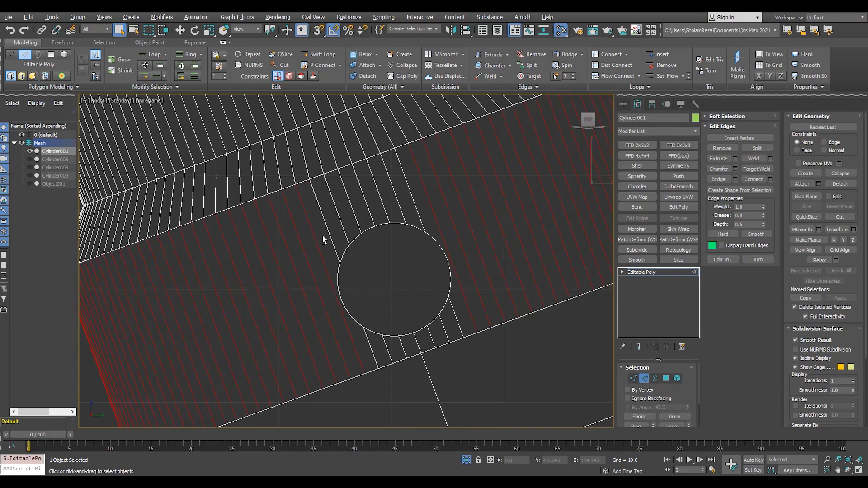
left_click(771, 180)
left_click(351, 305)
scroll(350, 289, "up", 4)
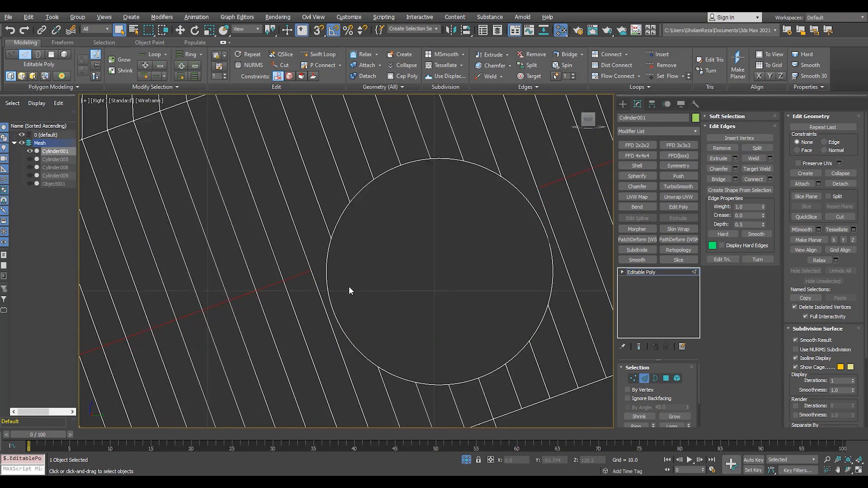
At vertex level, connect the ends of the new edge line to the side hole's rim and check the shading
key("1")
scroll(403, 246, "down", 3)
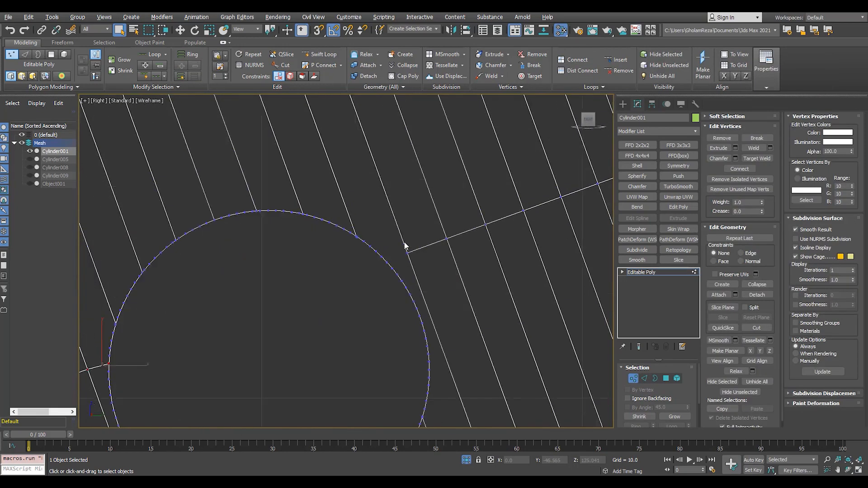
scroll(396, 267, "up", 2)
scroll(374, 287, "down", 5)
key("p")
scroll(409, 217, "up", 5)
key("F4")
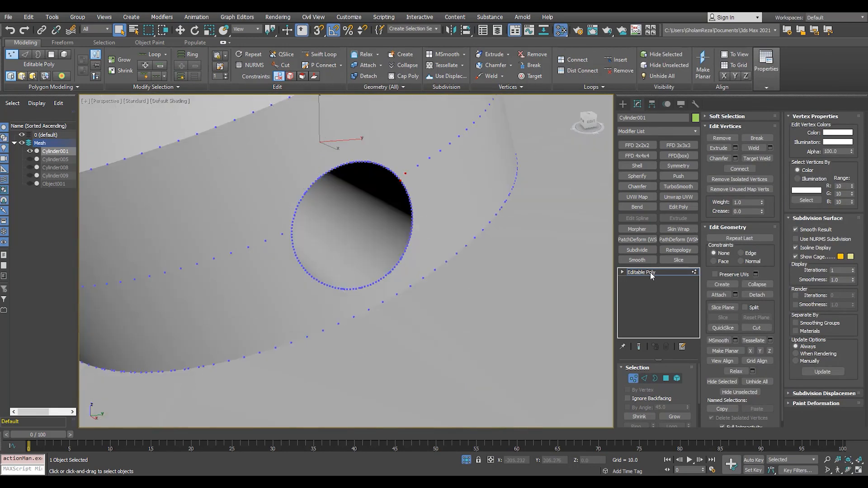
left_click(649, 273)
scroll(357, 184, "down", 7)
mouse_move(356, 186)
middle_mouse_down("alt")
mouse_move(359, 256)
mouse_move(346, 243)
mouse_move(364, 192)
middle_mouse_up("alt")
scroll(366, 188, "up", 6)
middle_click_drag(350, 278, 358, 255, "alt")
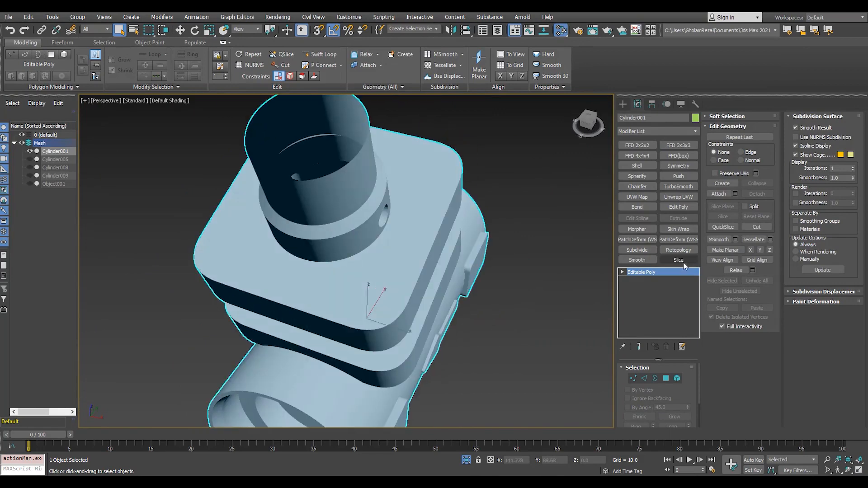
Collapse the valve body to an Editable Poly with its edges displayed, ready for slicing
left_click(681, 261)
key("z")
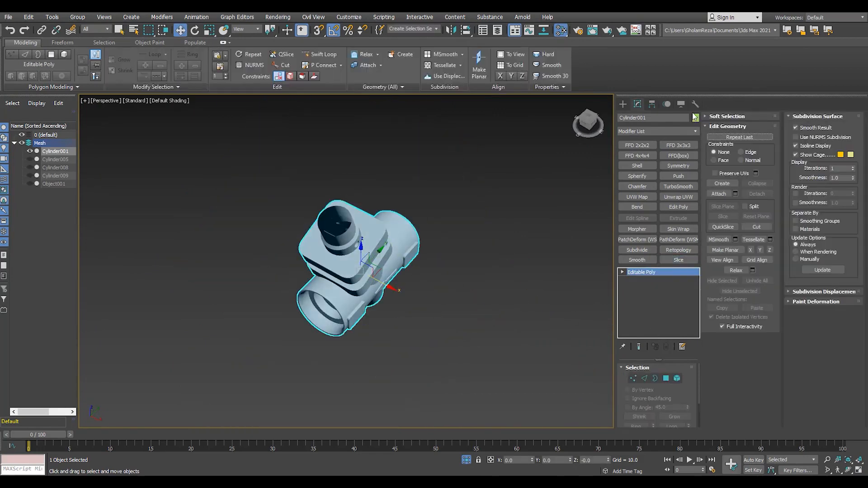
scroll(338, 315, "up", 5)
key("F4")
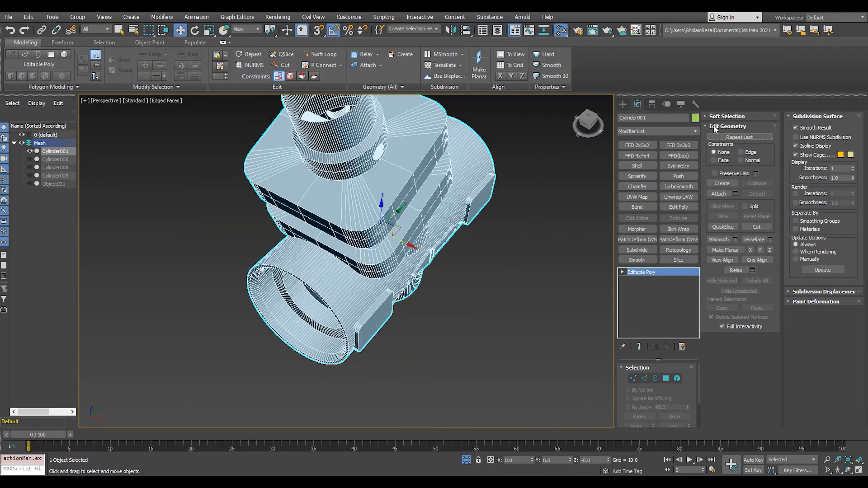
left_click(695, 103)
key("alt+c")
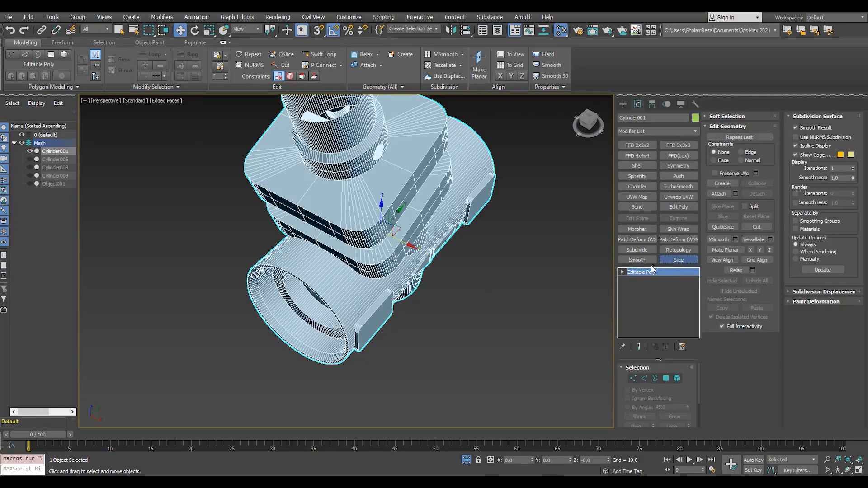
Slice the valve body in half along its length with the slice plane at 90° about Y and Remove Bottom, and collapse the result
key("1")
middle_click_drag(506, 302, 549, 264, "alt")
key("e")
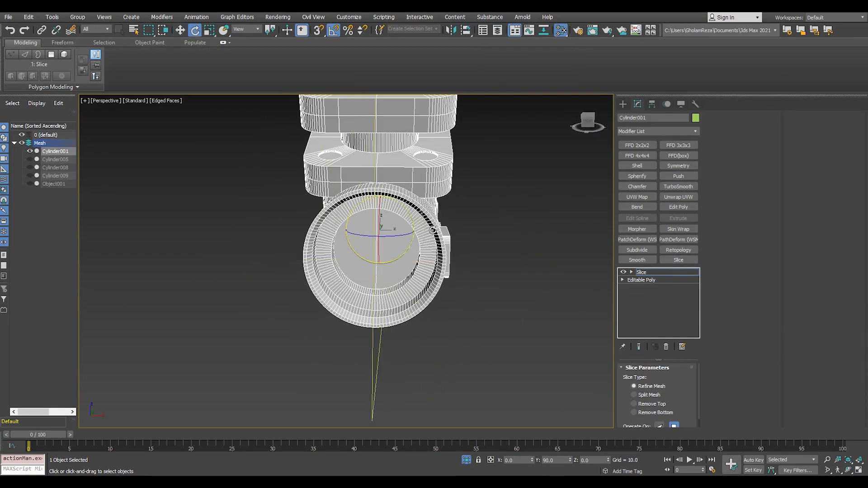
left_click(637, 403)
left_click(644, 412)
middle_click_drag(363, 264, 289, 253, "alt")
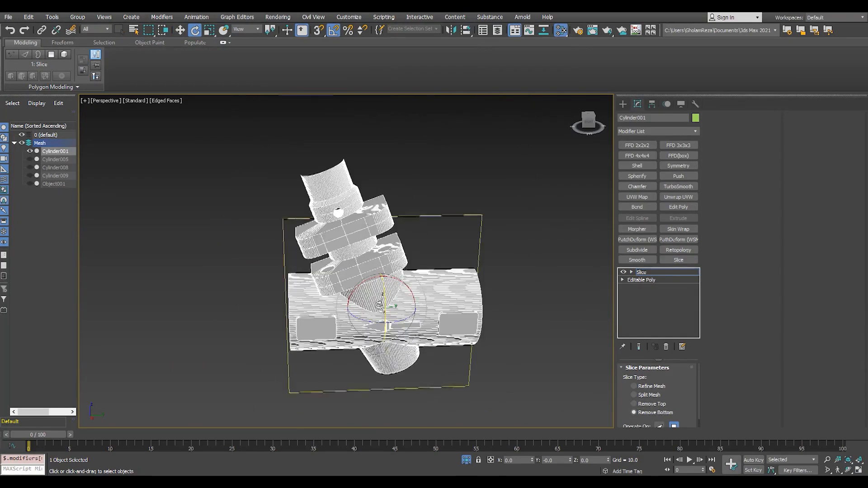
key("alt+c")
Show the other valve parts and convert the threaded studs from ProBoolean to an Editable Poly
scroll(367, 228, "up", 4)
key("F4")
key("z")
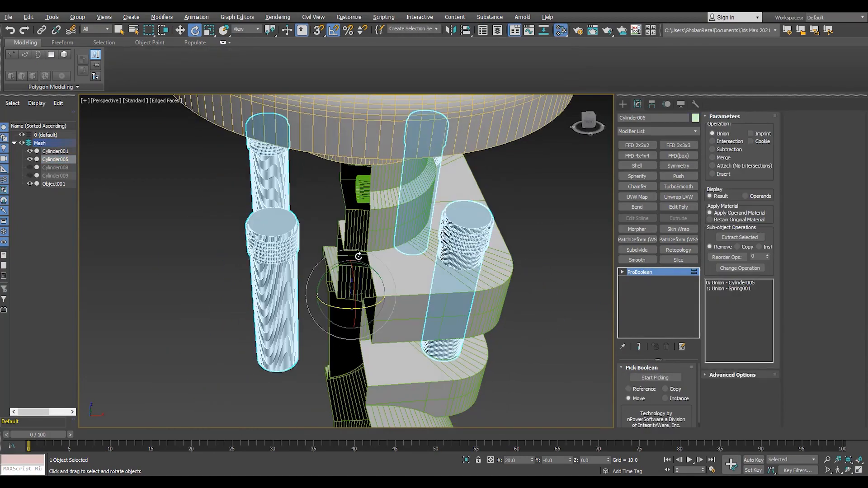
middle_click_drag(359, 256, 347, 255, "alt")
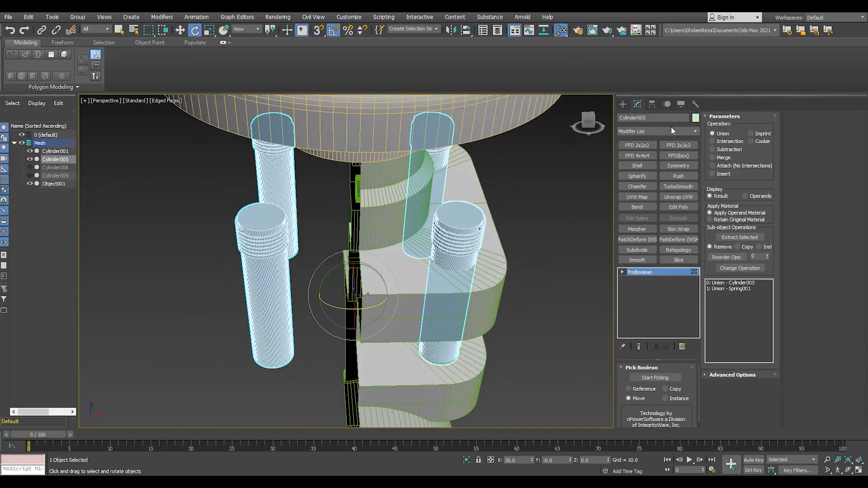
left_click(672, 133)
type("turn")
key("Down")
key("Down")
key("Return")
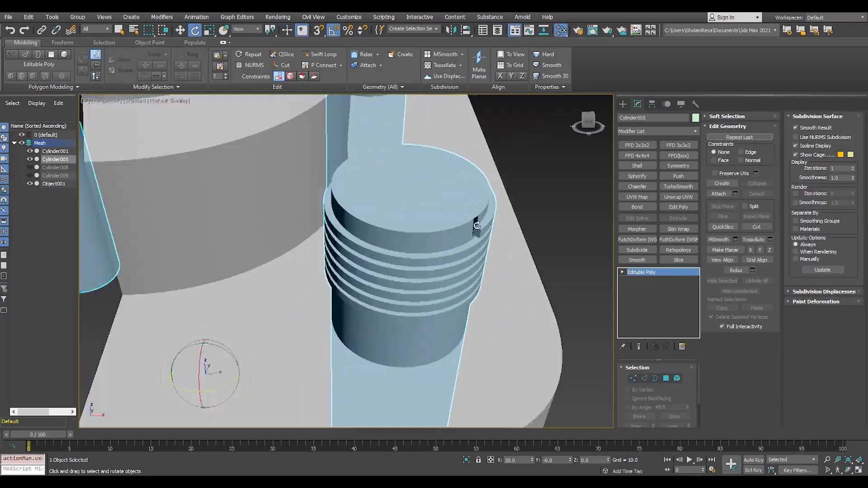
scroll(474, 223, "up", 5)
scroll(313, 259, "down", 10)
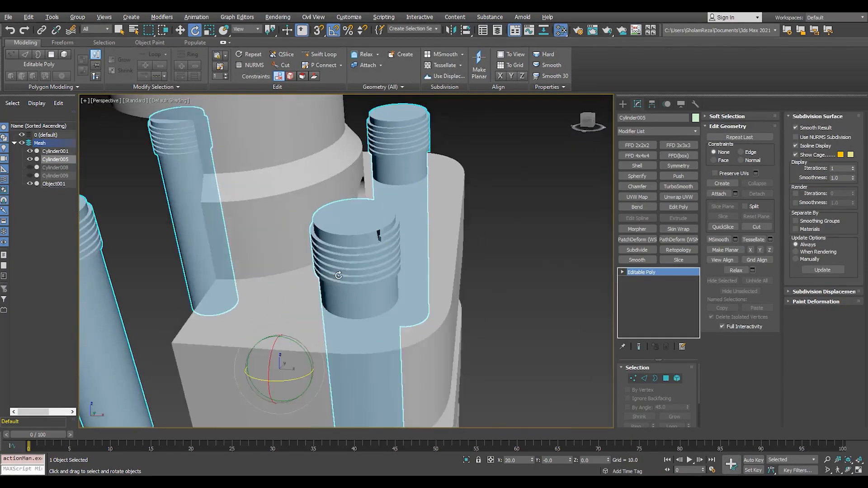
Delete the stud elements on the removed half of the body at element level, keeping the other studs
middle_click_drag(313, 259, 329, 275, "alt")
scroll(329, 275, "down", 4)
key("5")
key("F3")
left_click_drag(208, 360, 311, 210)
key("Delete")
key("F3")
scroll(332, 272, "up", 5)
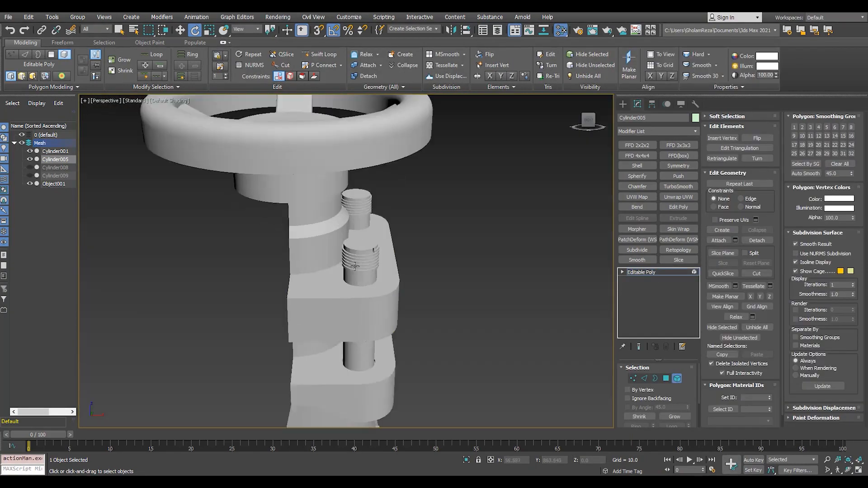
middle_click_drag(332, 273, 253, 267, "alt")
left_click(647, 273)
Show the hexagonal nuts to examine their mesh around the studs, and hide them again
left_click(47, 168)
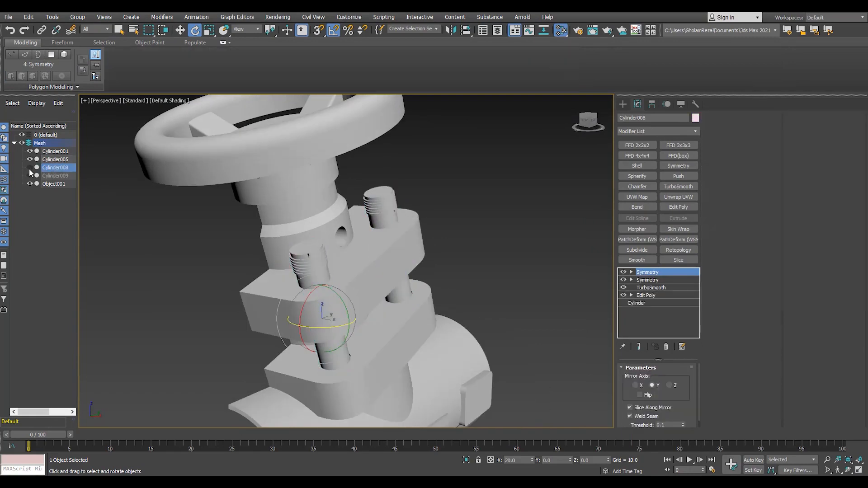
left_click(30, 167)
key("F4")
scroll(427, 228, "up", 6)
scroll(427, 226, "down", 7)
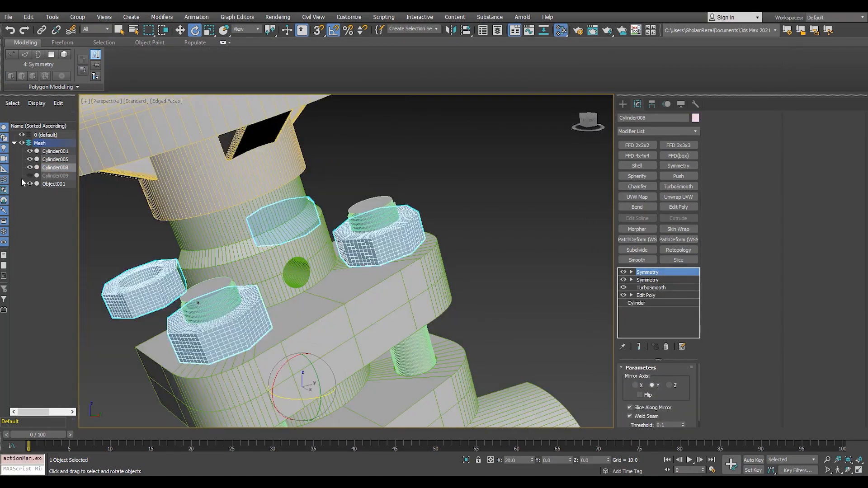
left_click(30, 168)
scroll(431, 202, "down", 6)
Select the halved valve body and isolate it
left_click(431, 203)
left_click(400, 166)
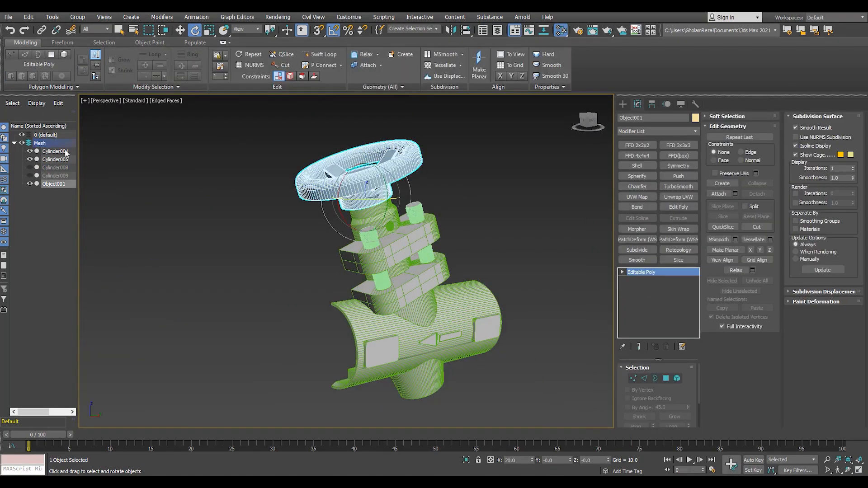
left_click(65, 151)
scroll(414, 322, "up", 5)
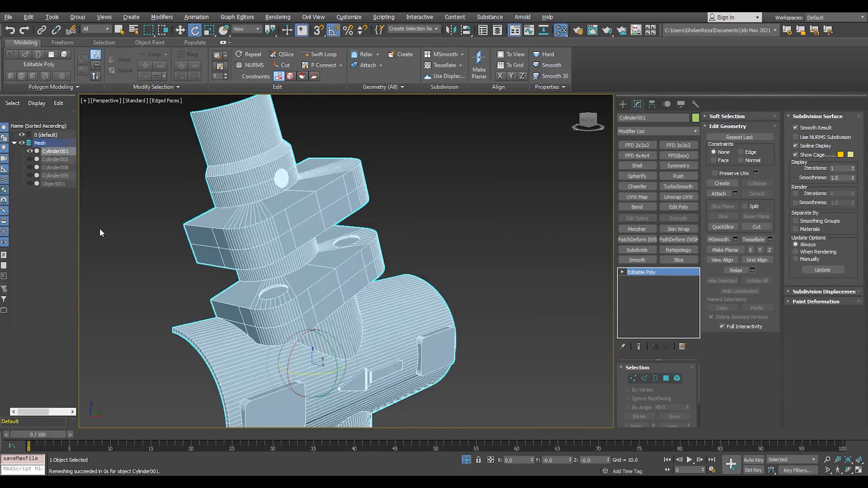
middle_click_drag(272, 258, 284, 260, "alt")
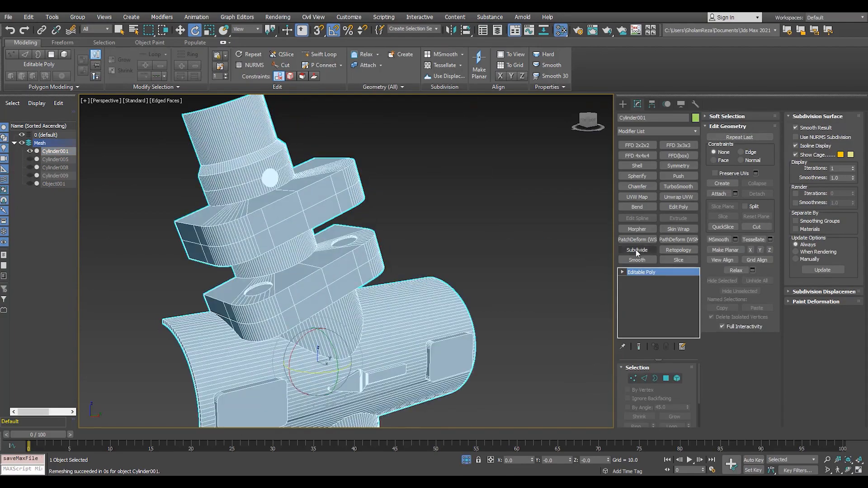
Add Subdivide and Retopology modifiers to the half body and compute ReForm with a face count of 15000
left_click(637, 250)
middle_click_drag(427, 301, 422, 294, "alt")
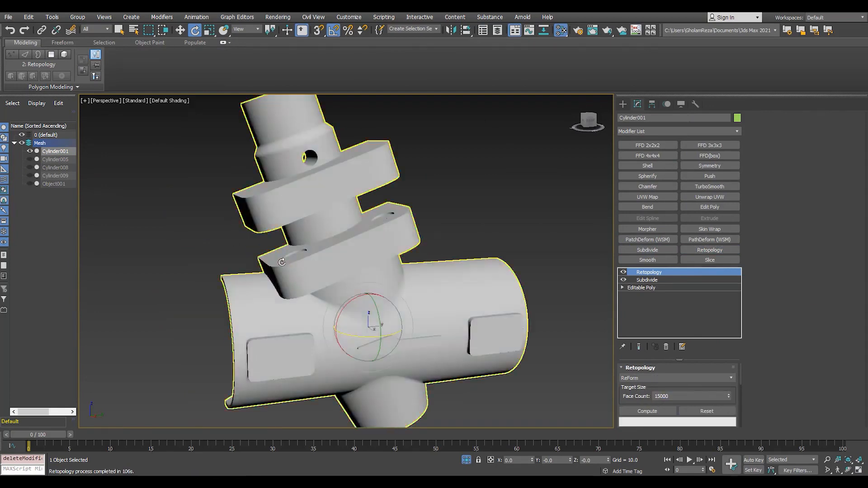
middle_click_drag(312, 159, 318, 152, "alt")
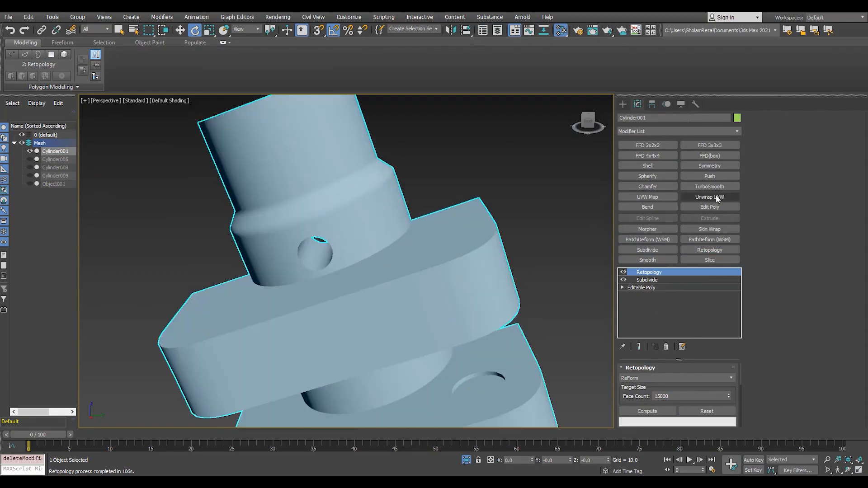
Preview the retopologized half body with TurboSmooth, remove that modifier and collapse the stack to an Editable Poly
left_click(710, 186)
middle_click_drag(335, 246, 359, 235, "alt")
scroll(359, 235, "up", 3)
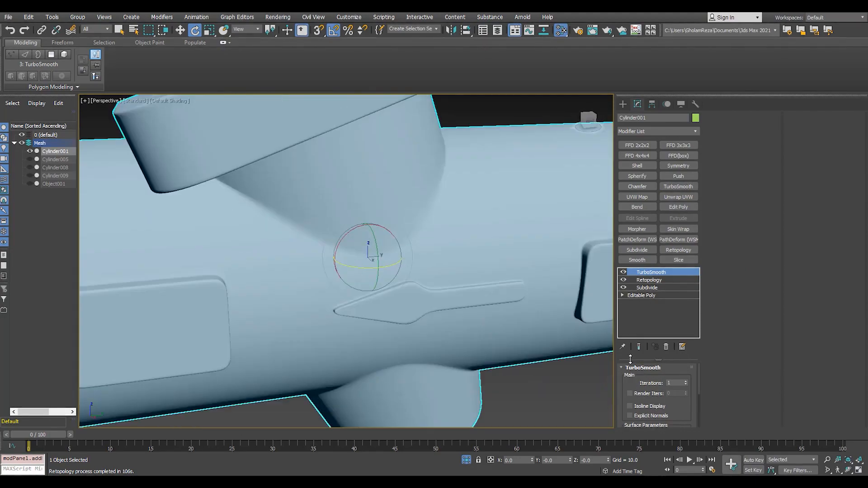
key("F4")
left_click(666, 347)
scroll(293, 329, "down", 2)
key("F4")
key("ctrl+z")
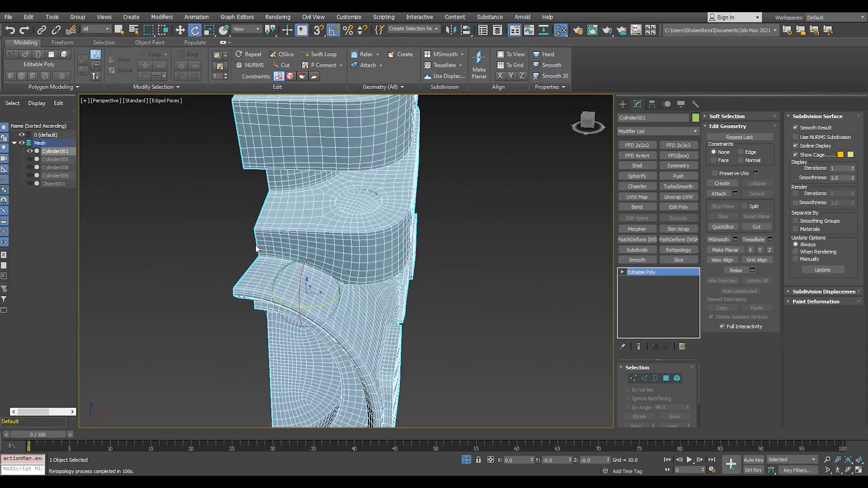
Mirror the half body into a full body with Symmetry on the X axis and collapse it to an Editable Poly
scroll(298, 240, "up", 3)
left_click(693, 165)
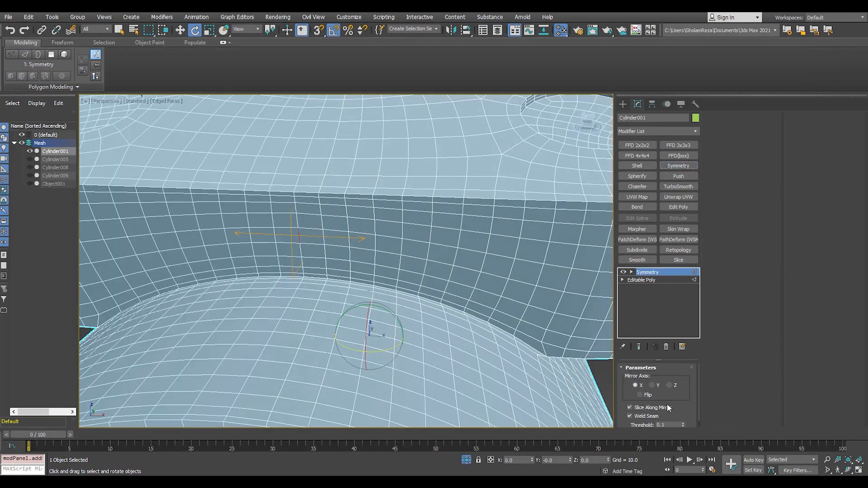
key("Return")
scroll(472, 317, "down", 4)
key("alt+c")
key("F4")
middle_click_drag(473, 362, 442, 307)
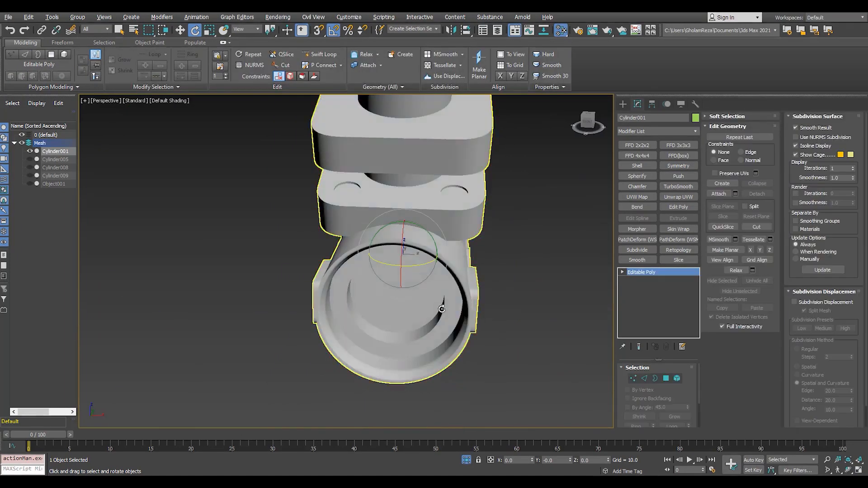
Select the edge loops around the pipe opening's rim and chamfer them by 0.02 with 1 segment
scroll(330, 276, "up", 2)
middle_click_drag(344, 273, 282, 321, "alt")
key("F4")
scroll(271, 276, "up", 5)
key("2")
scroll(302, 270, "down", 3)
scroll(282, 321, "up", 3)
key("w")
scroll(301, 297, "up", 3)
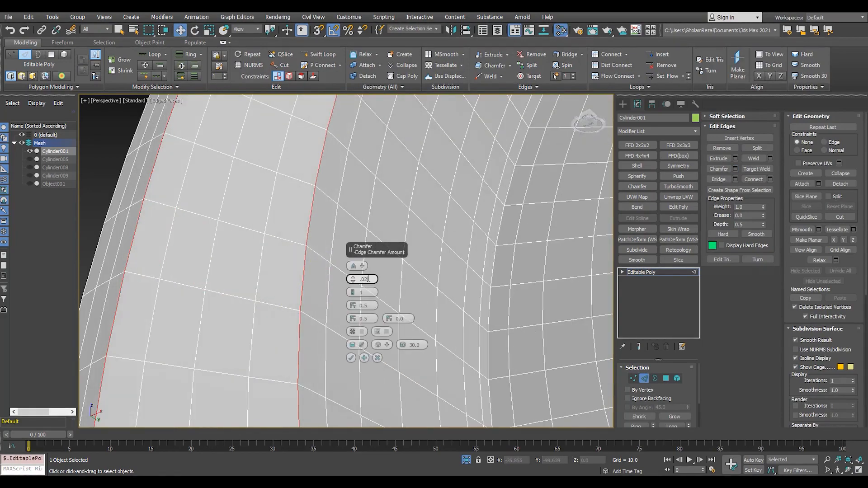
left_click(356, 358)
scroll(300, 333, "down", 10)
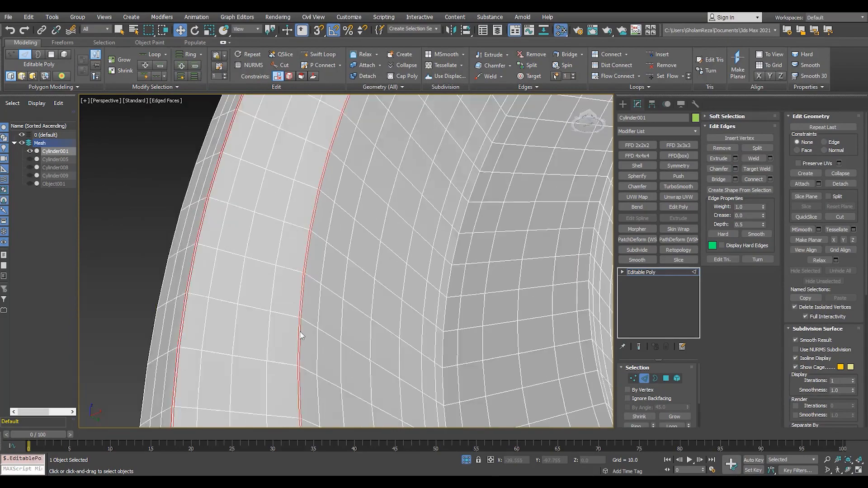
Check the chamfered rim under TurboSmooth, undo the modifier and end the valve body's isolation
scroll(466, 296, "up", 12)
left_click(466, 297)
middle_click_drag(466, 297, 462, 269, "alt")
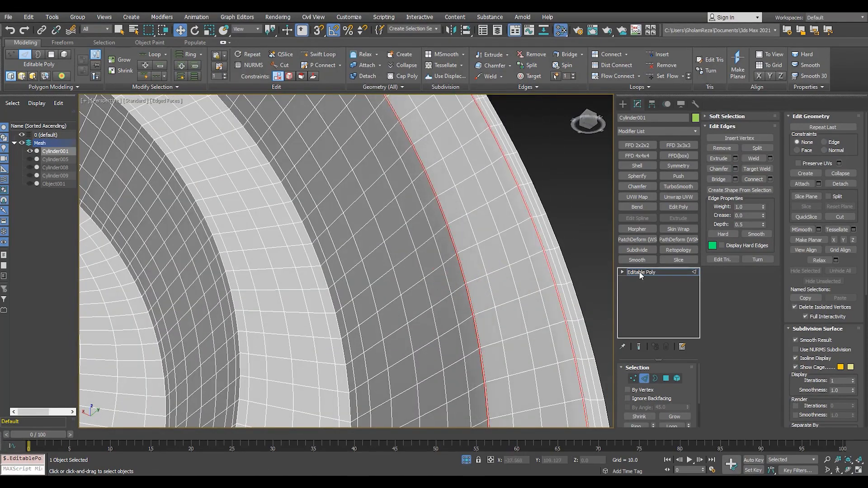
left_click(678, 186)
scroll(423, 273, "down", 10)
scroll(422, 273, "up", 3)
middle_click_drag(423, 273, 513, 310, "alt")
key("F4")
scroll(303, 147, "up", 4)
key("ctrl+z")
scroll(301, 162, "down", 4)
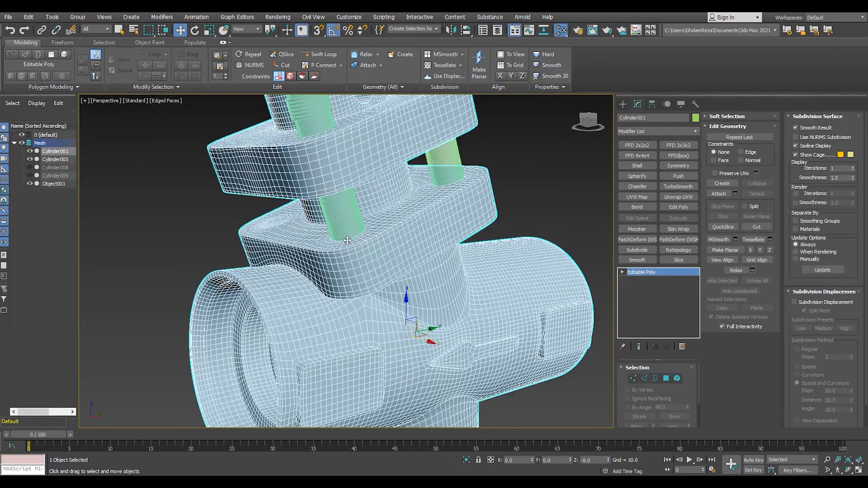
Isolate the pair of threaded bolts and try a Subdivide modifier in Variable Curvature mode on them
left_click(619, 271)
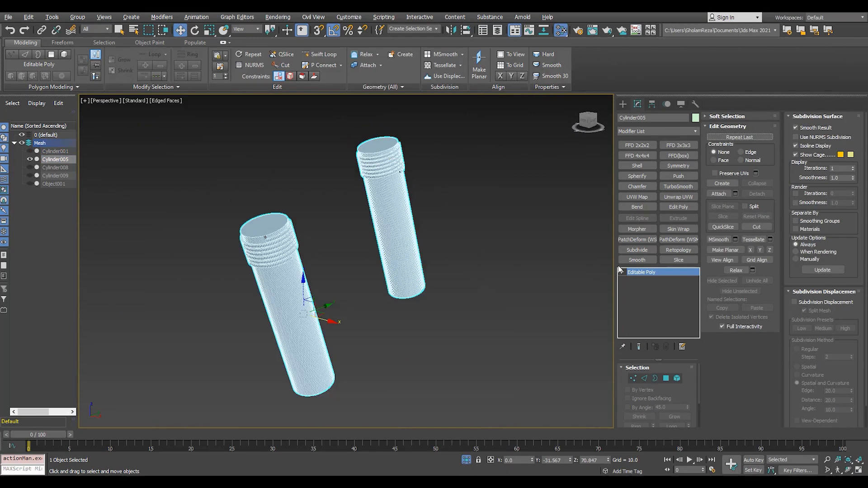
scroll(263, 242, "up", 5)
key("F4")
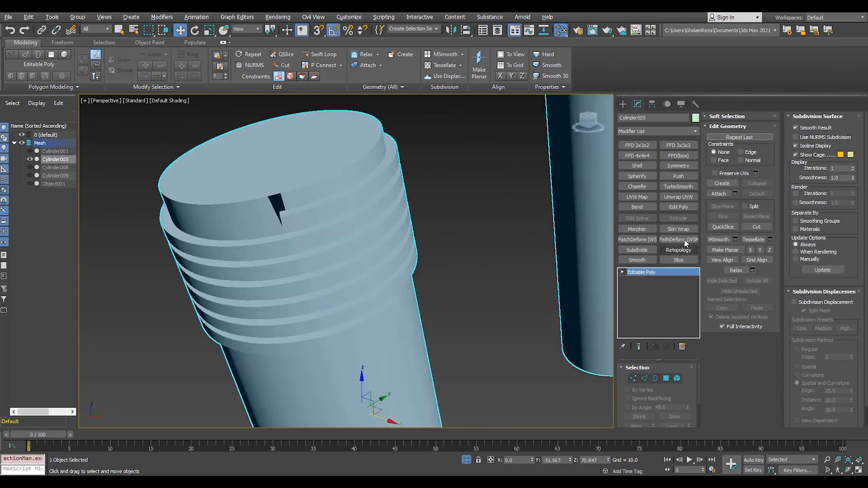
left_click(647, 385)
left_click(641, 419)
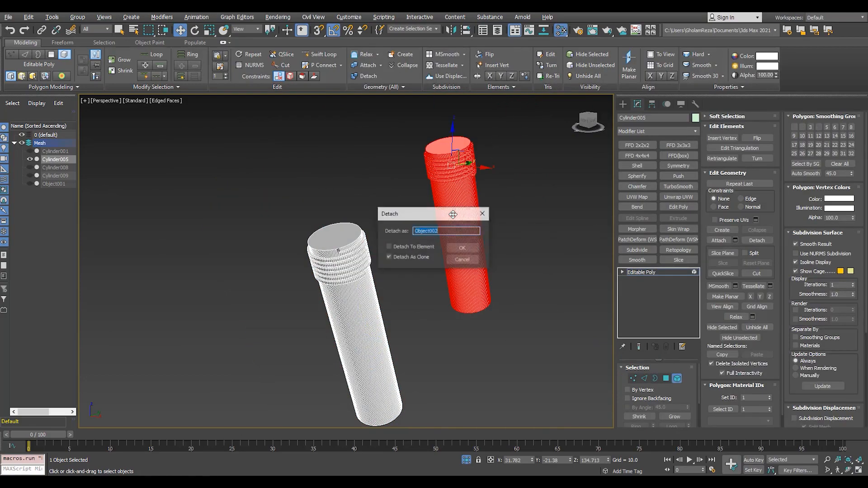
Detach one of the two threaded bolt elements as a clone and select the detached copy
left_click(469, 249)
middle_click_drag(473, 190, 496, 181, "alt")
scroll(513, 180, "up", 3)
key("5")
left_click(524, 218)
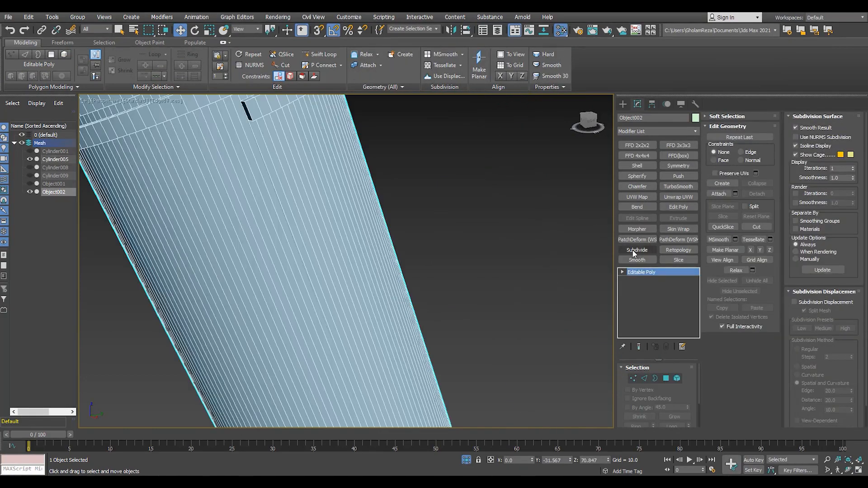
Try a Subdivide modifier in Variable Curvature mode on the detached bolt
left_click(636, 250)
left_click(646, 386)
left_click(642, 419)
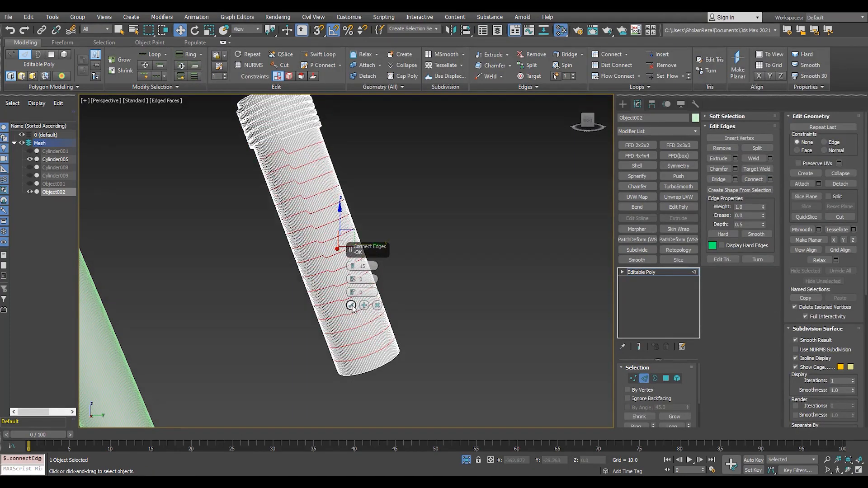
Connect the bolt shaft's long edges with 15 segments and subdivide the bolt in Variable Curvature mode
left_click(351, 305)
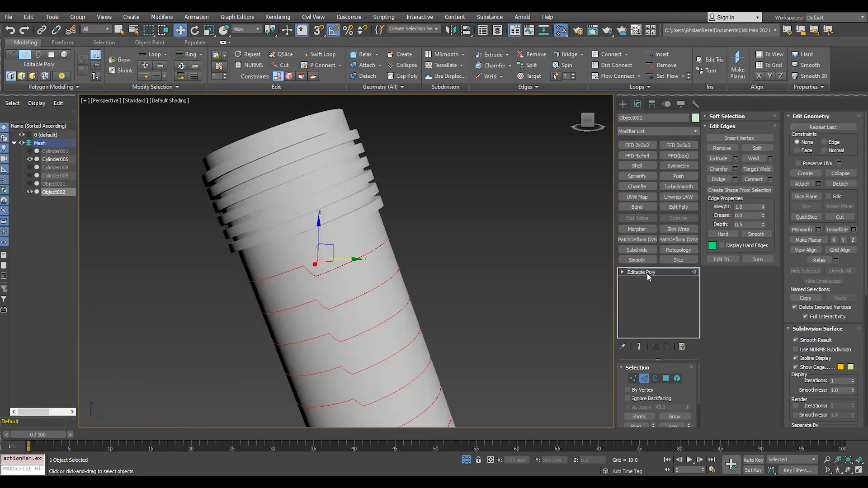
left_click(637, 250)
left_click(644, 385)
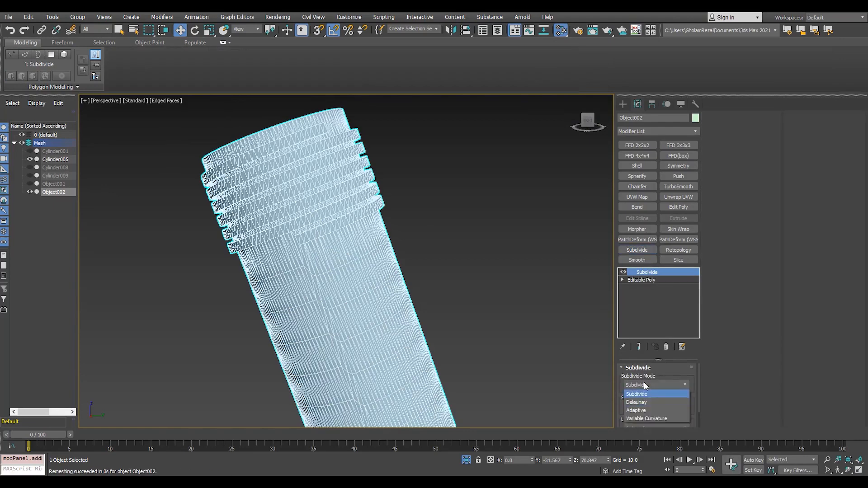
left_click(646, 418)
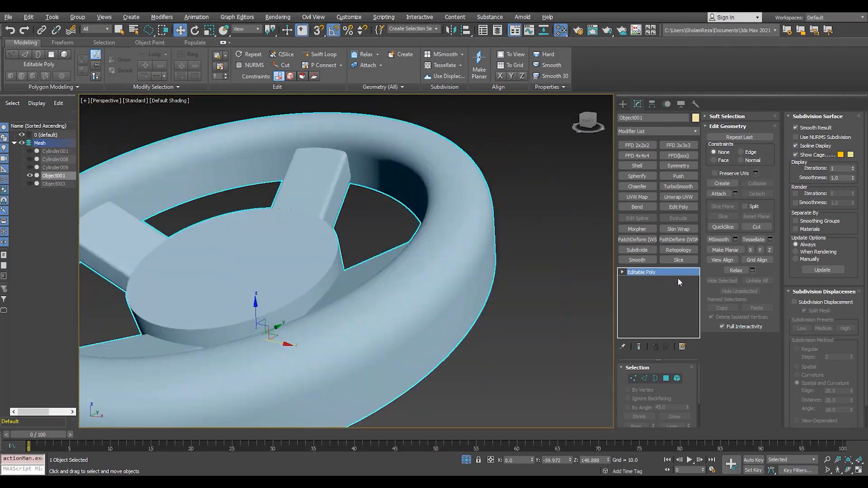
Slice the handwheel in half using the top view
left_click(637, 250)
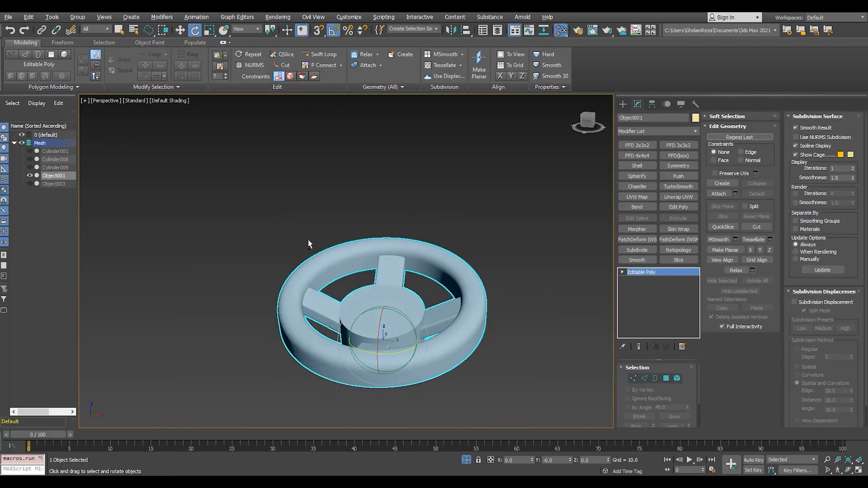
key("t")
key("F4")
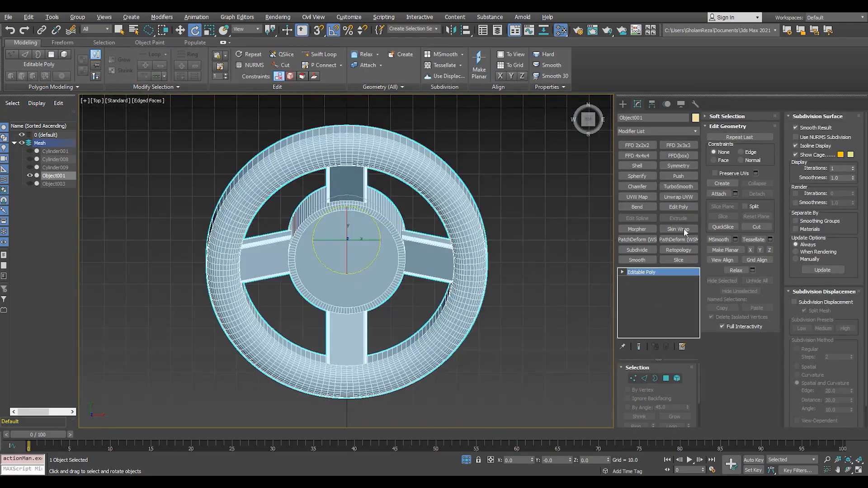
left_click(678, 260)
scroll(380, 259, "down", 3)
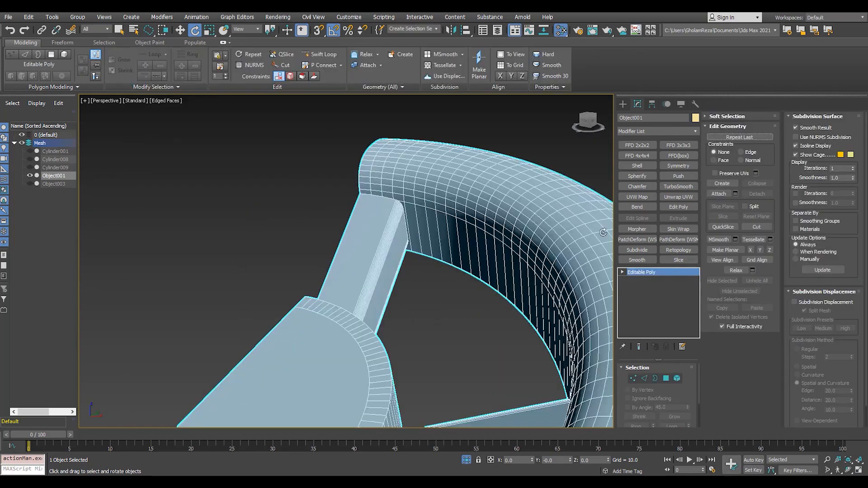
Apply a Subdivide modifier in Variable Curvature mode to the half handwheel
key("F4")
left_click(637, 250)
left_click(639, 419)
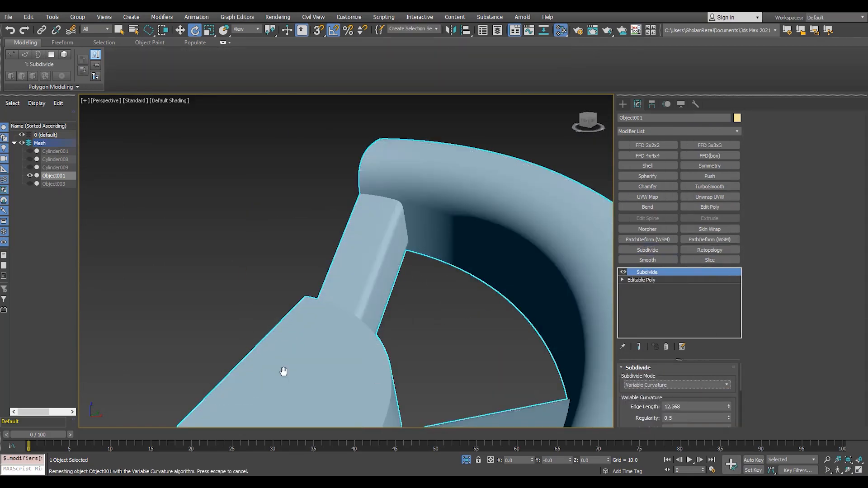
key("F4")
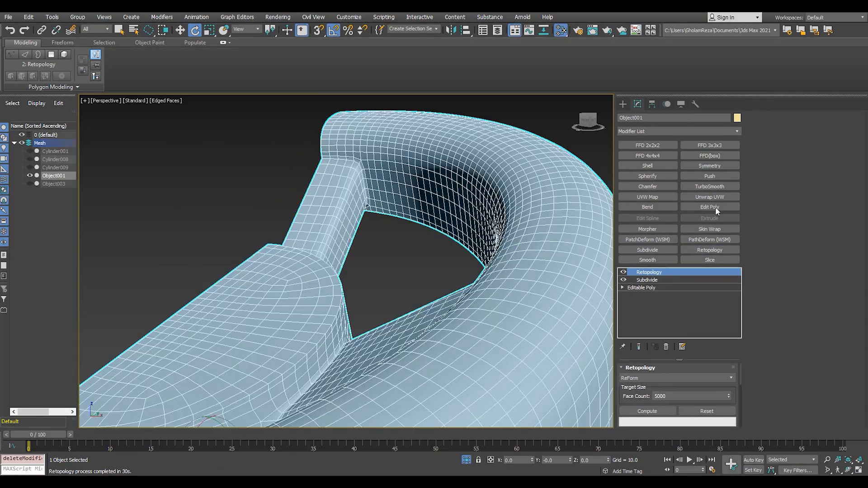
Preview the retopologized handwheel with TurboSmooth and inspect its spokes, hub and underside
left_click(709, 186)
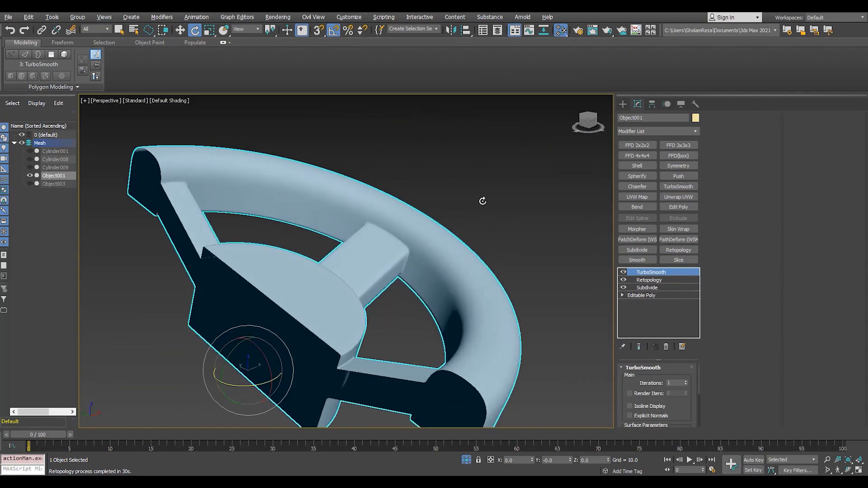
middle_click_drag(482, 200, 400, 203, "alt")
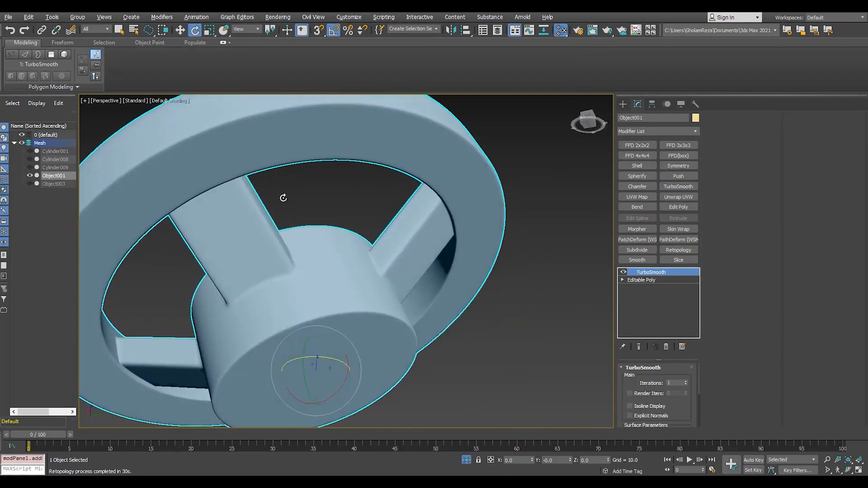
middle_click_drag(281, 196, 364, 199, "alt")
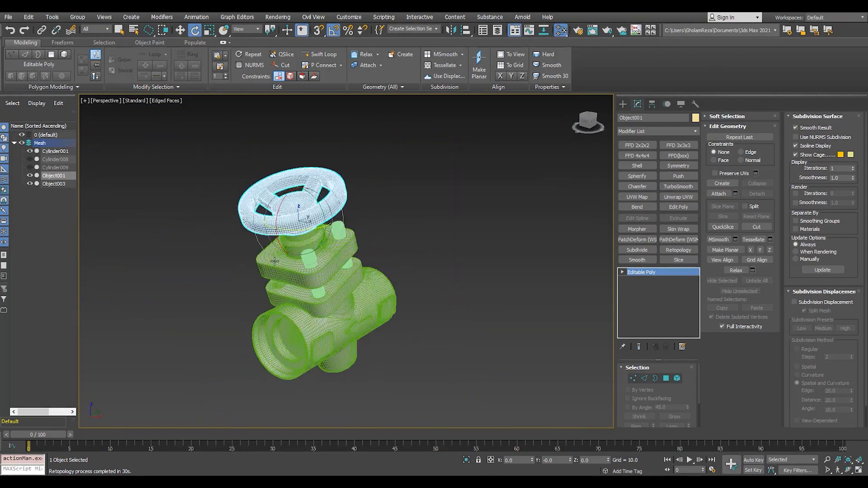
Align the pivot of the bolt pair to the handwheel using Affect Pivot Only
scroll(275, 261, "up", 3)
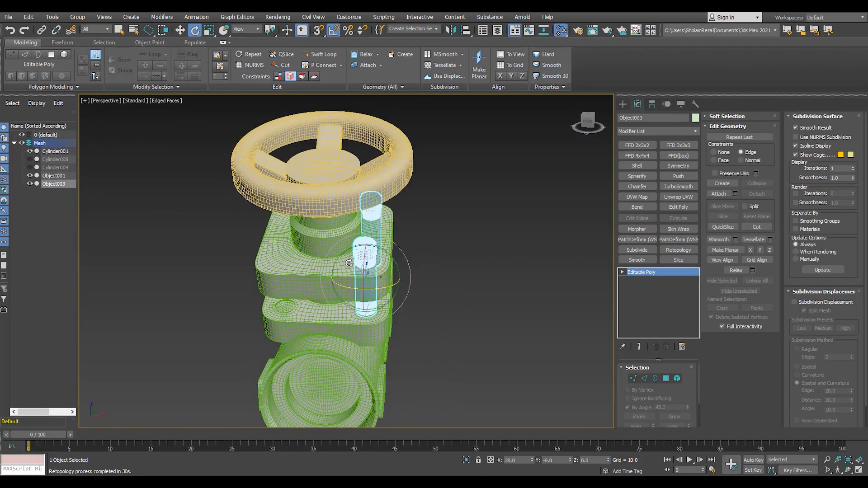
left_click(652, 104)
left_click(656, 166)
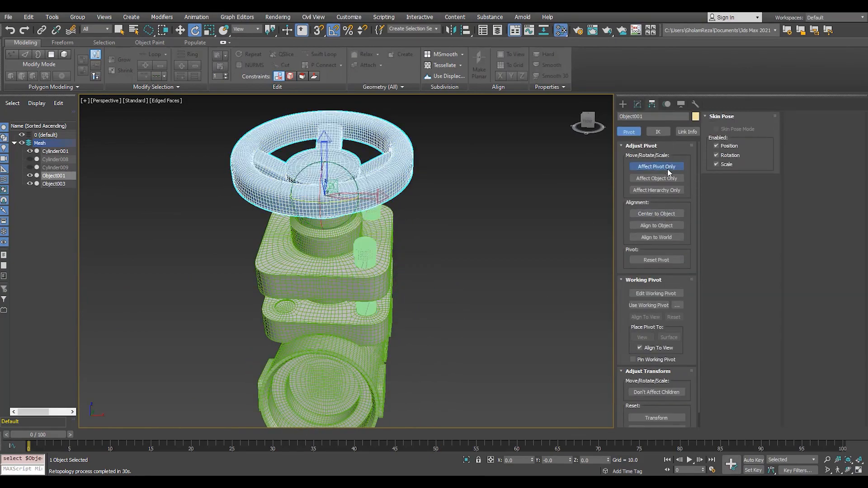
left_click(366, 251)
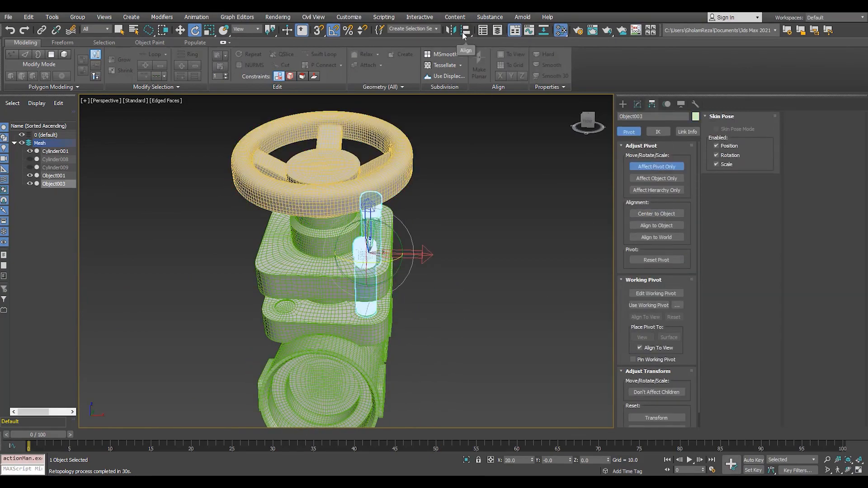
left_click(464, 31)
left_click(253, 149)
left_click(437, 318)
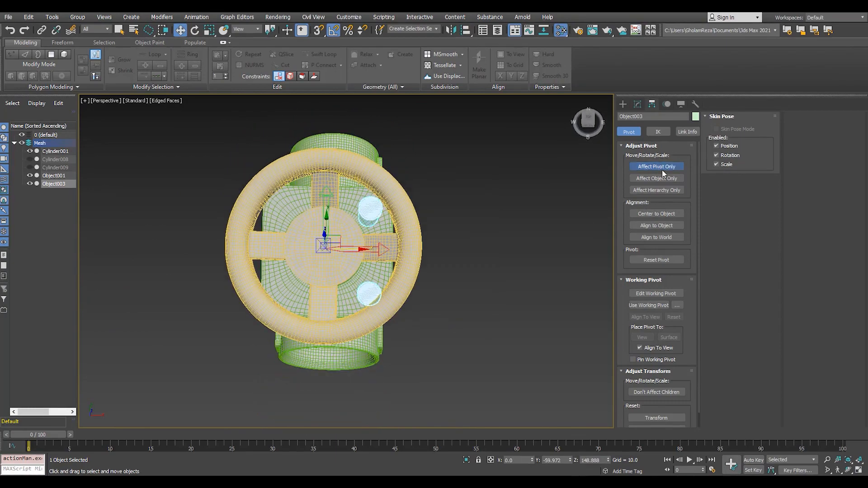
Unhide the nuts and washers, Cylinder008 and Cylinder009, and inspect the assembled valve around its body flanges
key("z")
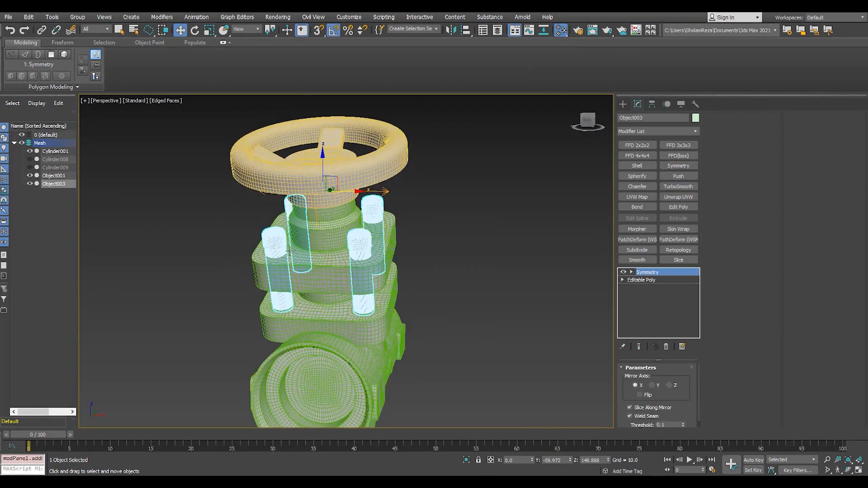
left_click(30, 167)
left_click(30, 160)
key("F4")
middle_click_drag(242, 254, 407, 244, "alt")
scroll(407, 244, "down", 5)
scroll(452, 235, "up", 2)
key("F4")
left_click(53, 152)
middle_click_drag(254, 163, 317, 190, "alt")
scroll(316, 153, "up", 4)
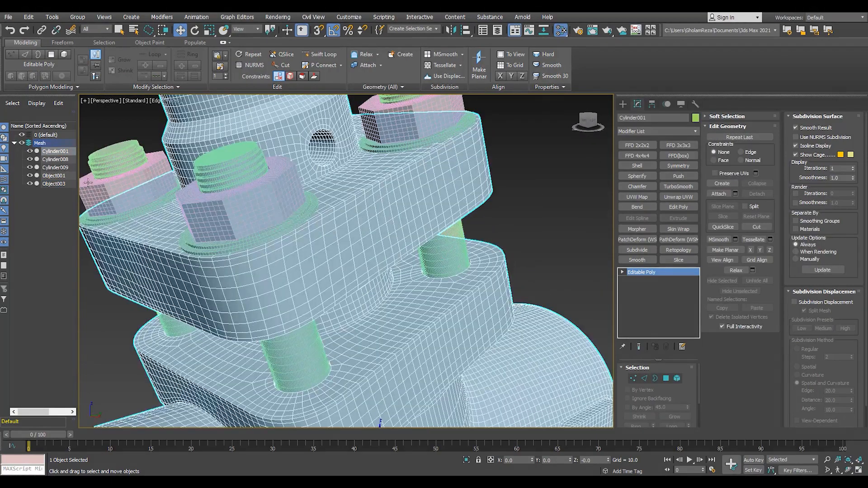
Set the TurboSmooth iterations of the hexagonal nuts, Cylinder008, to 4
left_click(57, 161)
scroll(239, 208, "up", 4)
left_click(651, 288)
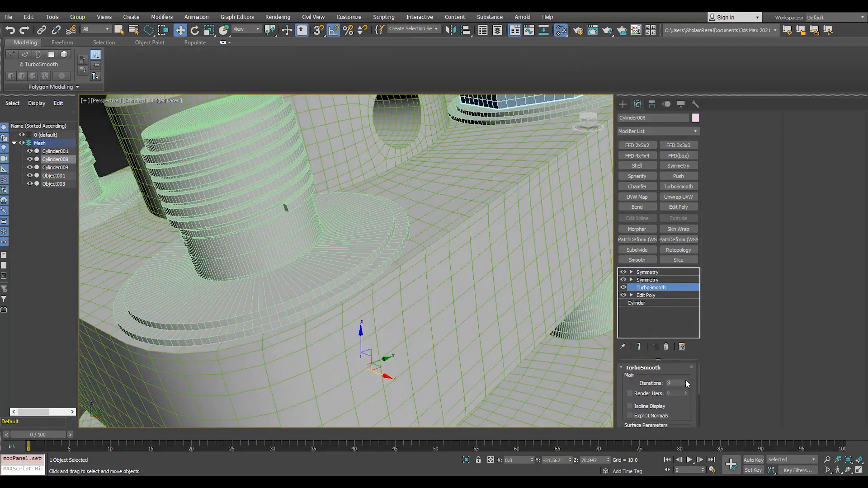
key("z")
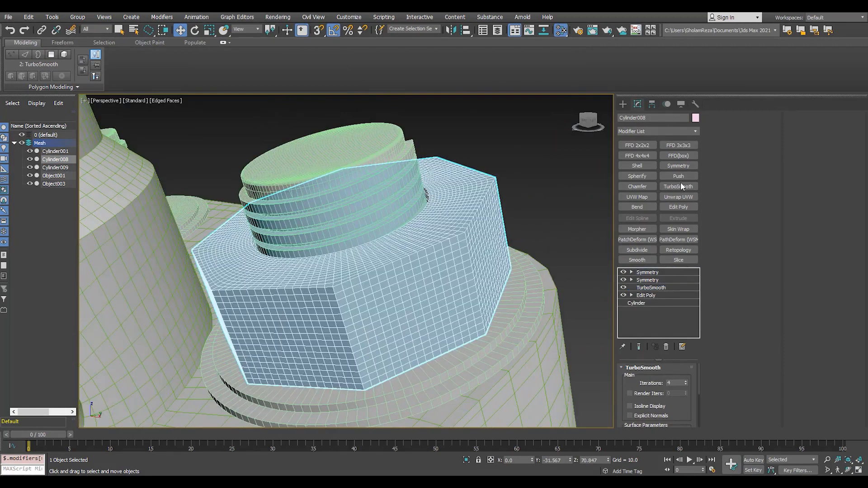
Try to collapse the nuts' modifier stack up to TurboSmooth
key("F4")
scroll(451, 237, "down", 4)
middle_click_drag(435, 232, 421, 235)
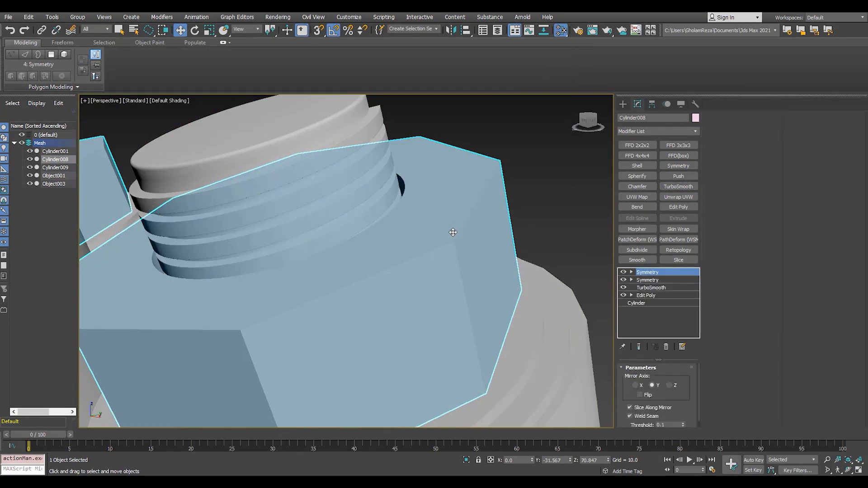
right_click(665, 286)
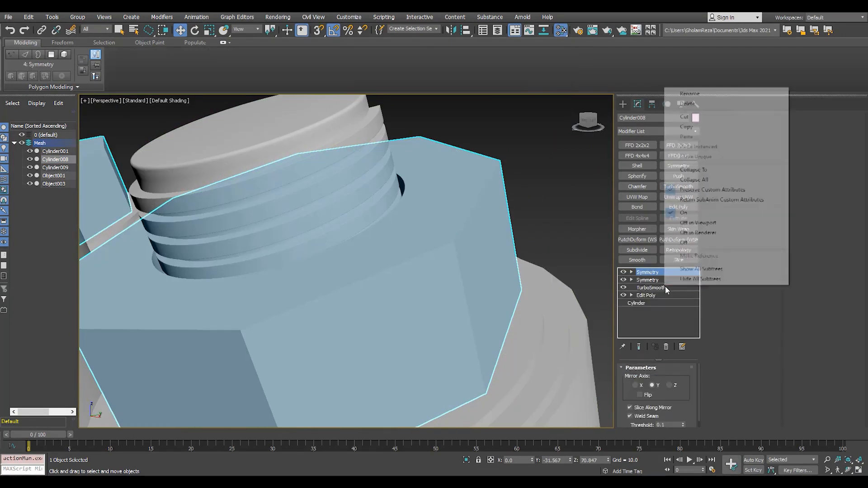
left_click(698, 171)
left_click(469, 278)
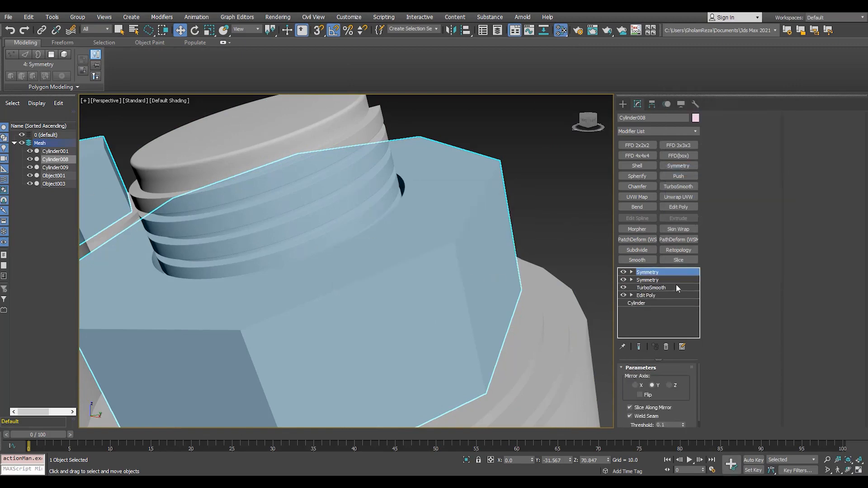
Collapse the nuts' stack up to an Edit Poly above TurboSmooth, keeping both Symmetry modifiers
right_click(650, 287)
left_click(678, 171)
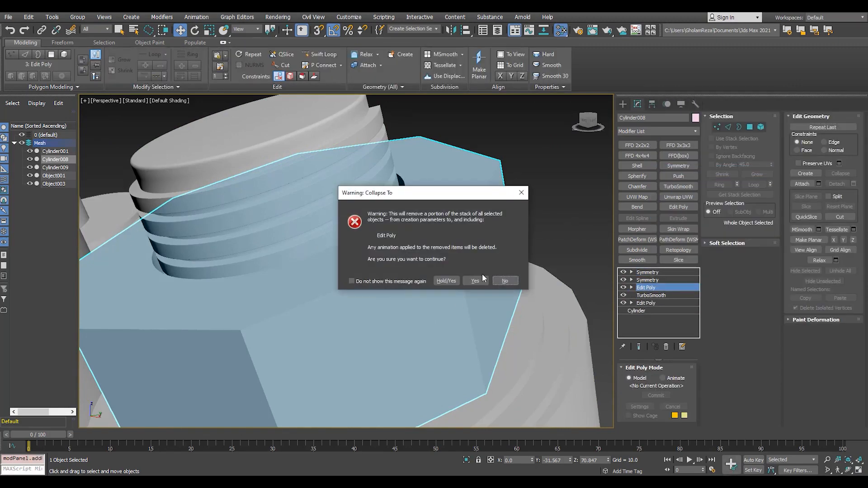
left_click(478, 278)
left_click(647, 288)
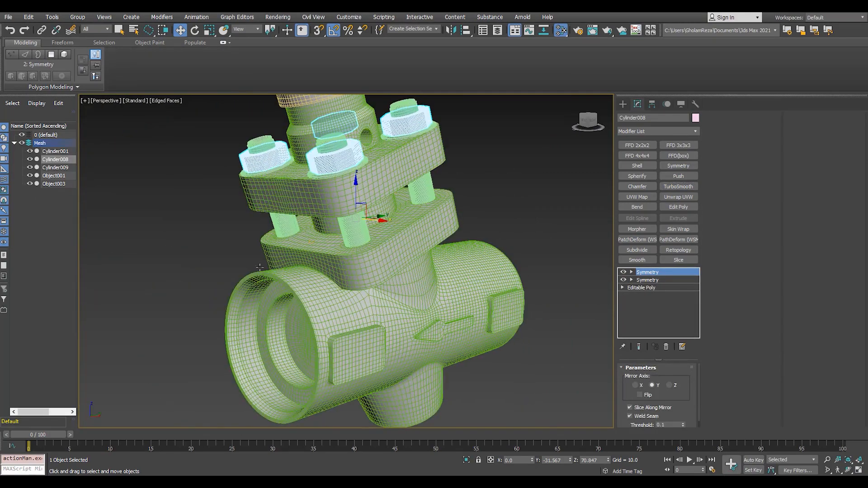
Chamfer the isolated washer's edge loops by 0.03 with 2 segments and return to the topmost Symmetry modifier
left_click(56, 159)
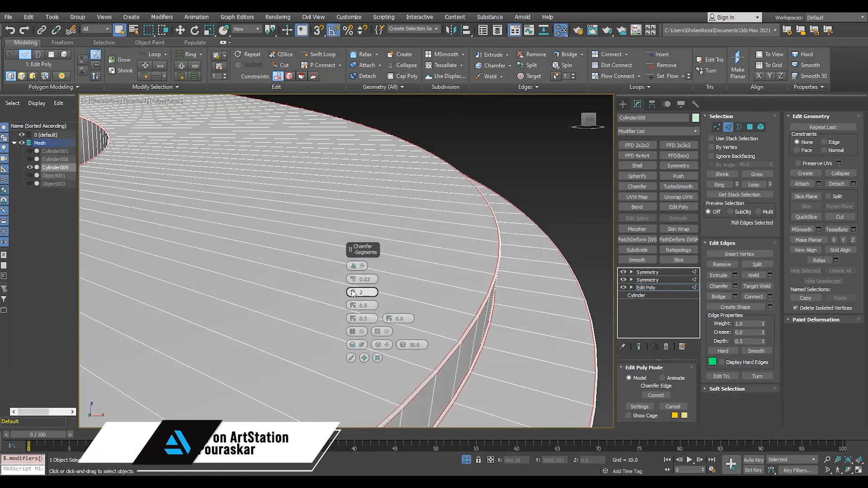
left_click(648, 272)
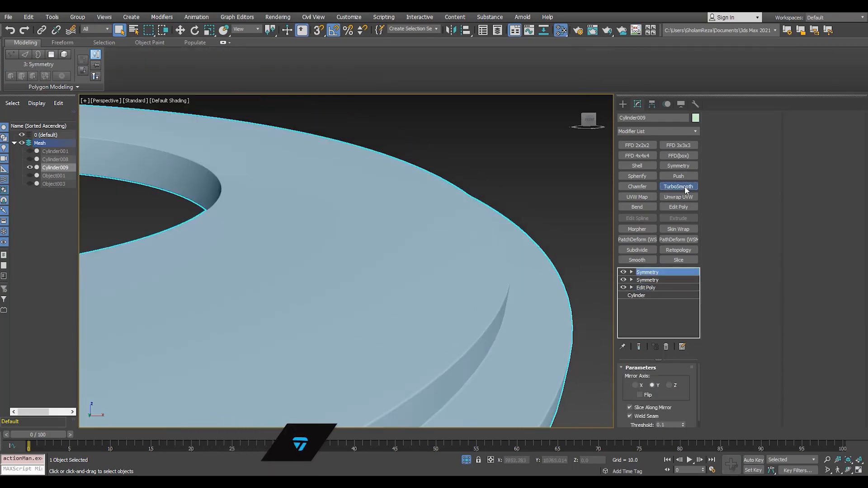